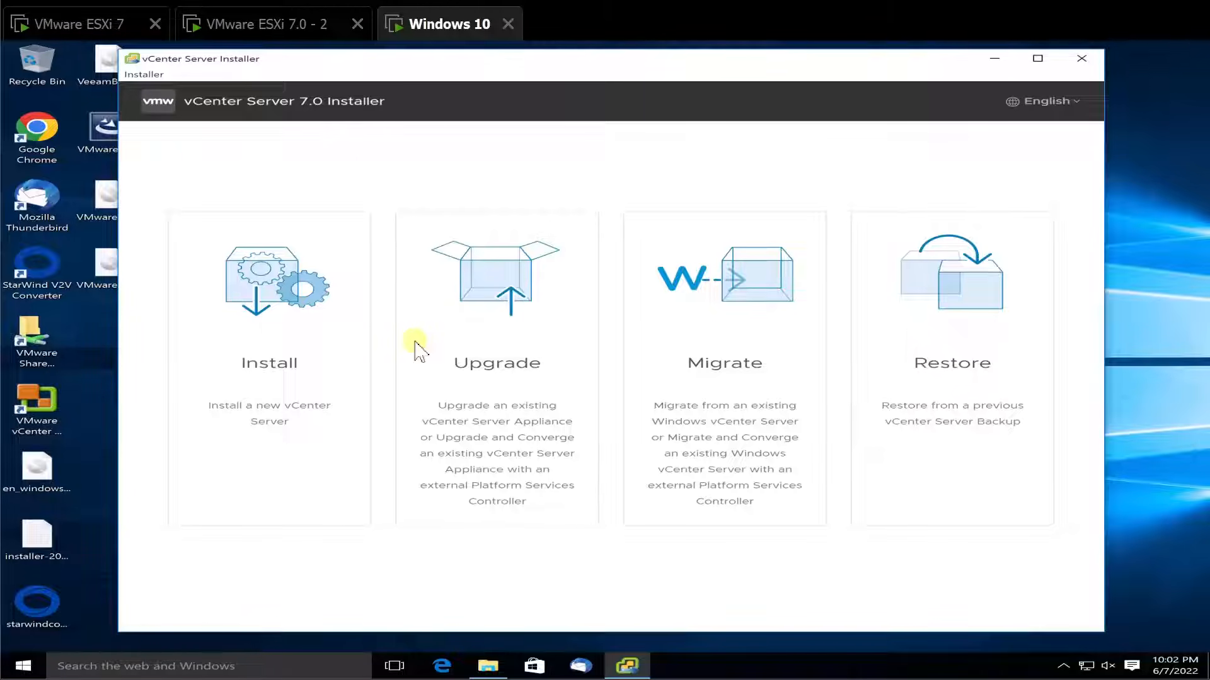
View the consoles of both ESXi virtual machines and return to the Windows 10 machine.
{"action": "left_click", "coordinate": [111, 29]}
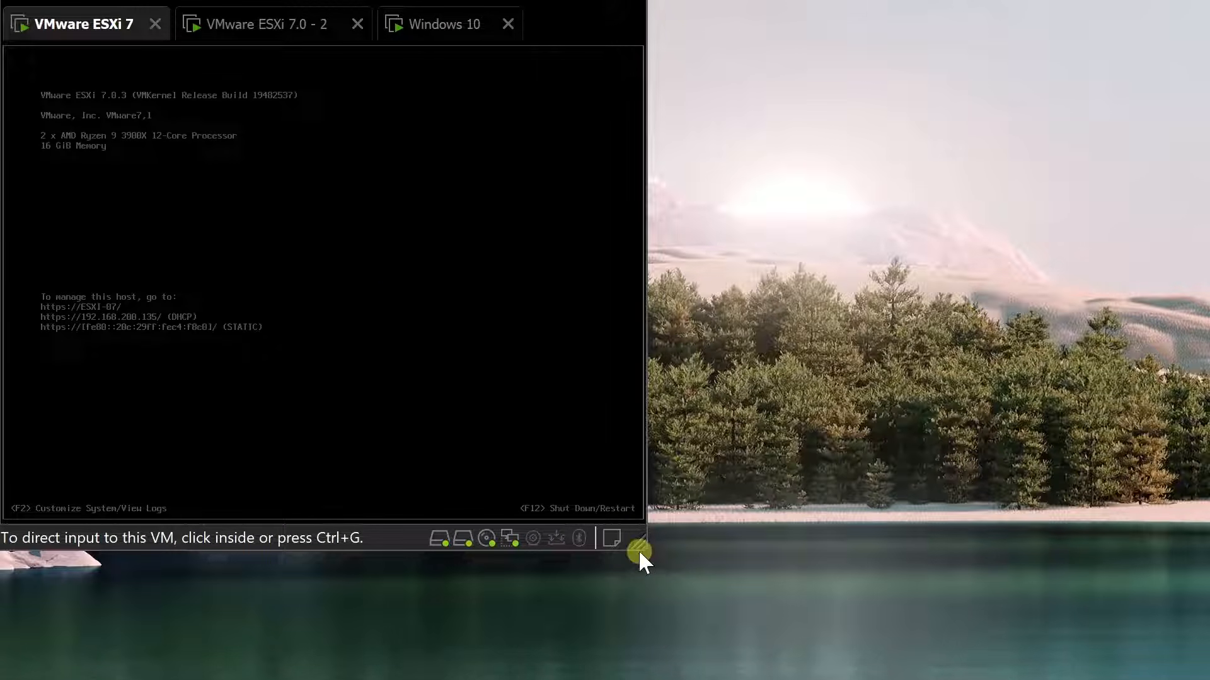
{"action": "left_click", "coordinate": [267, 28]}
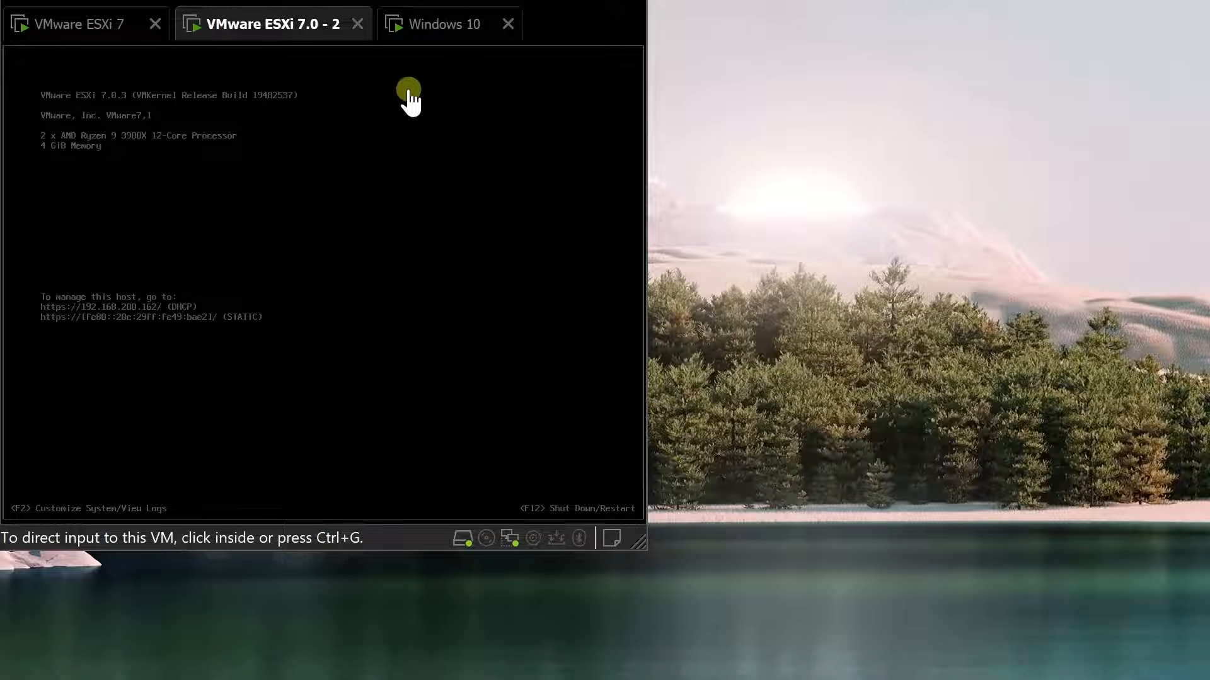
{"action": "left_click", "coordinate": [452, 25]}
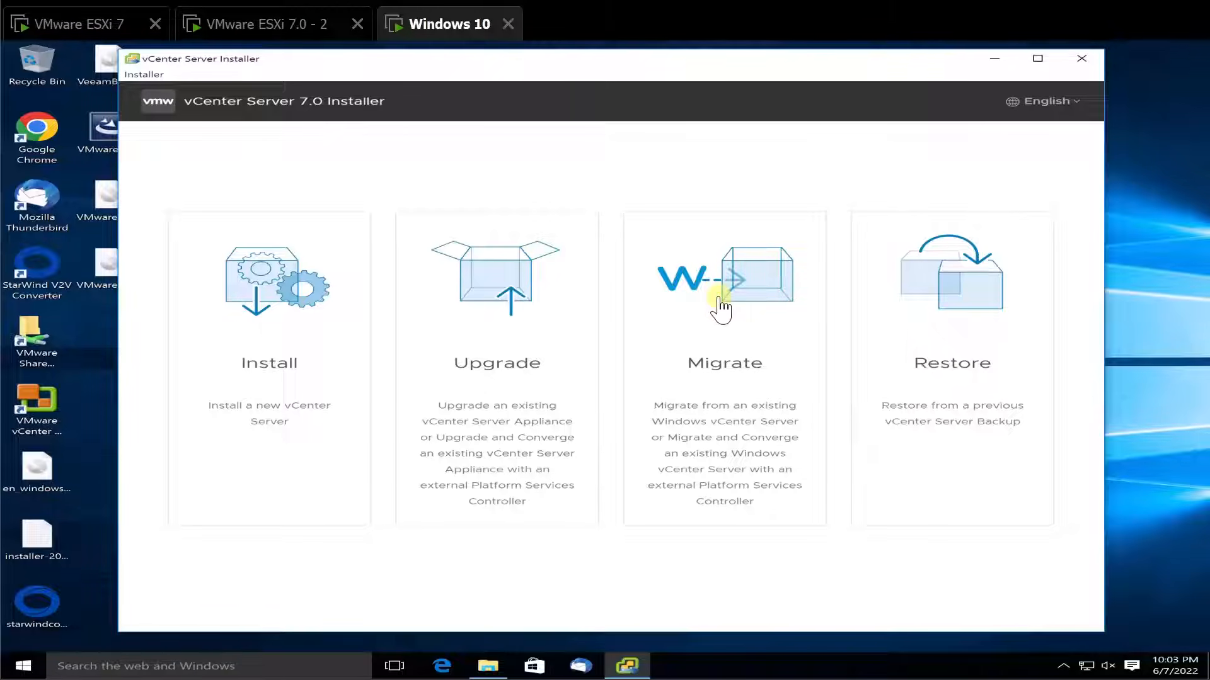
Browse from This PC into the VMware VCSA DVD drive and open its vcsa-ui-installer folder.
{"action": "left_click", "coordinate": [495, 672]}
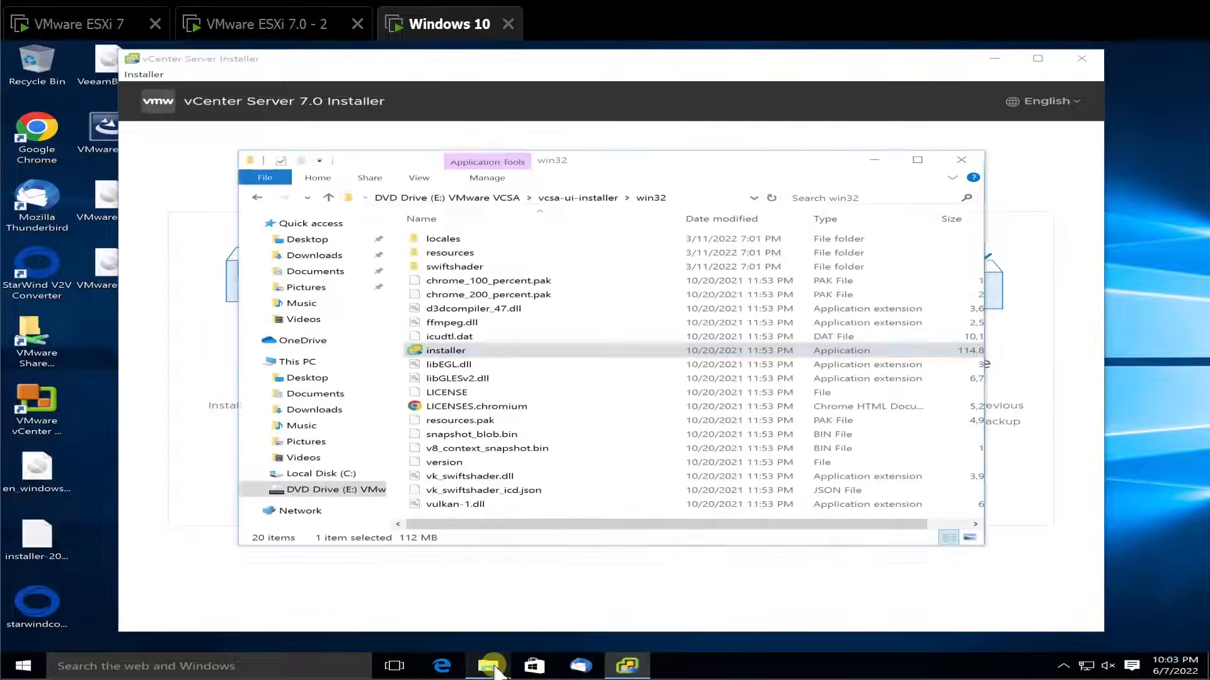
{"action": "left_click", "coordinate": [457, 199]}
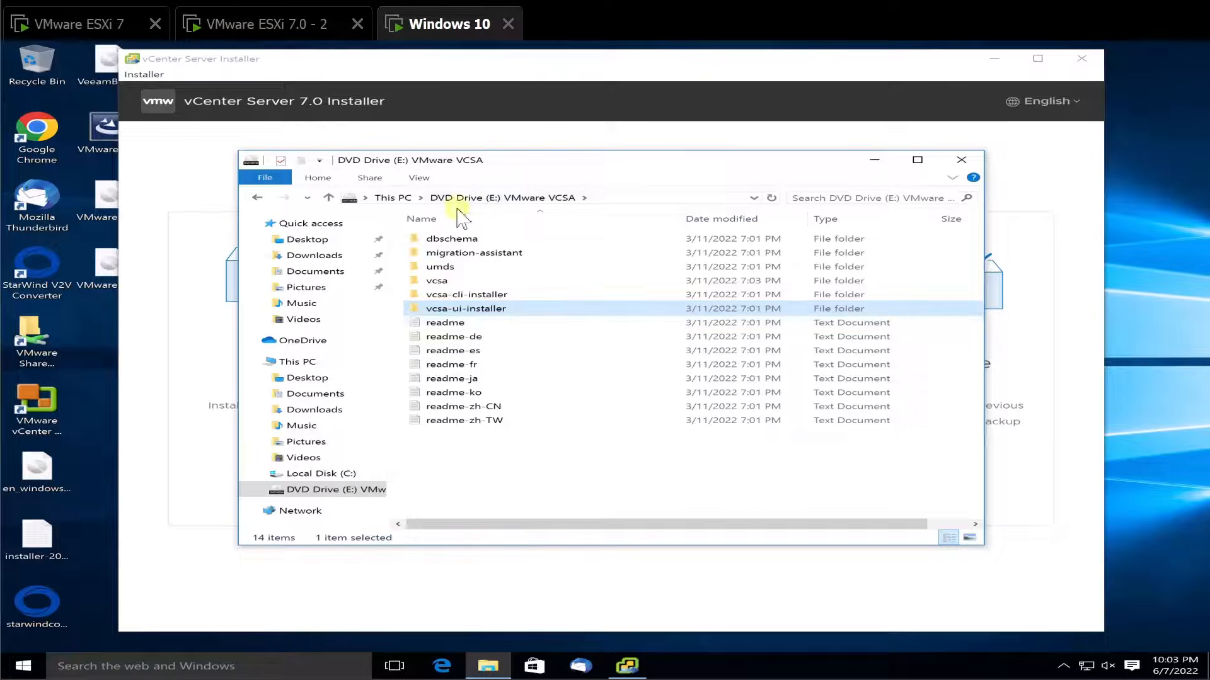
{"action": "left_click", "coordinate": [391, 197]}
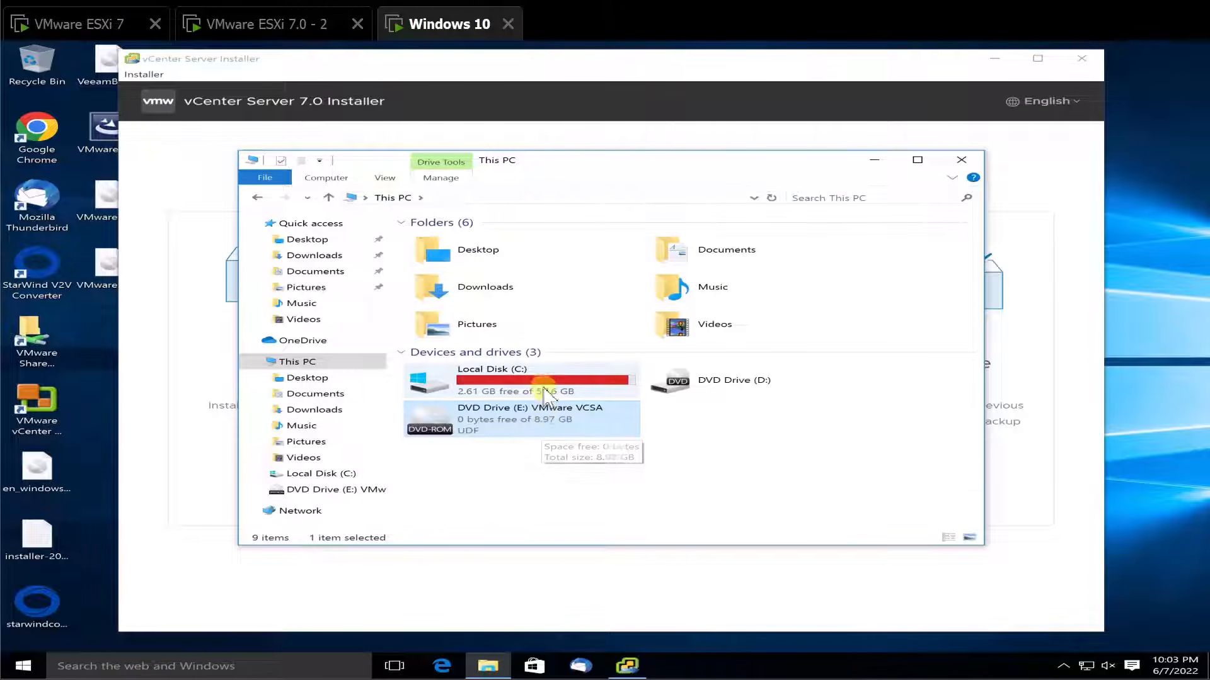
{"action": "double_click", "coordinate": [545, 427]}
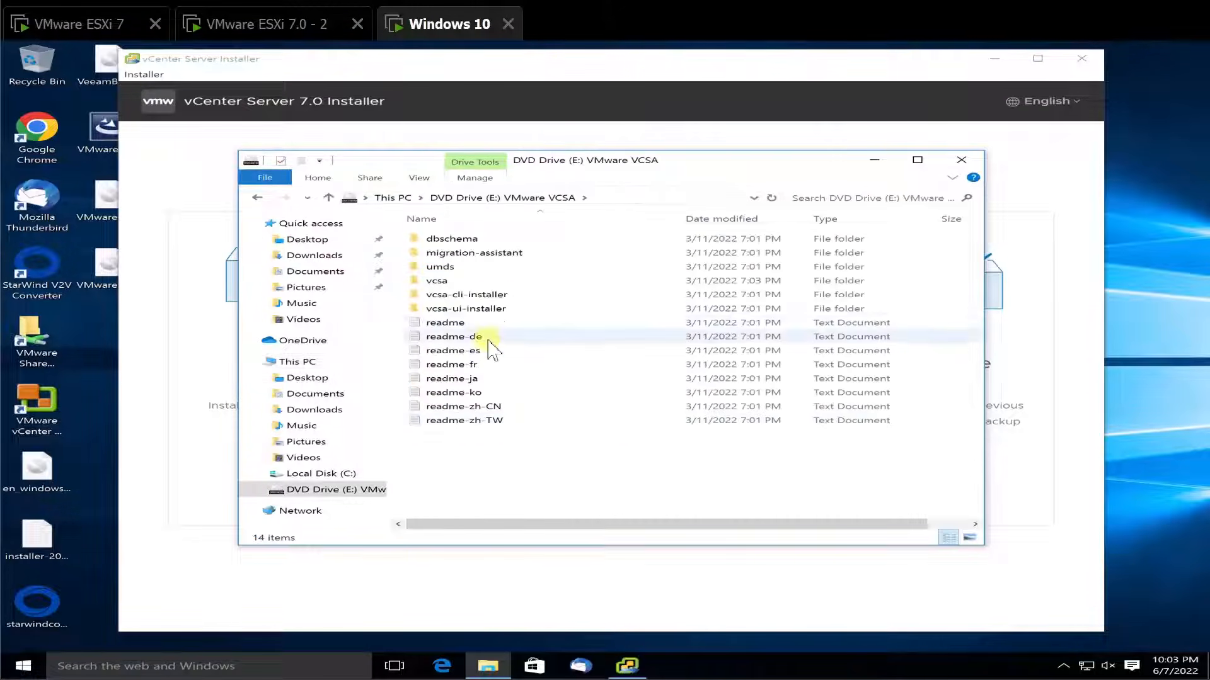
{"action": "left_click", "coordinate": [471, 308]}
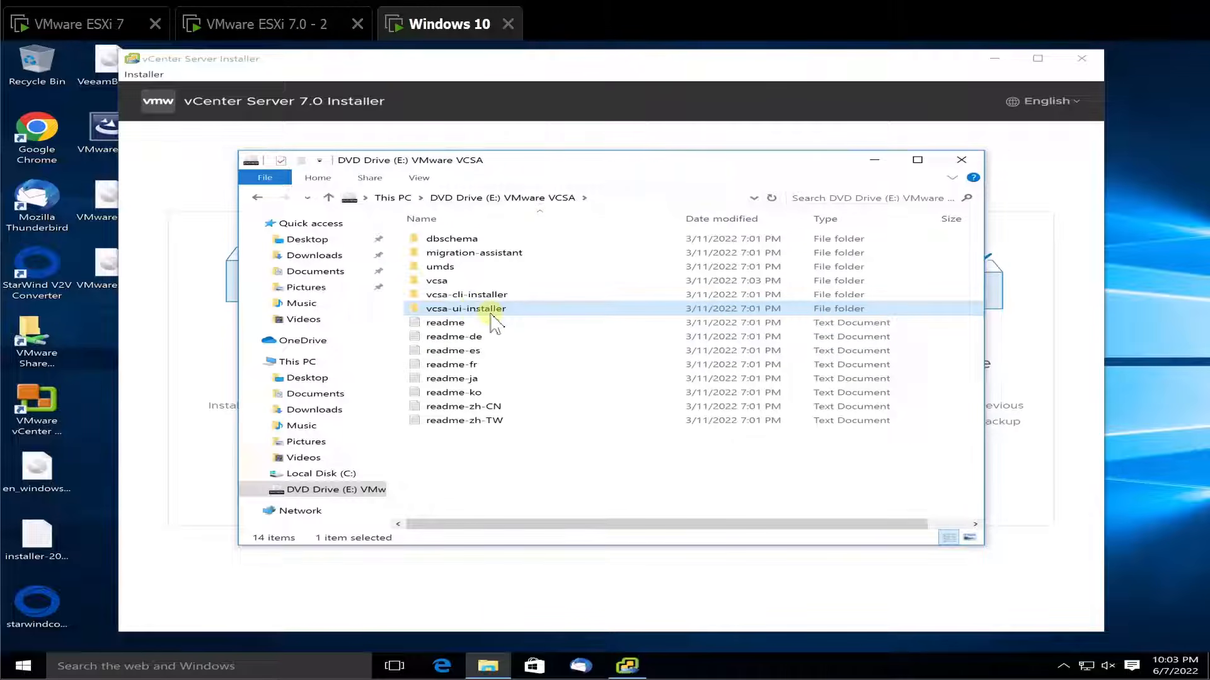
{"action": "double_click", "coordinate": [469, 308]}
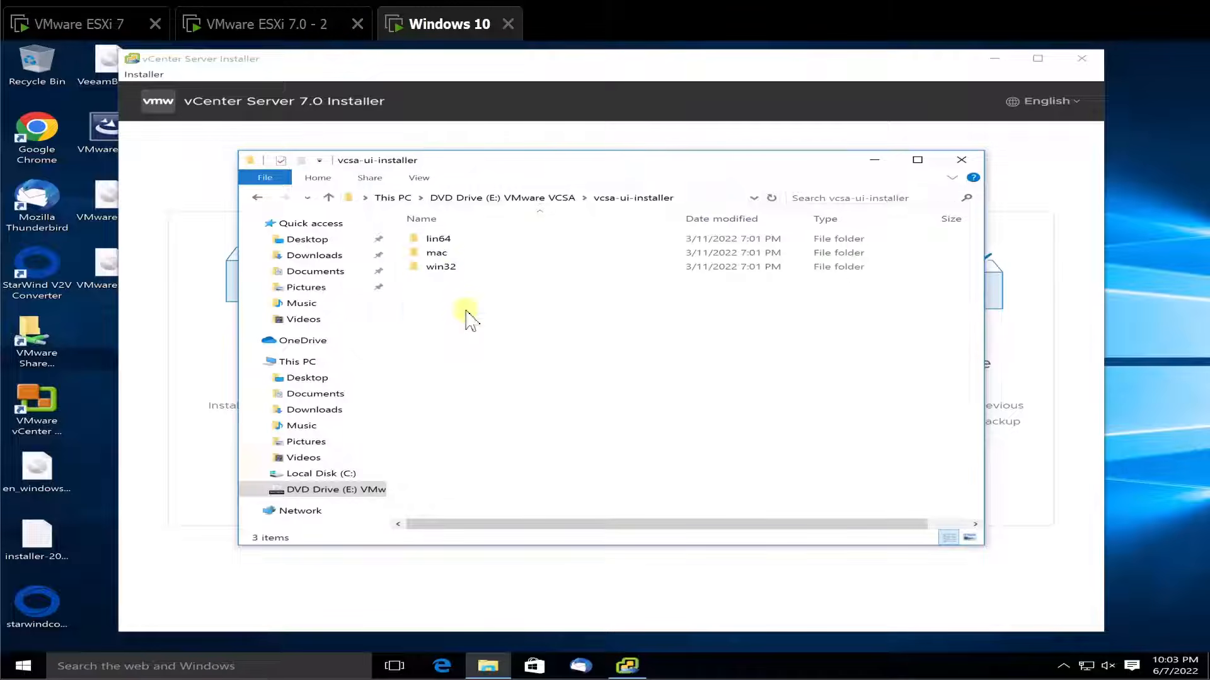
Open the win32 folder and show the available actions for the installer application.
{"action": "left_click", "coordinate": [439, 253]}
{"action": "left_click", "coordinate": [439, 240]}
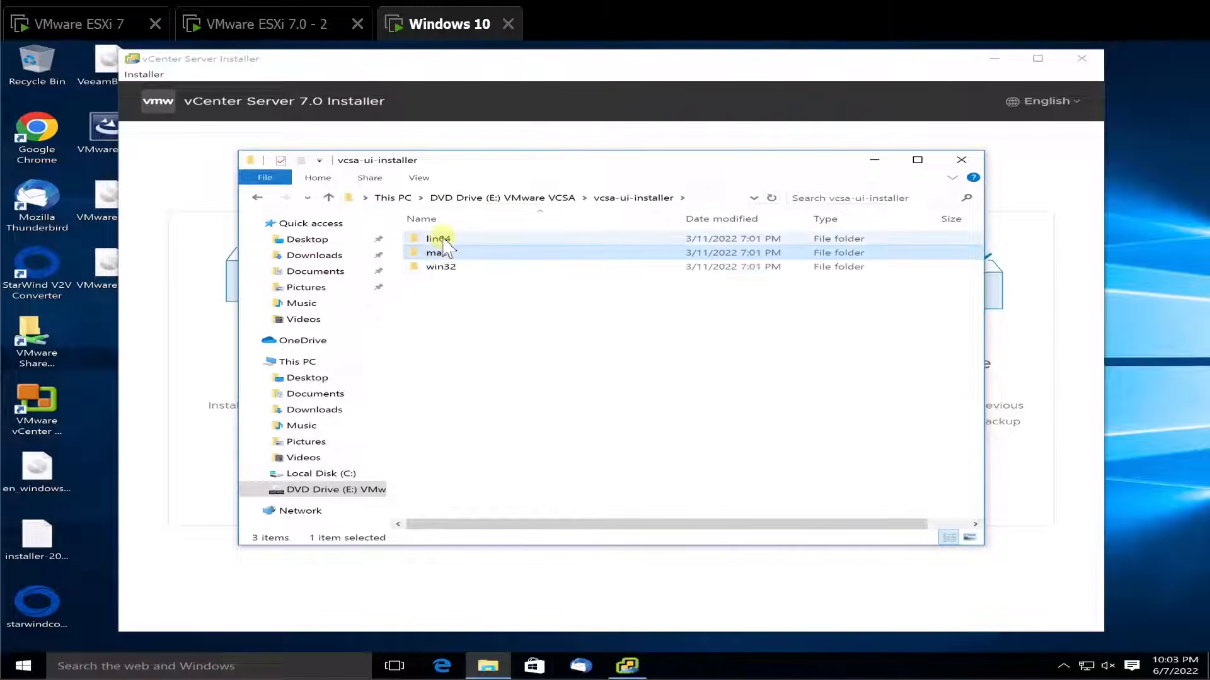
{"action": "left_click", "coordinate": [463, 267]}
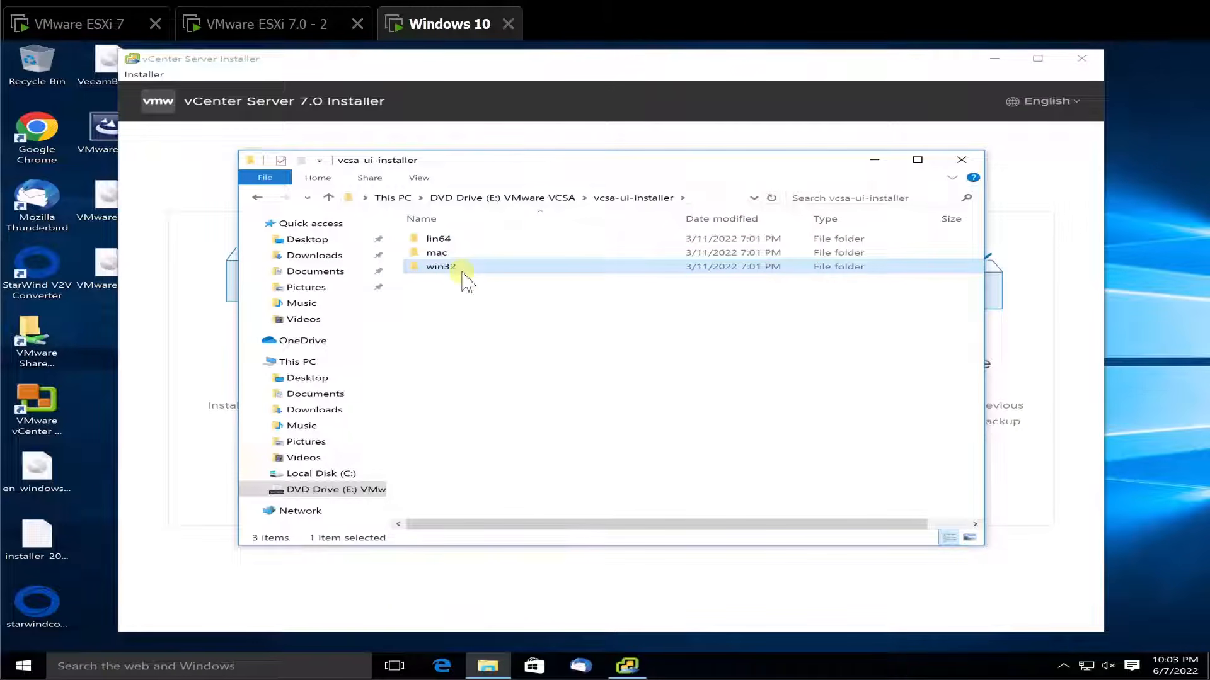
{"action": "double_click", "coordinate": [462, 269]}
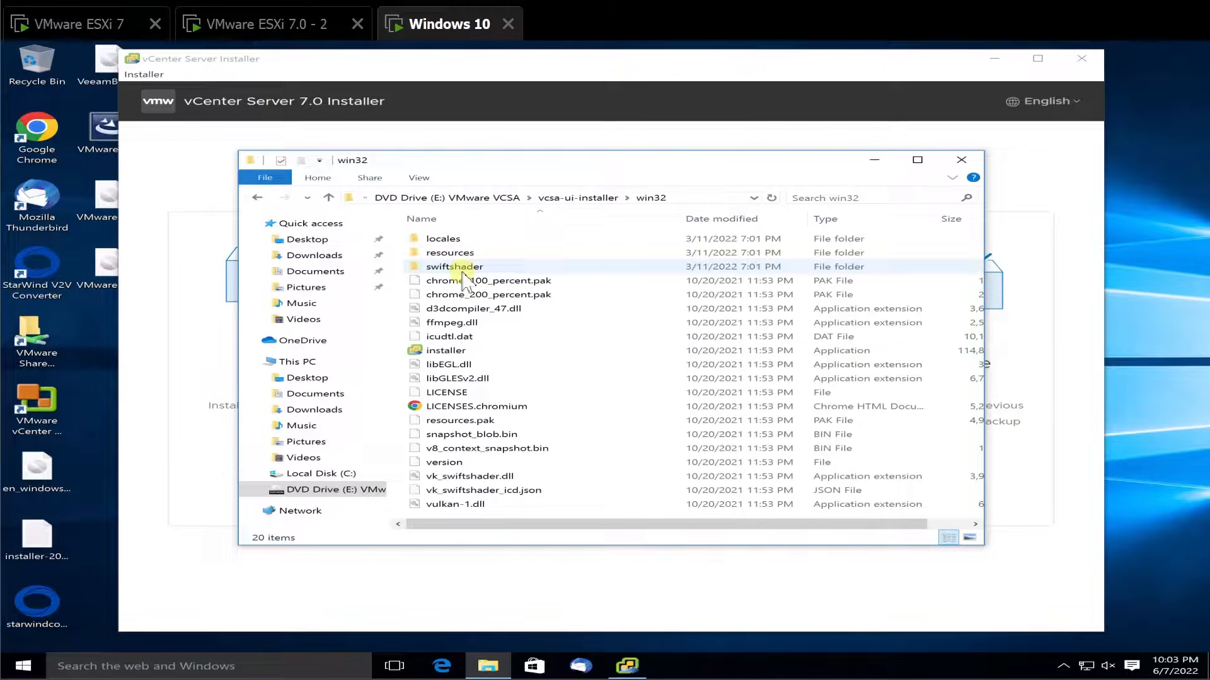
{"action": "left_click", "coordinate": [463, 353]}
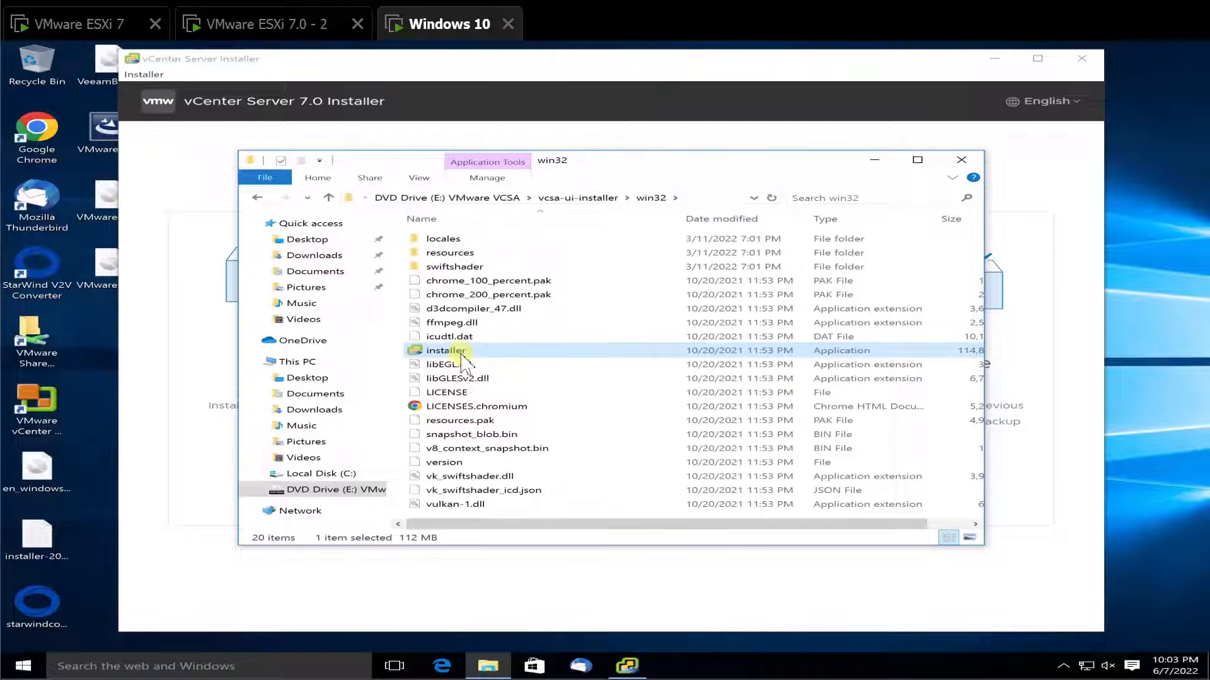
{"action": "right_click", "coordinate": [462, 353]}
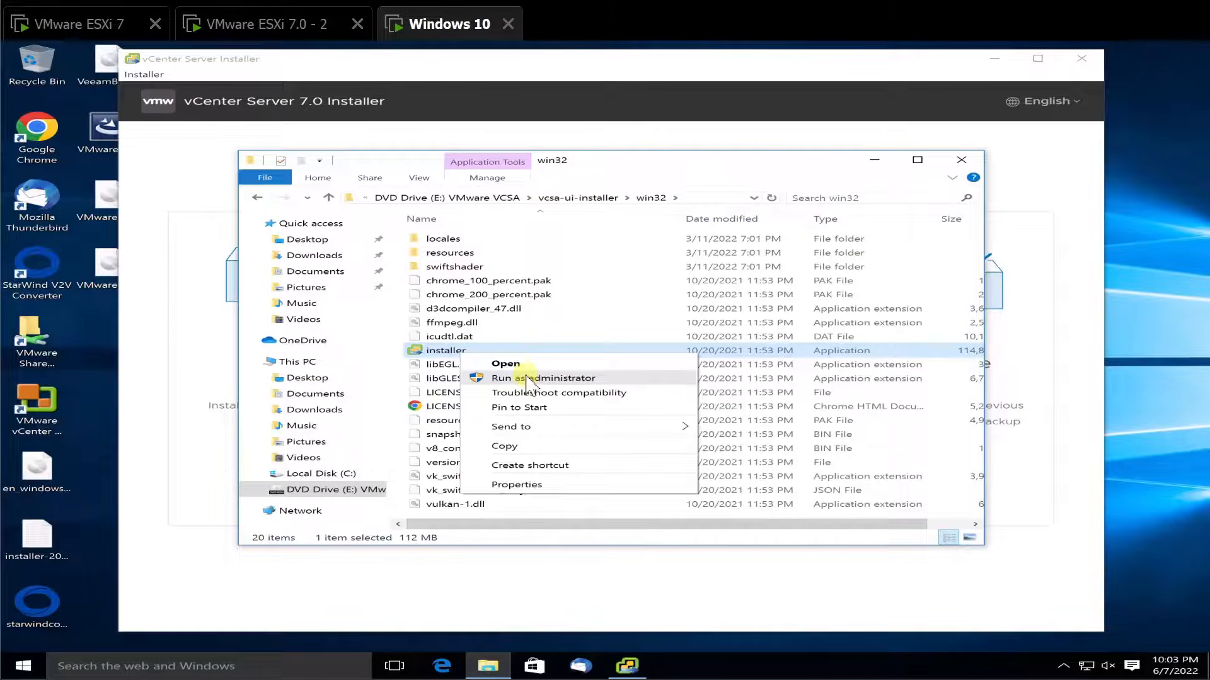
Return to the vCenter Server Installer, start a new installation and review its two stages on the Introduction page.
{"action": "left_click", "coordinate": [628, 665]}
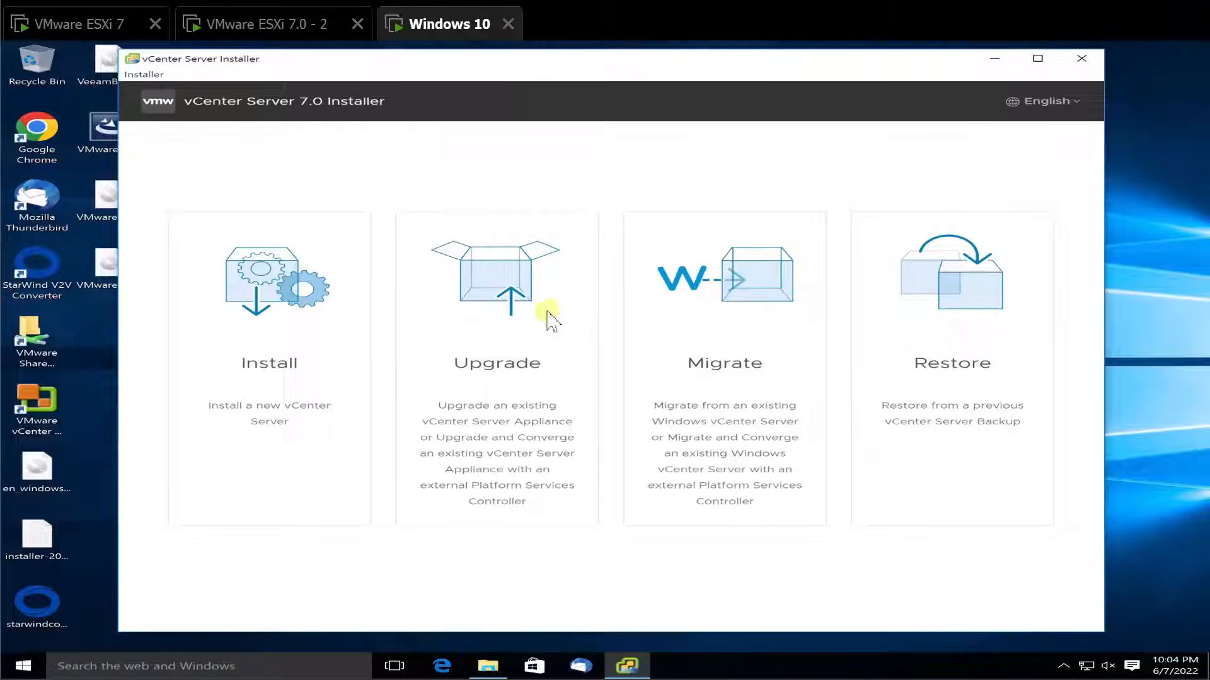
{"action": "left_click", "coordinate": [295, 324]}
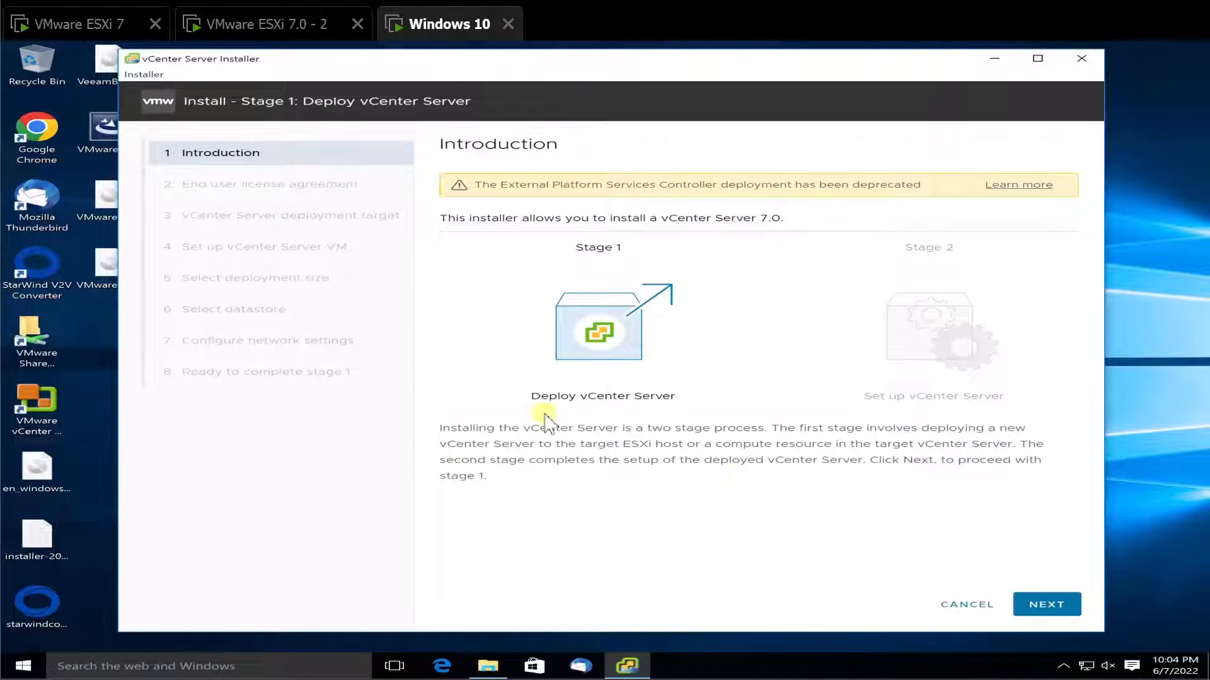
{"action": "left_click_drag", "start_coordinate": [532, 396], "coordinate": [697, 397]}
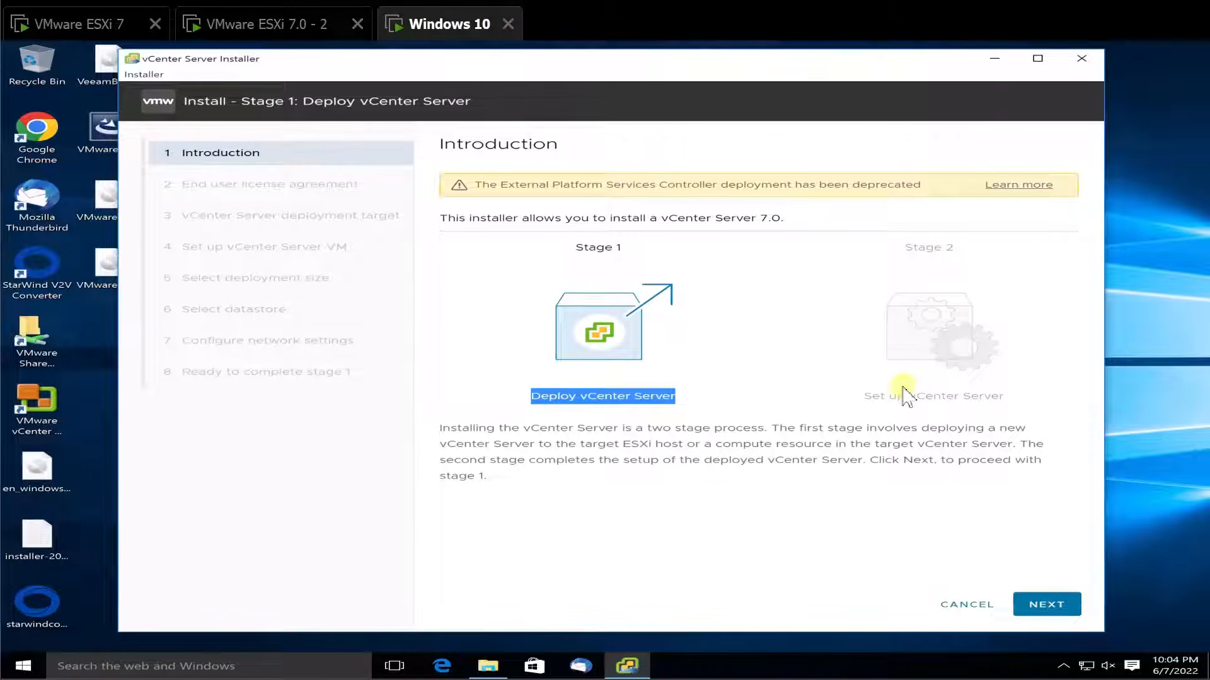
{"action": "left_click_drag", "start_coordinate": [869, 397], "coordinate": [1022, 399]}
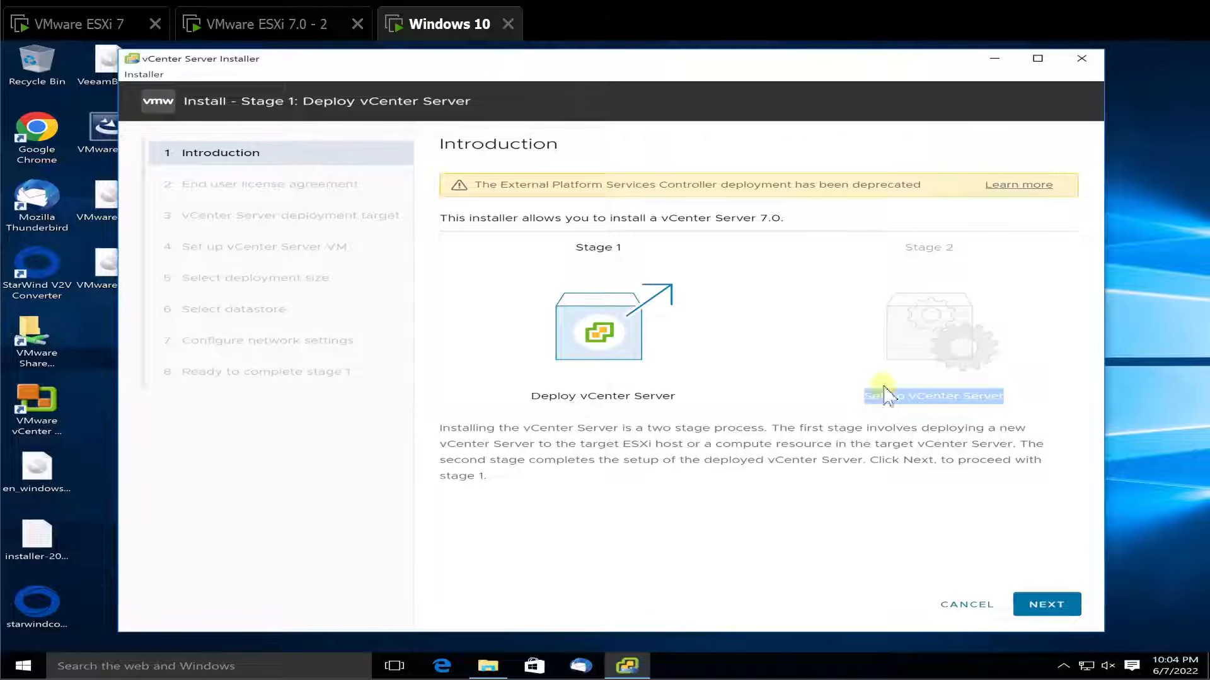
{"action": "left_click", "coordinate": [599, 413]}
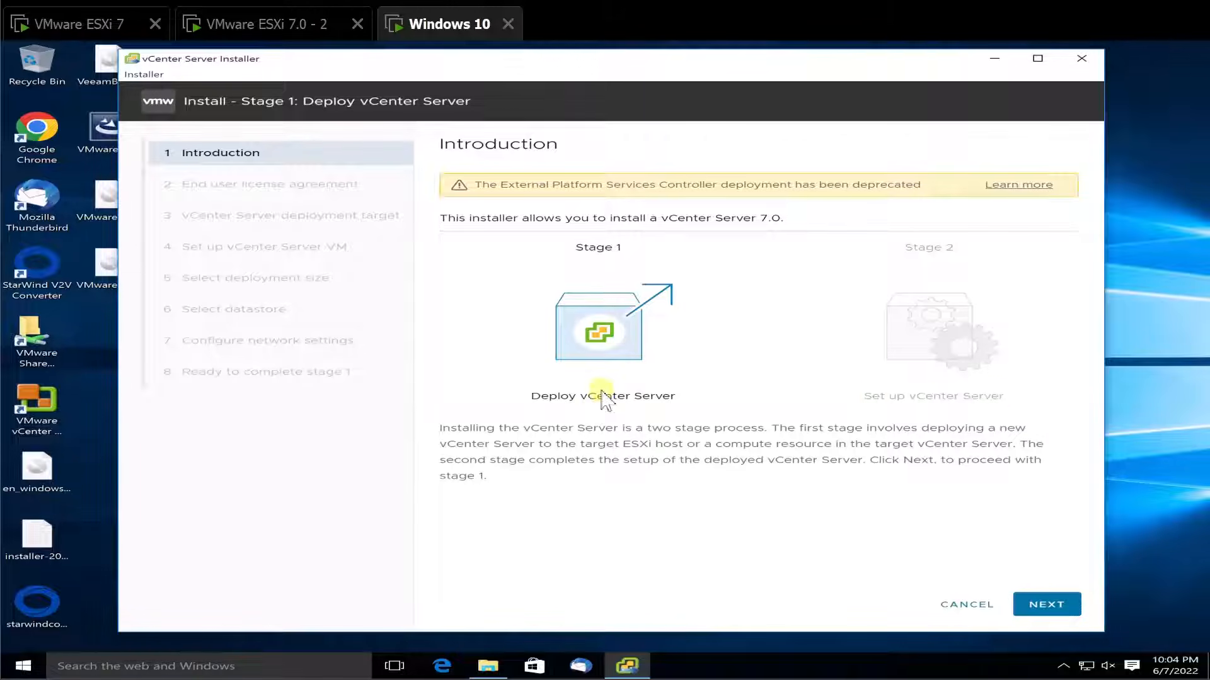
{"action": "double_click", "coordinate": [607, 414]}
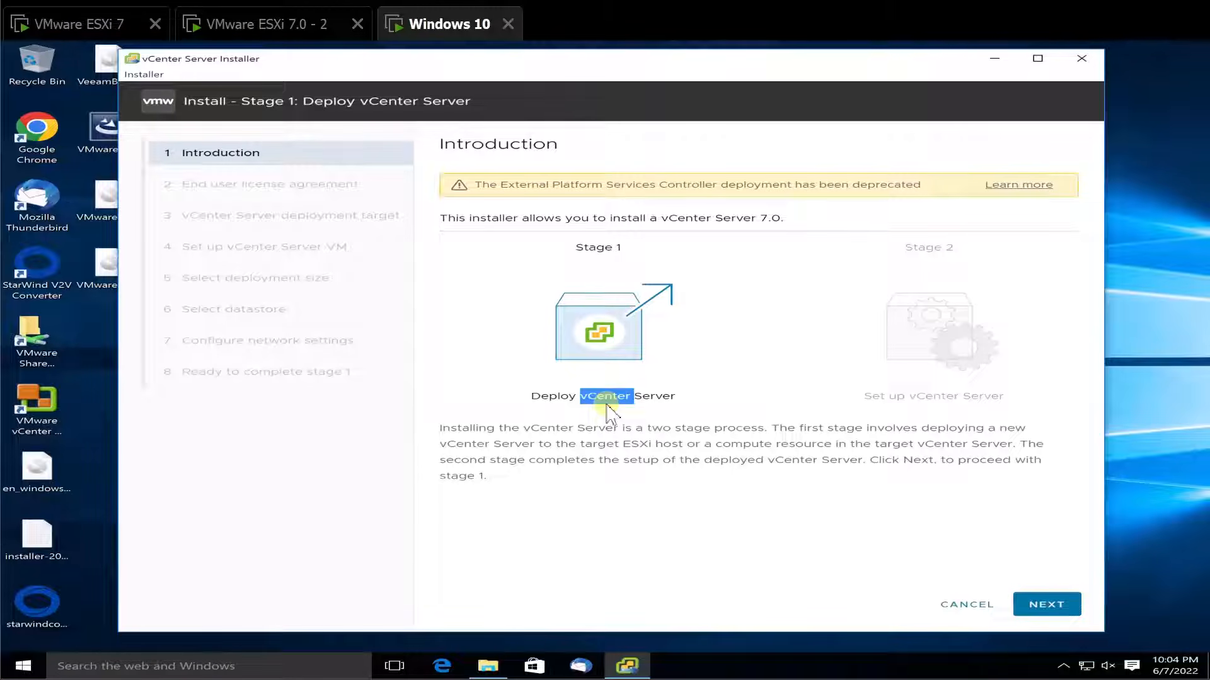
Go back up to the top-level folder of the VMware VCSA DVD, view its contents and minimize the file window.
{"action": "left_click", "coordinate": [489, 666]}
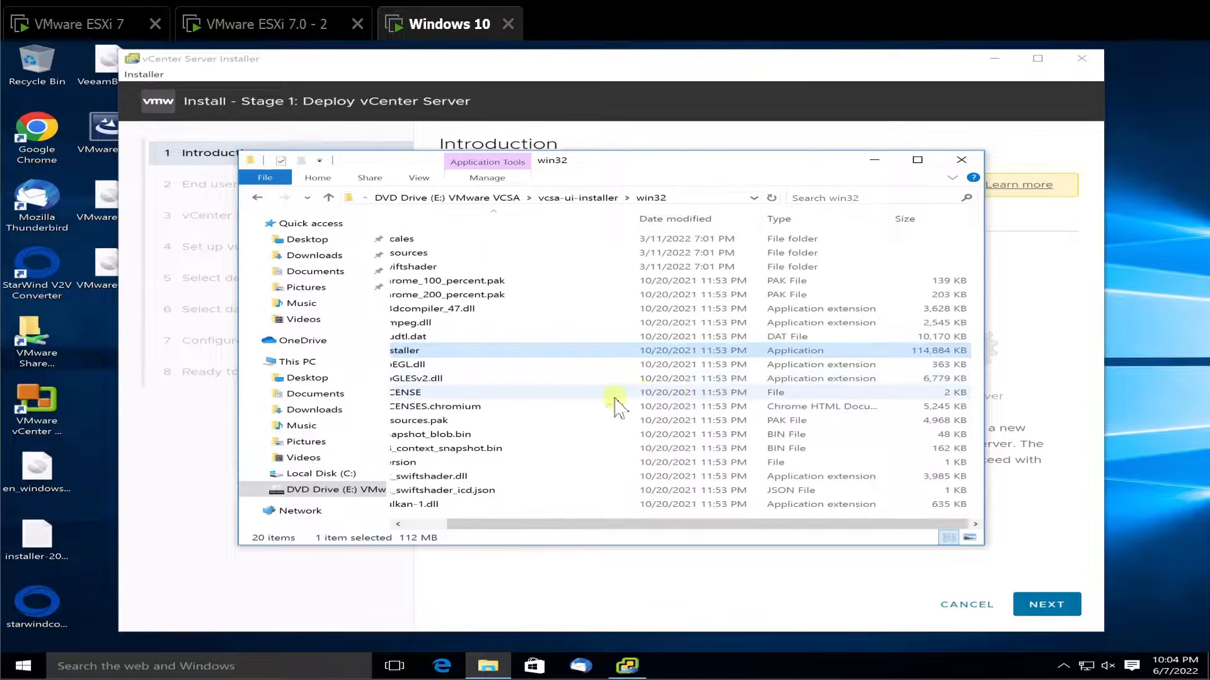
{"action": "left_click", "coordinate": [598, 198]}
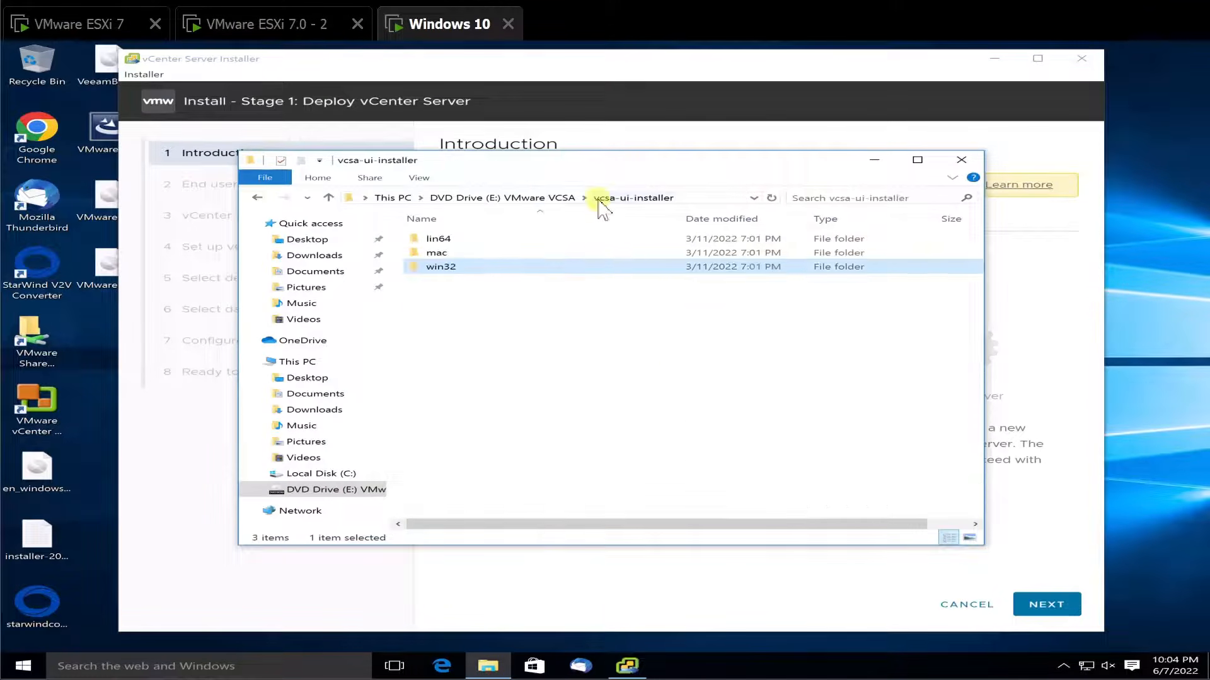
{"action": "left_click", "coordinate": [554, 197]}
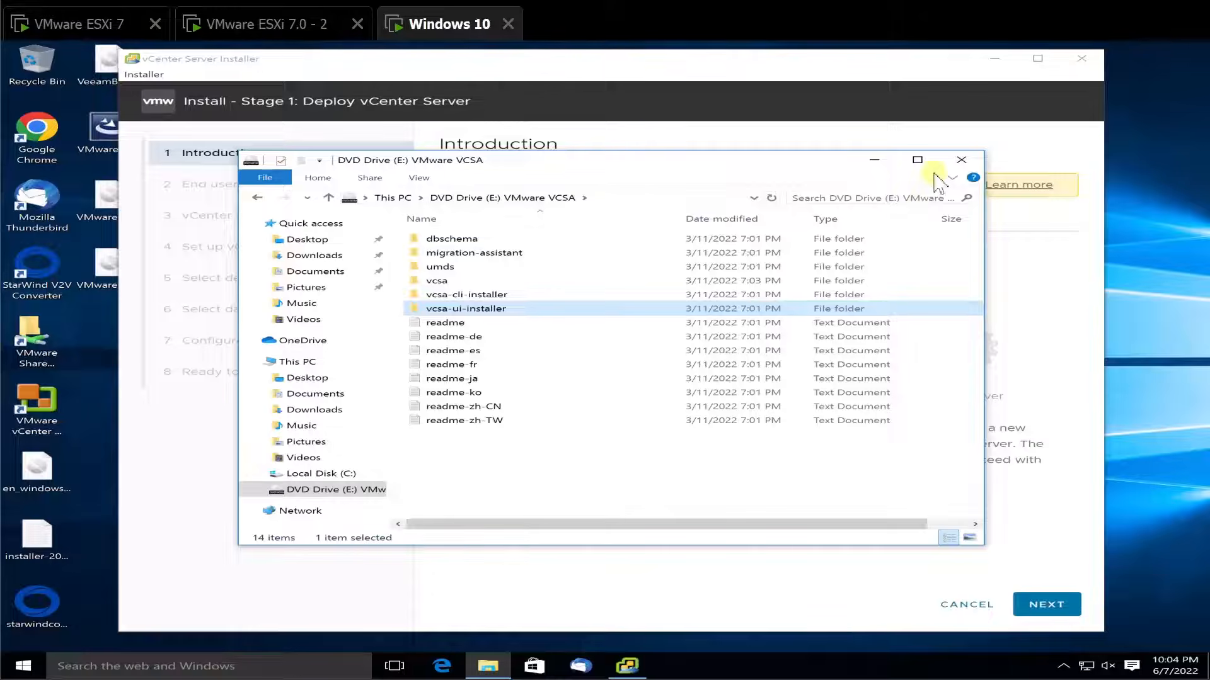
{"action": "left_click", "coordinate": [877, 165]}
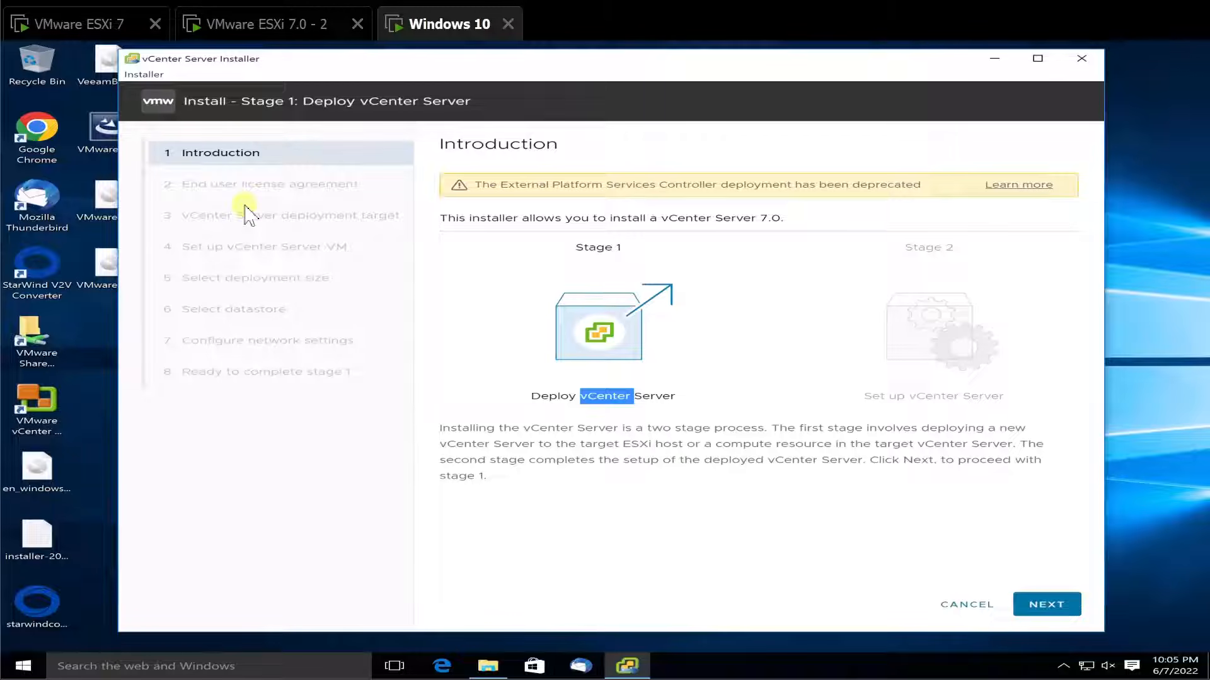
Check the management IP address on the VMware ESXi 7 console, then return to the Windows 10 machine.
{"action": "left_click", "coordinate": [71, 26]}
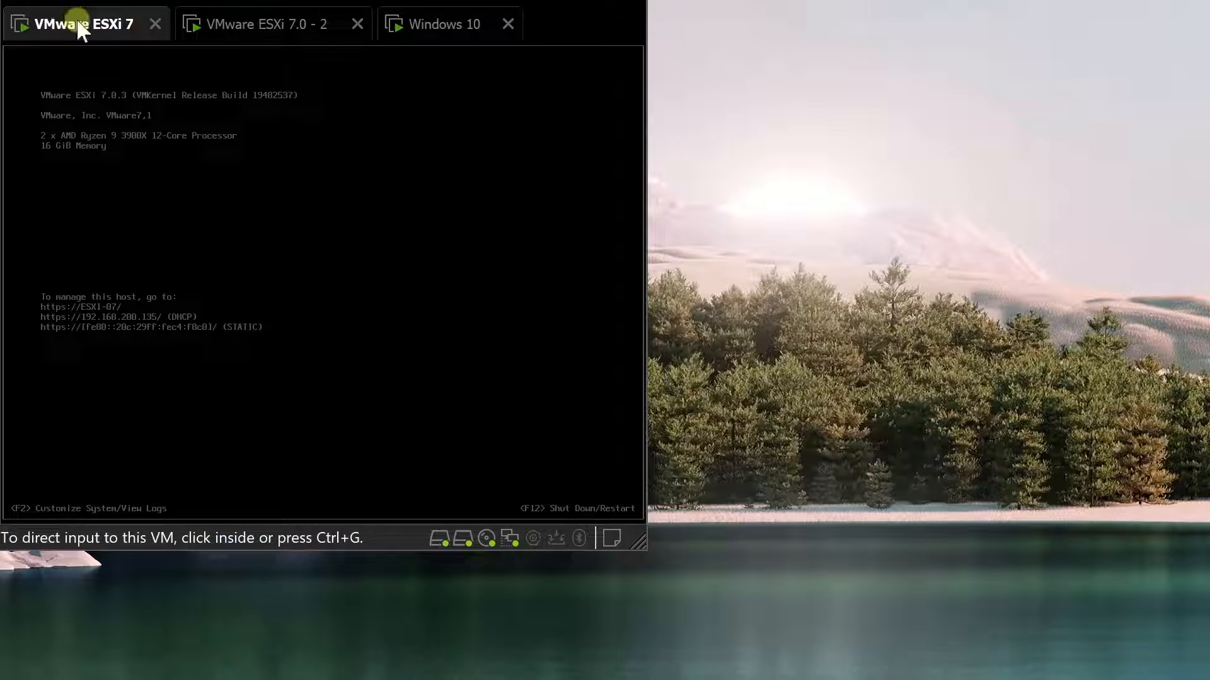
{"action": "left_click", "coordinate": [135, 316]}
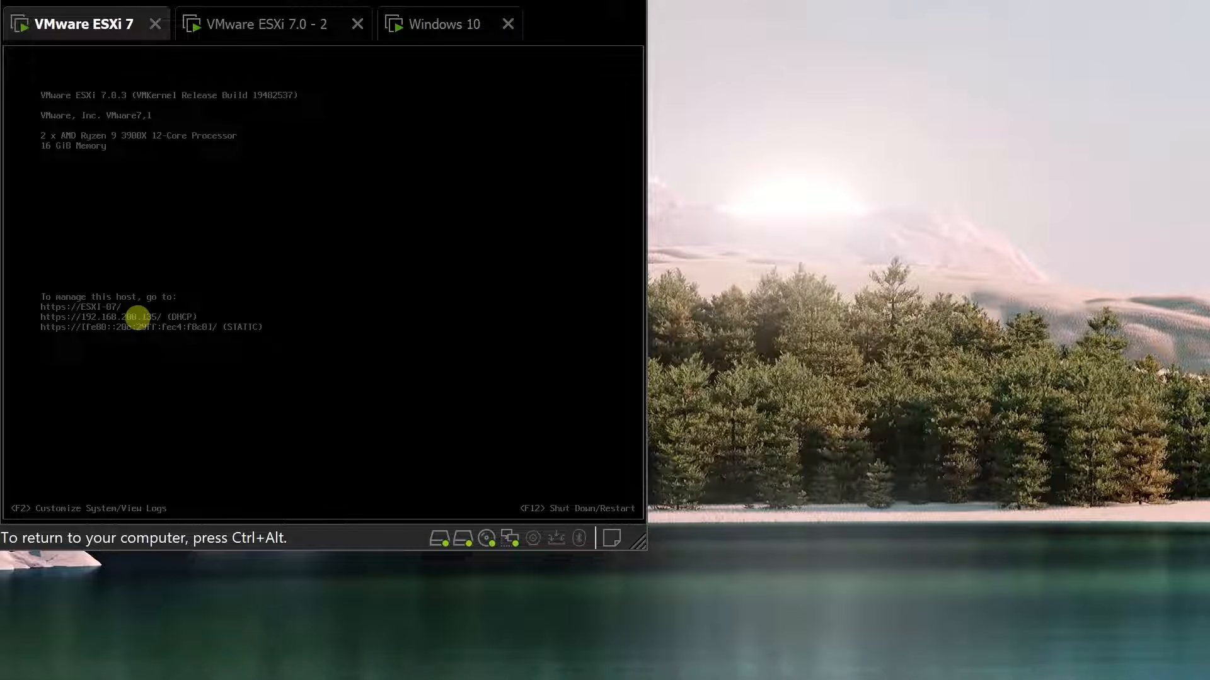
{"action": "key", "text": "ctrl+alt"}
{"action": "left_click", "coordinate": [486, 25]}
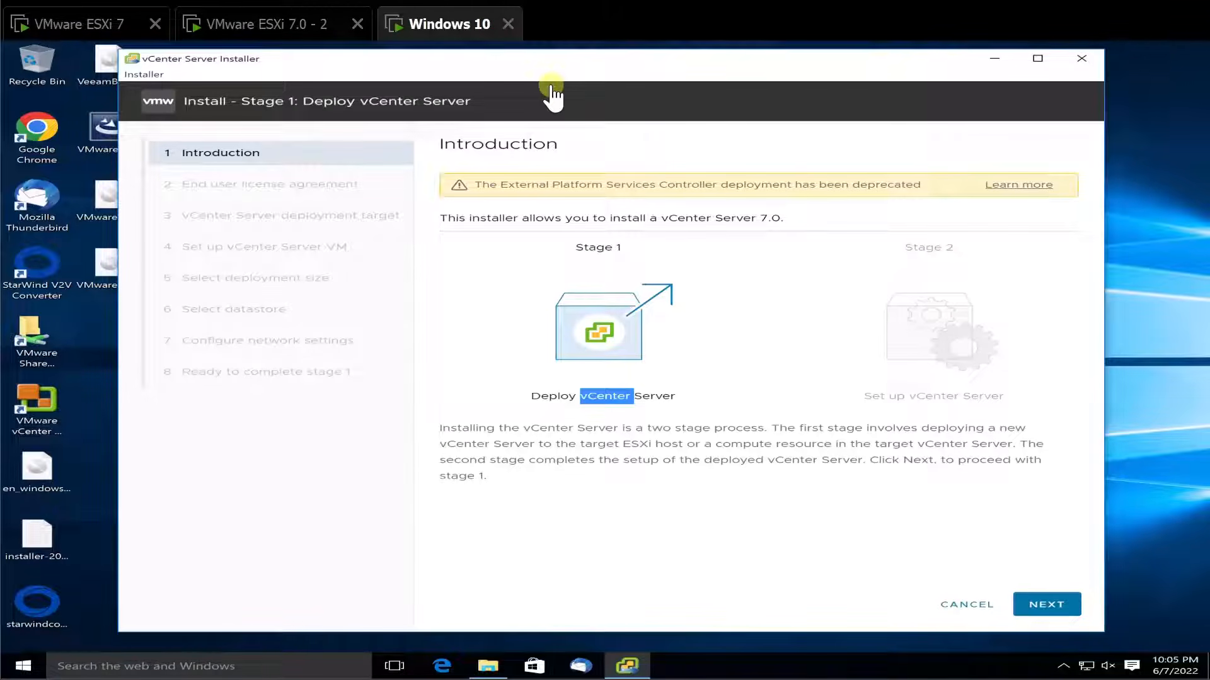
{"action": "left_click", "coordinate": [483, 669]}
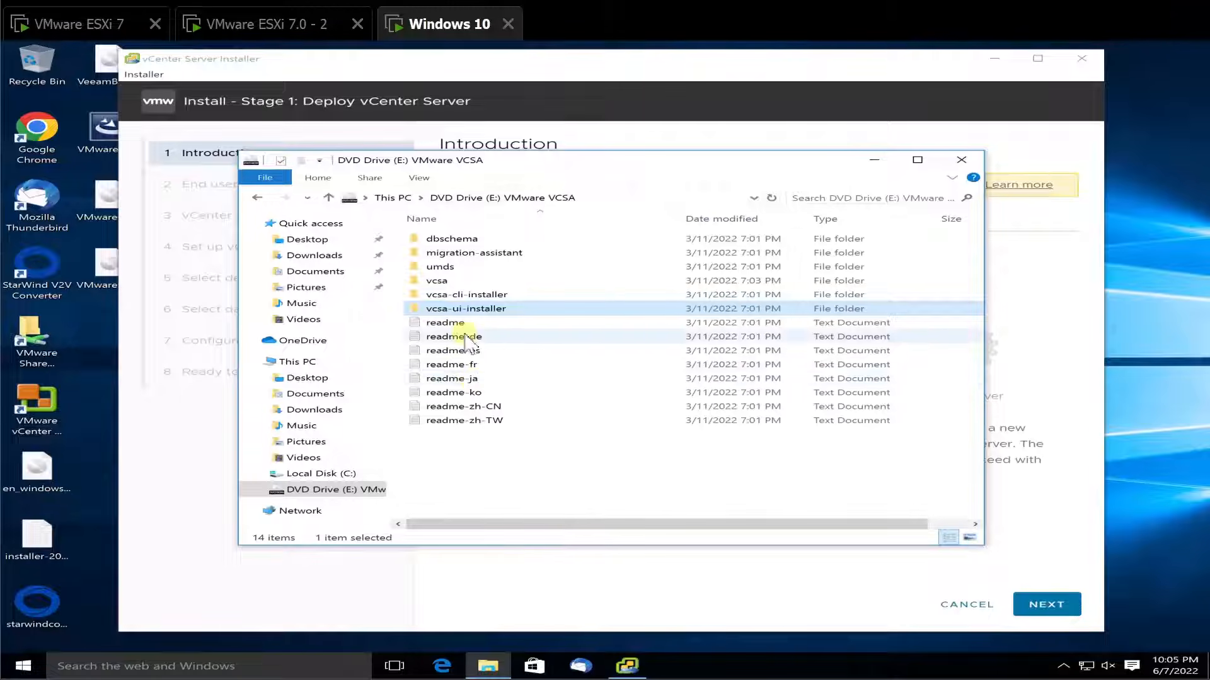
{"action": "left_click", "coordinate": [873, 160]}
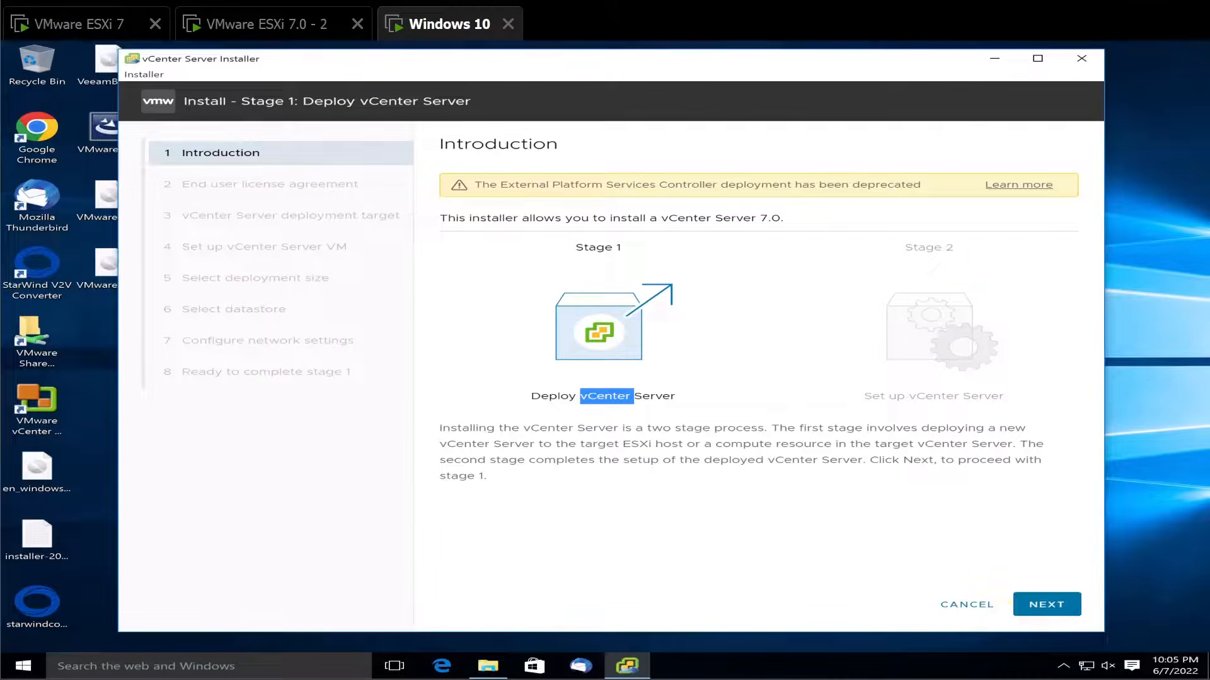
Proceed past the introduction, accept the end user license agreement and continue to the deployment target settings.
{"action": "left_click", "coordinate": [1046, 604]}
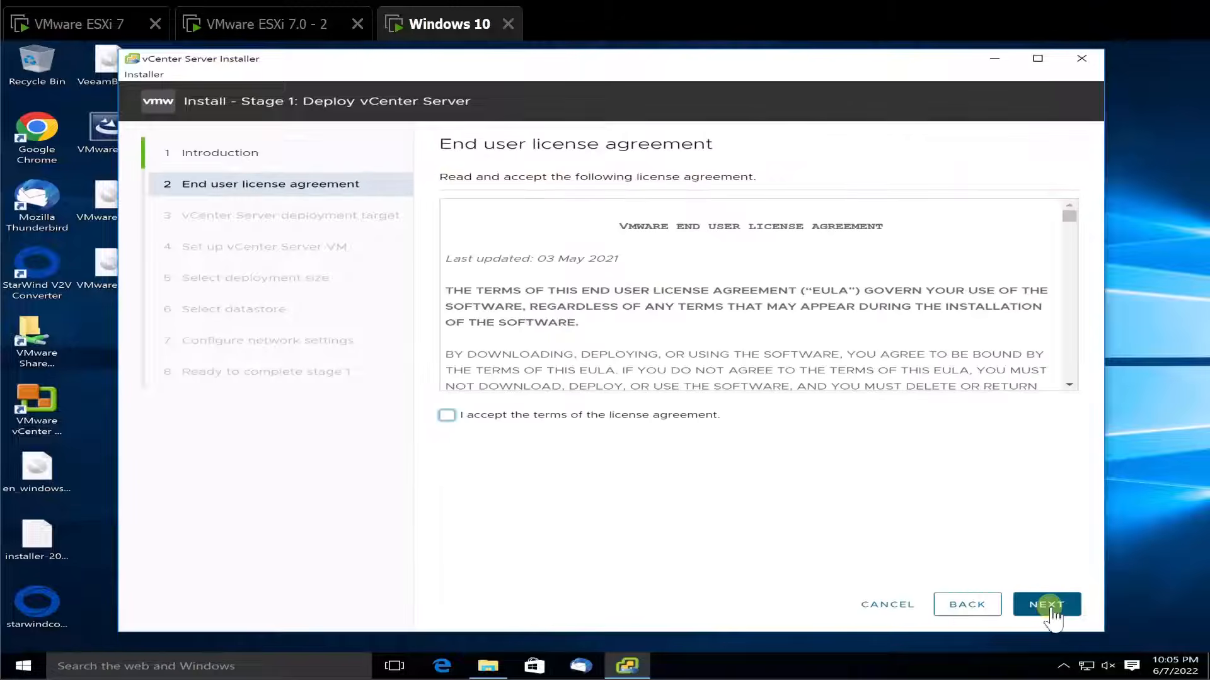
{"action": "left_click", "coordinate": [554, 417]}
{"action": "left_click", "coordinate": [1027, 620]}
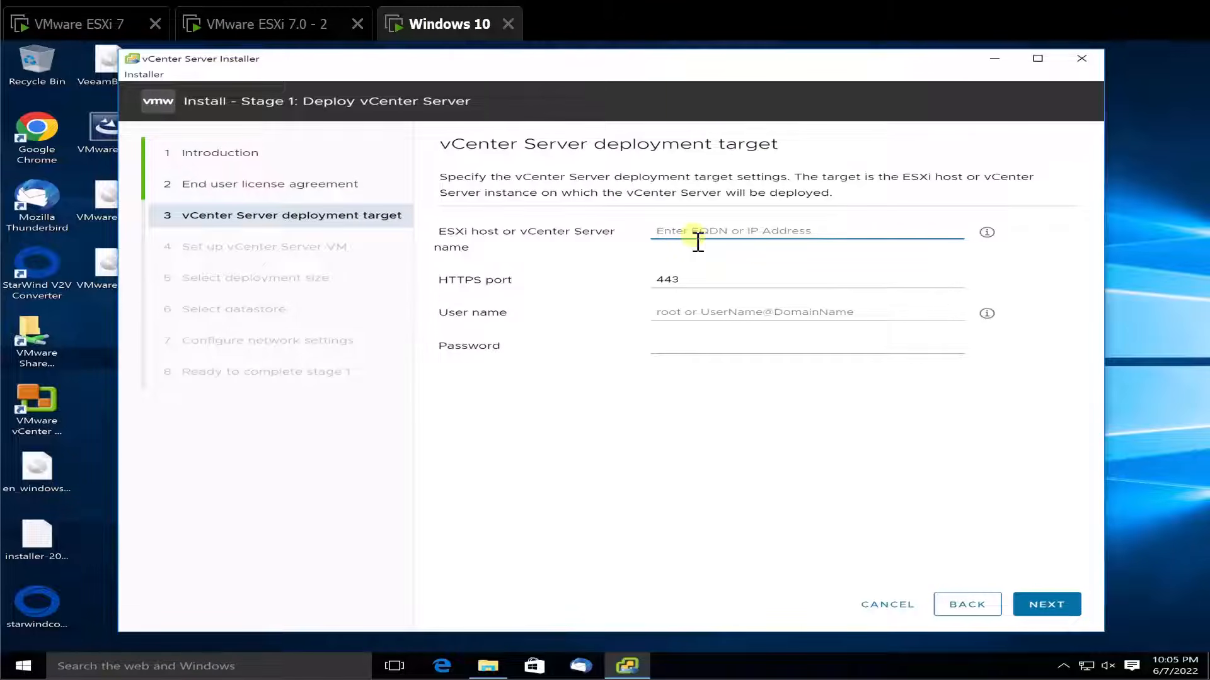
Specify ESXi host 192.168.200.135 as the deployment target, with user name root and the host password.
{"action": "type", "text": "192"}
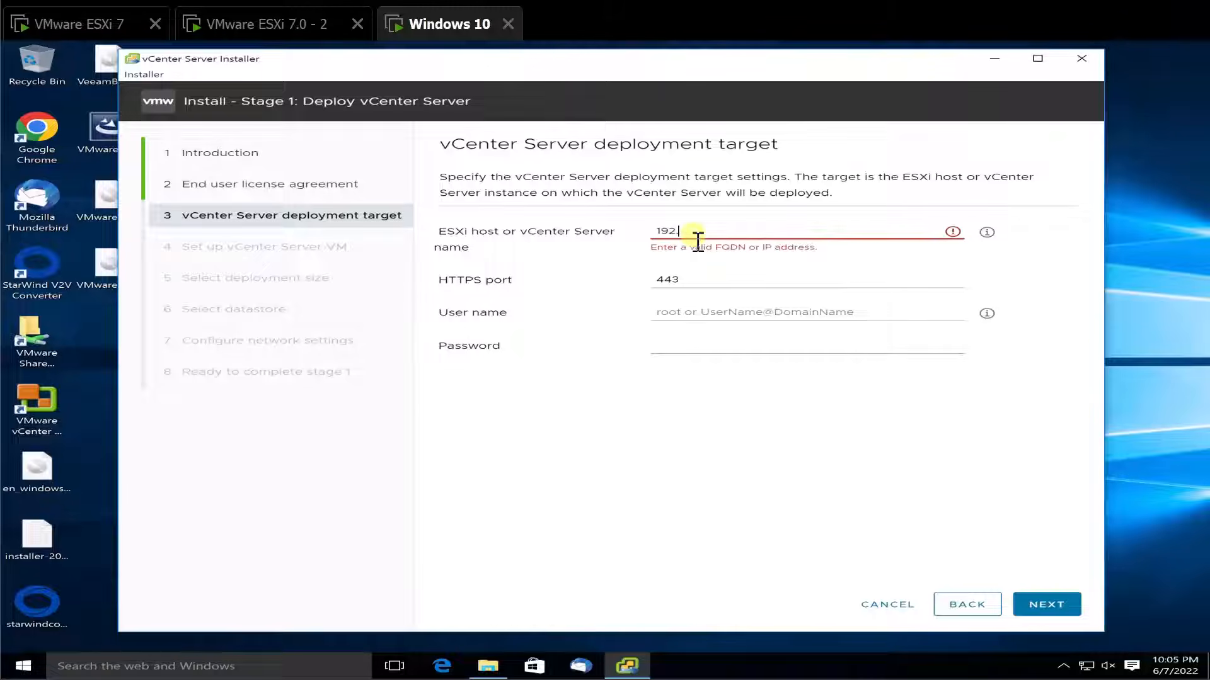
{"action": "type", "text": ".168.20"}
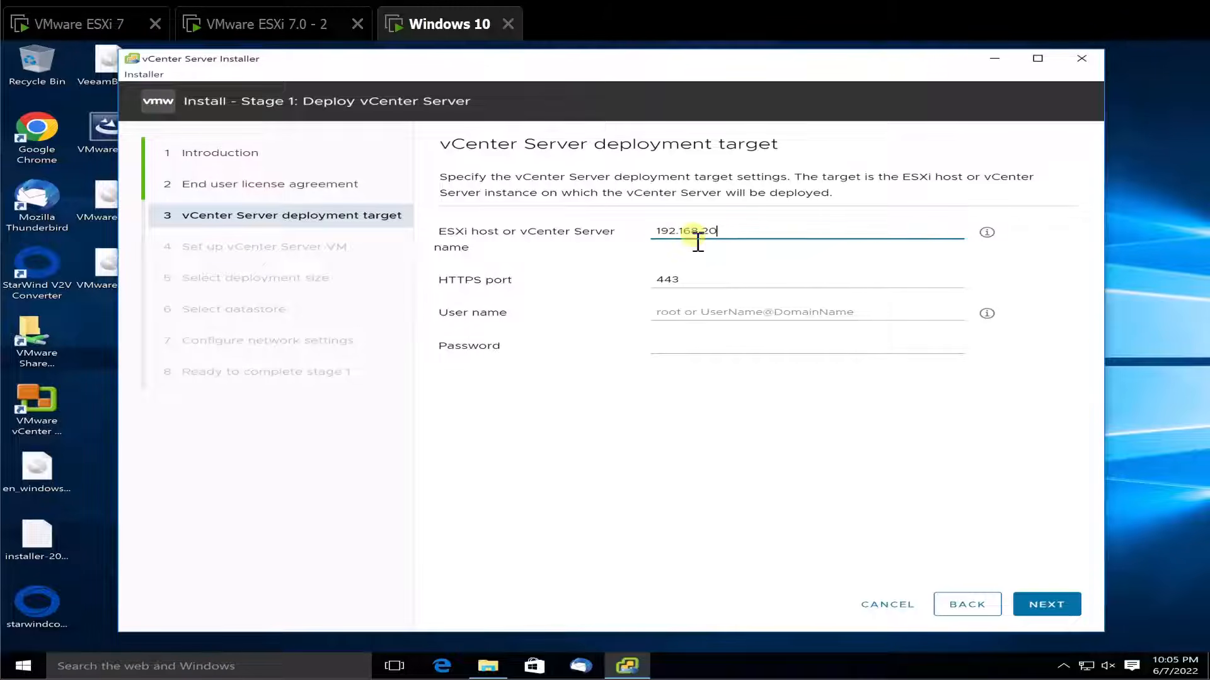
{"action": "type", "text": "0.135"}
{"action": "left_click", "coordinate": [681, 315]}
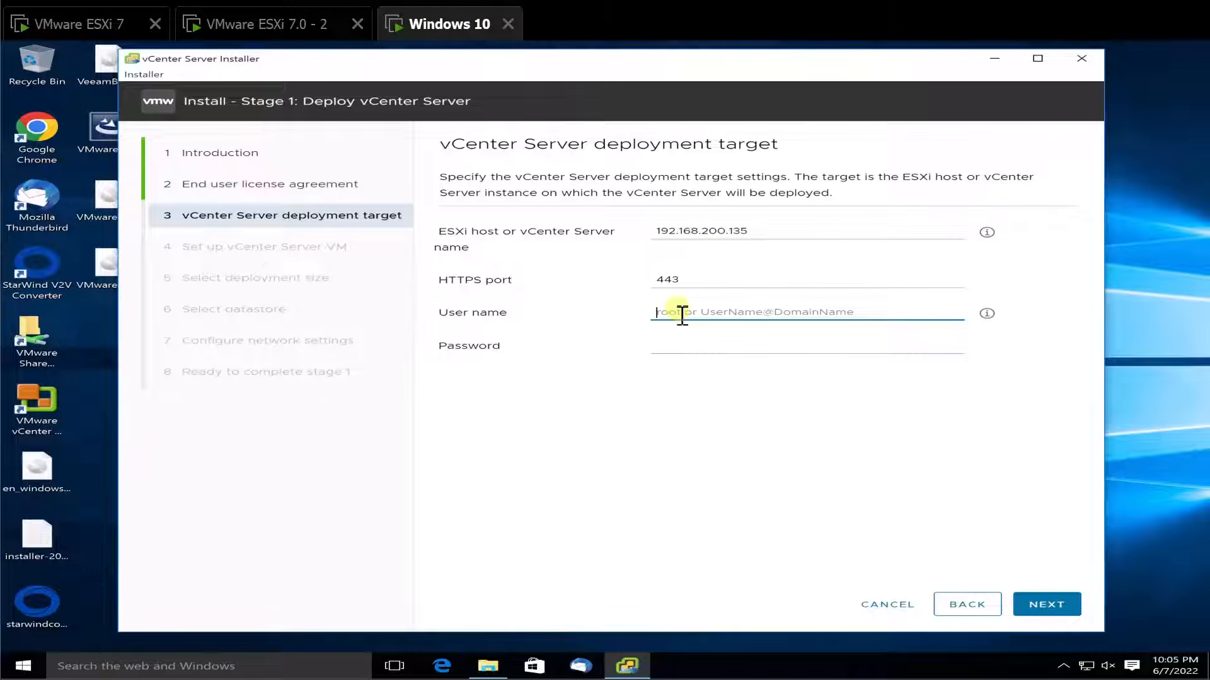
{"action": "type", "text": "root"}
{"action": "key", "text": "Tab"}
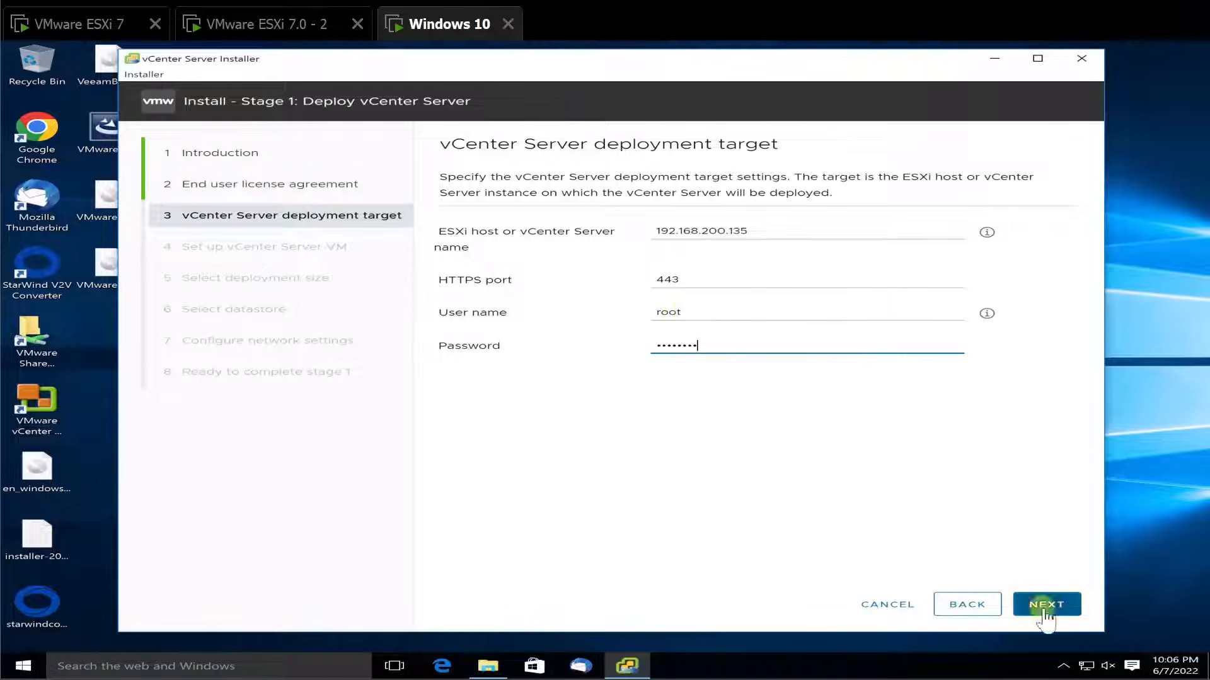
Compare the entered deployment target address with the ESXi virtual machine consoles, then return to the Windows 10 machine.
{"action": "double_click", "coordinate": [755, 234]}
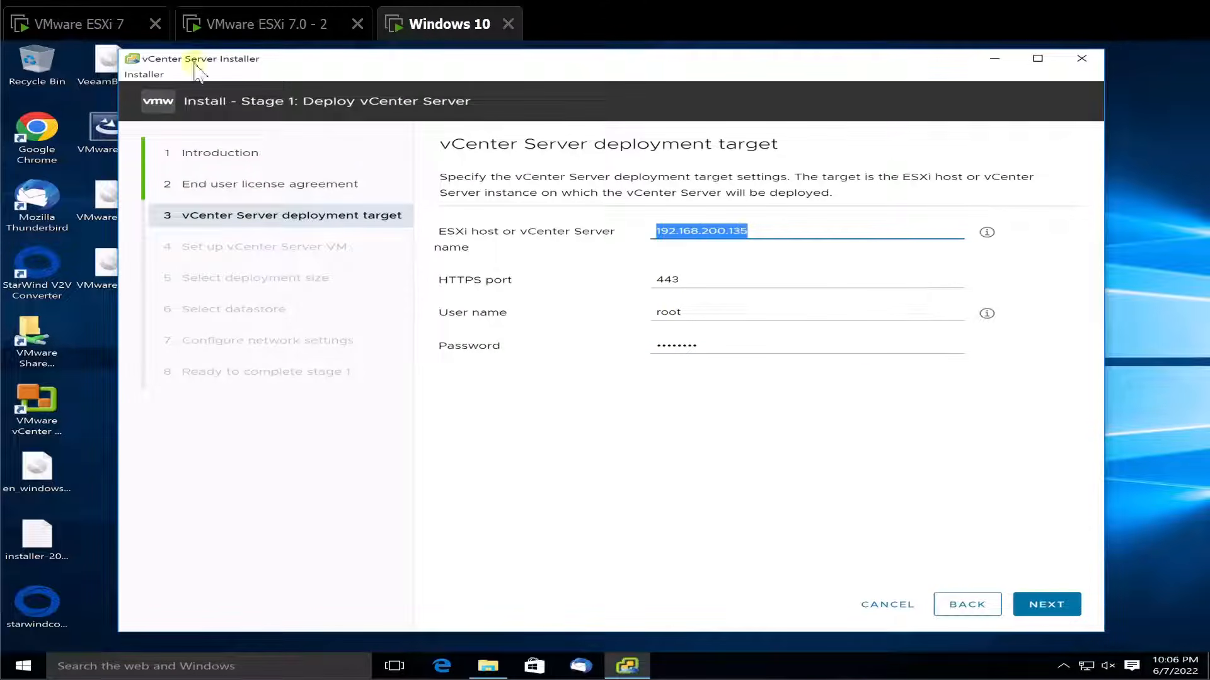
{"action": "left_click", "coordinate": [93, 24]}
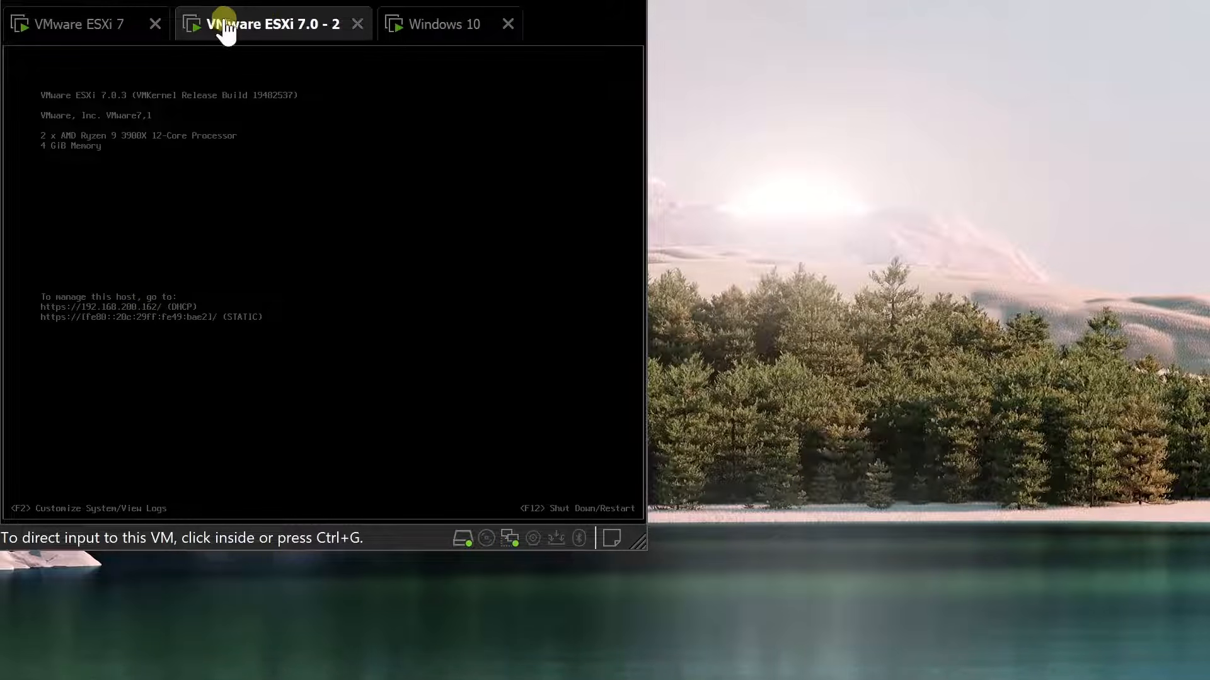
{"action": "left_click", "coordinate": [448, 28]}
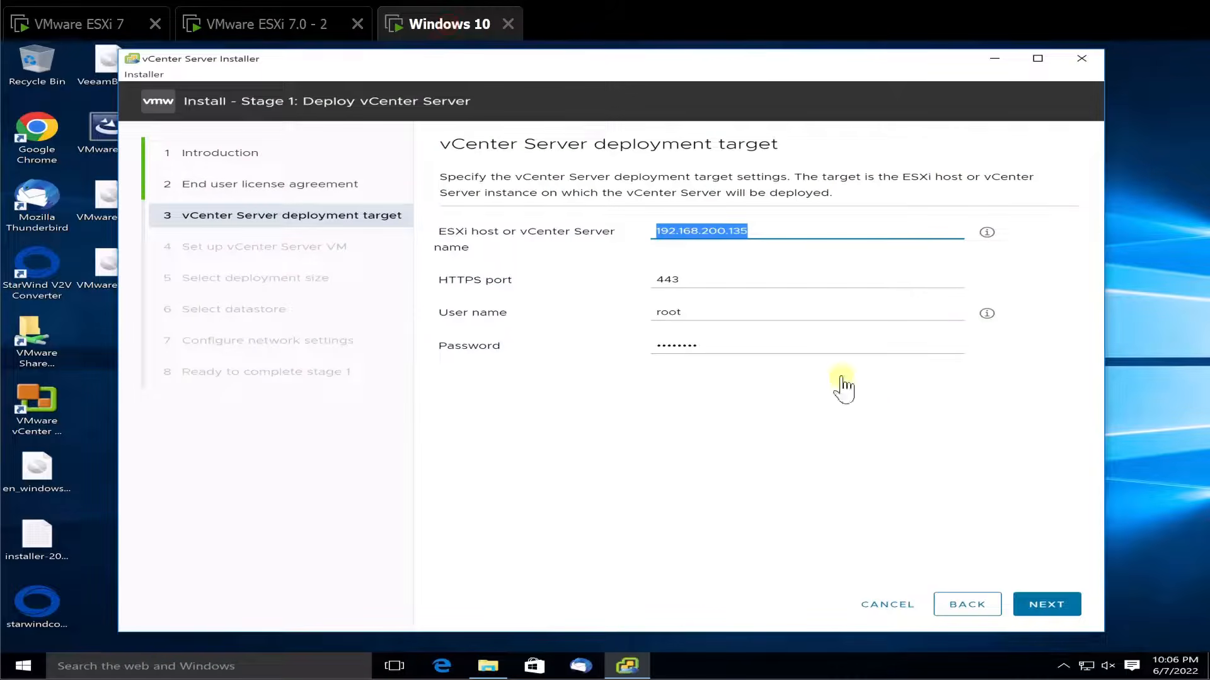
Submit the deployment target settings and accept the certificate warning for 192.168.200.135.
{"action": "left_click", "coordinate": [1038, 606]}
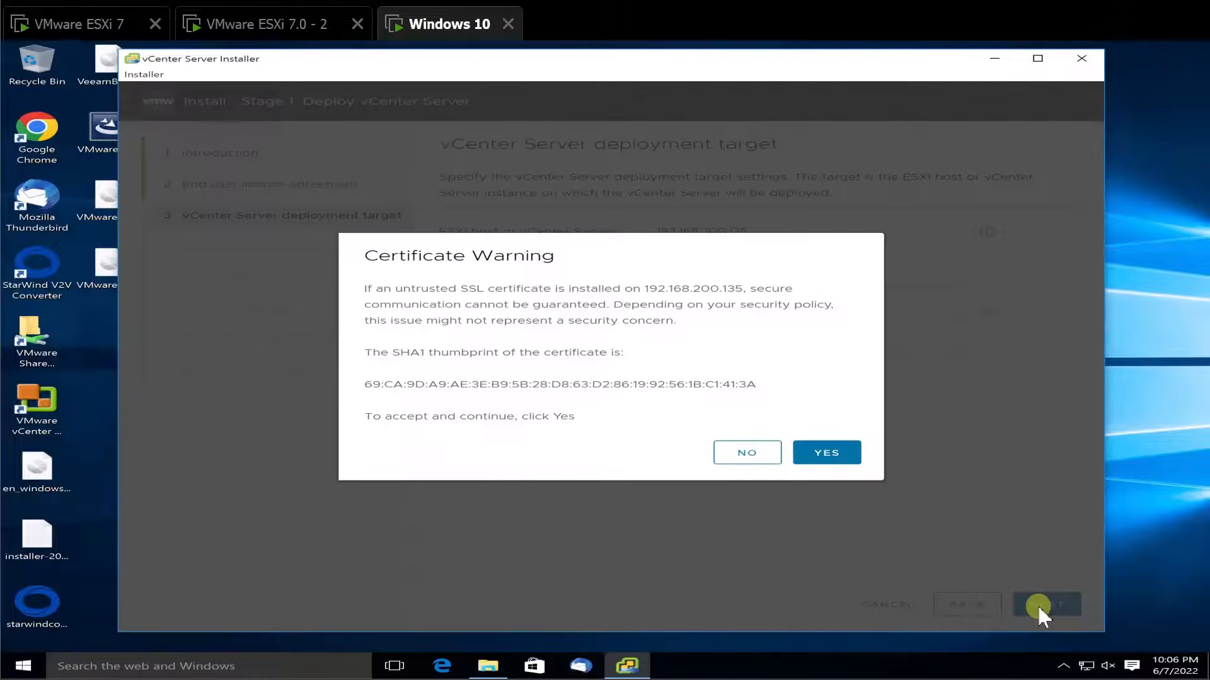
{"action": "left_click", "coordinate": [806, 452]}
{"action": "left_click", "coordinate": [843, 458]}
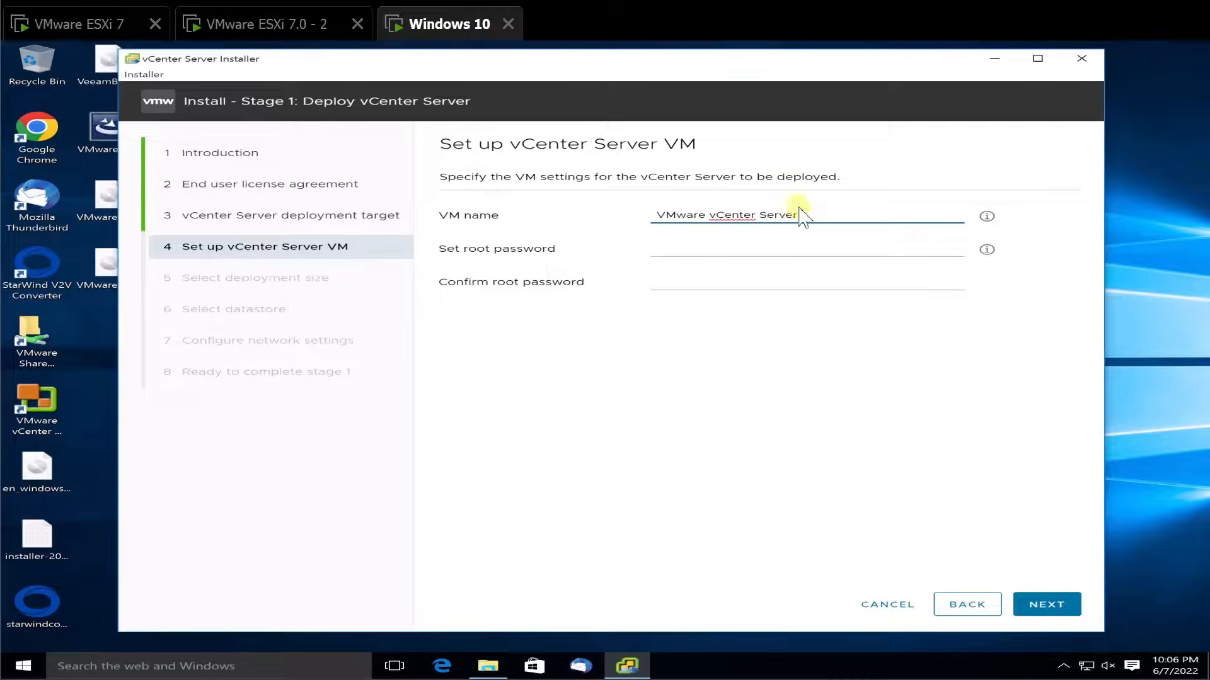
Name the vCenter Server virtual machine VCSA.
{"action": "left_click_drag", "start_coordinate": [800, 217], "coordinate": [621, 240]}
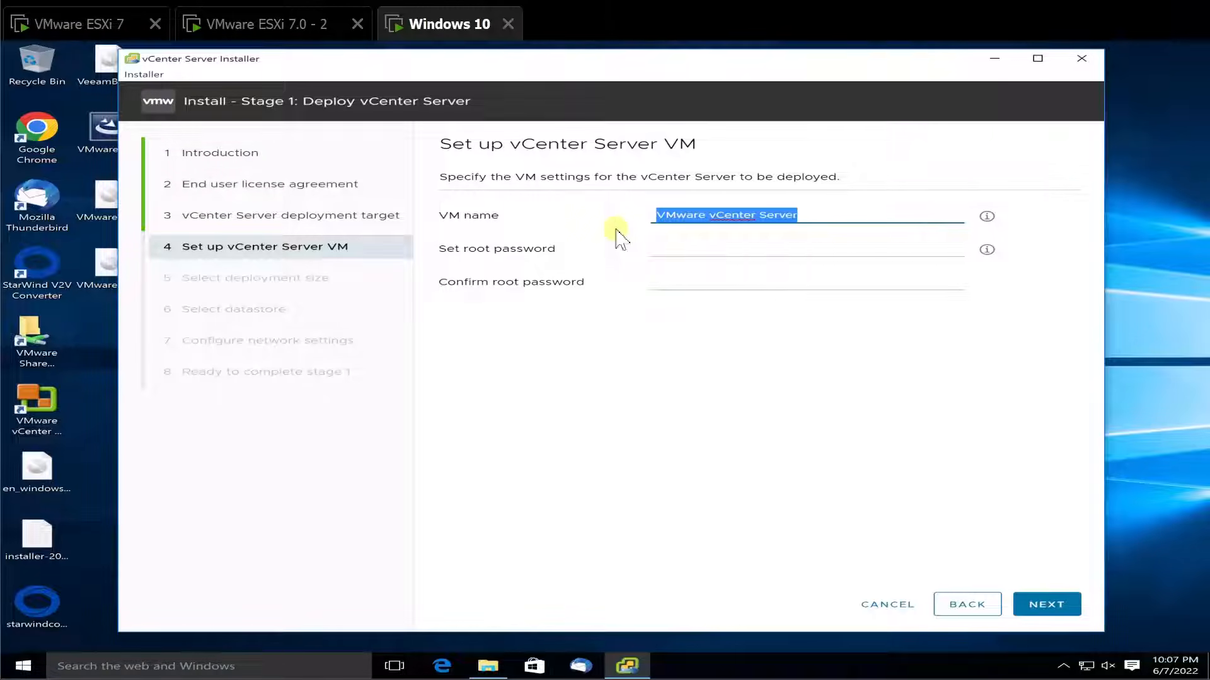
{"action": "type", "text": "V"}
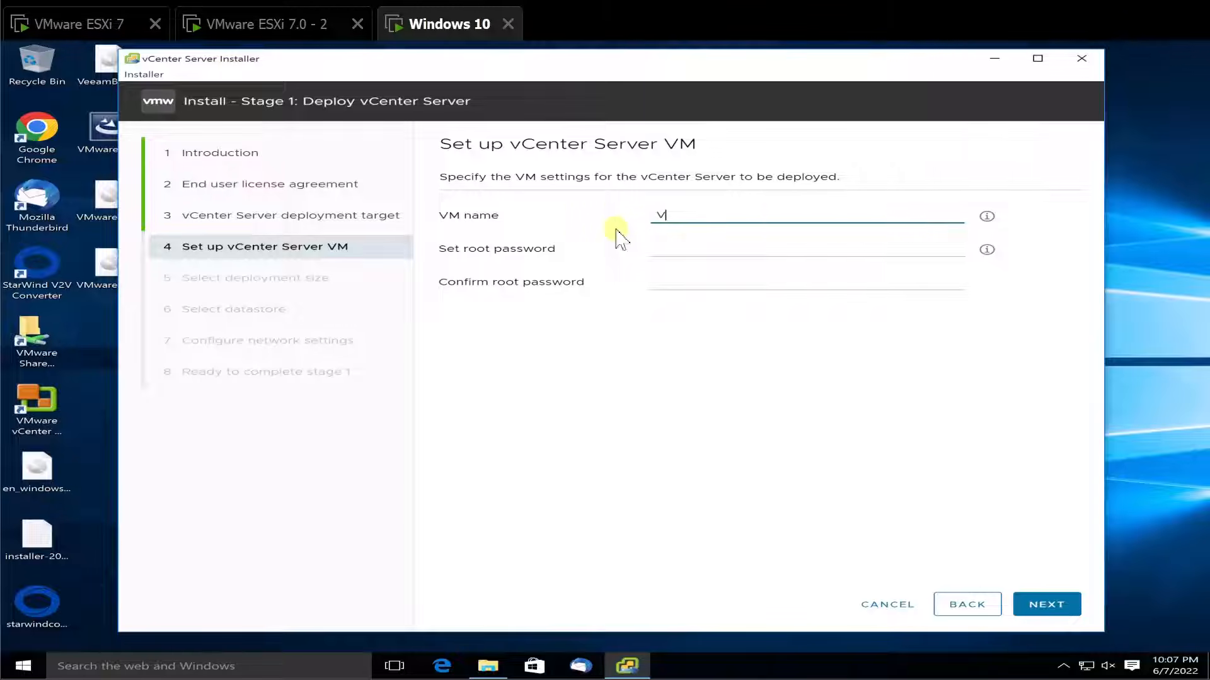
{"action": "type", "text": "CSA"}
Enter and confirm the root password for the VCSA machine and continue to the deployment size settings.
{"action": "key", "text": "Tab"}
{"action": "type", "text": "••••"}
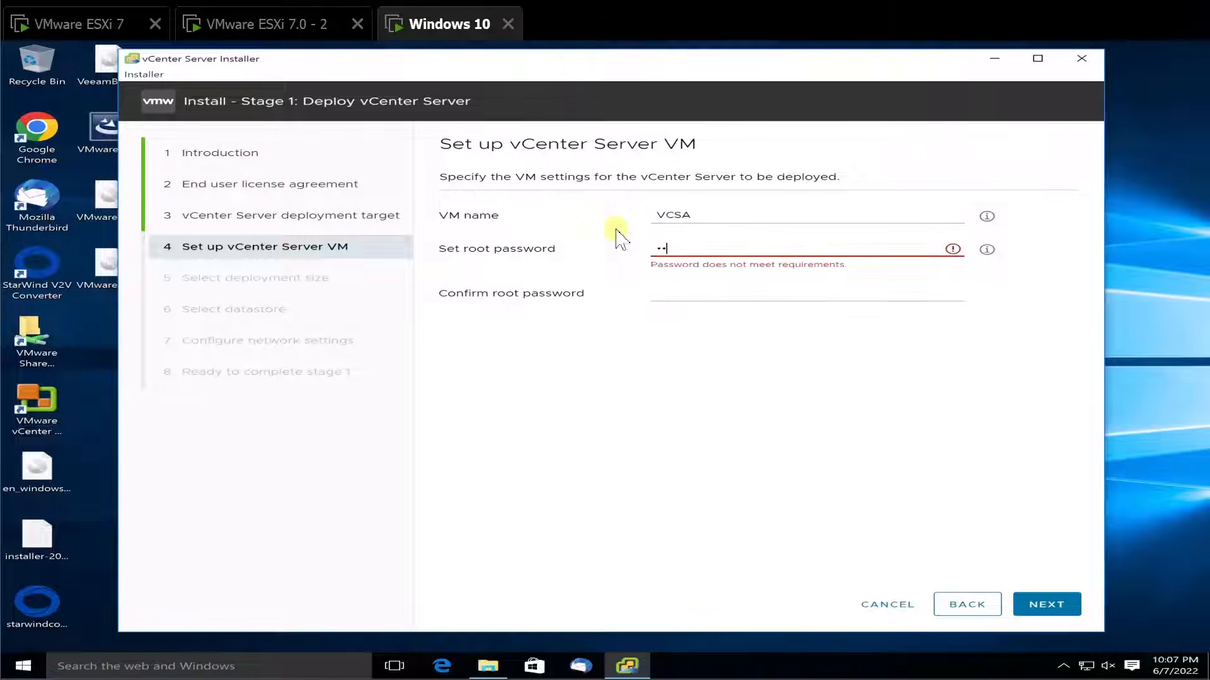
{"action": "key", "text": "Tab"}
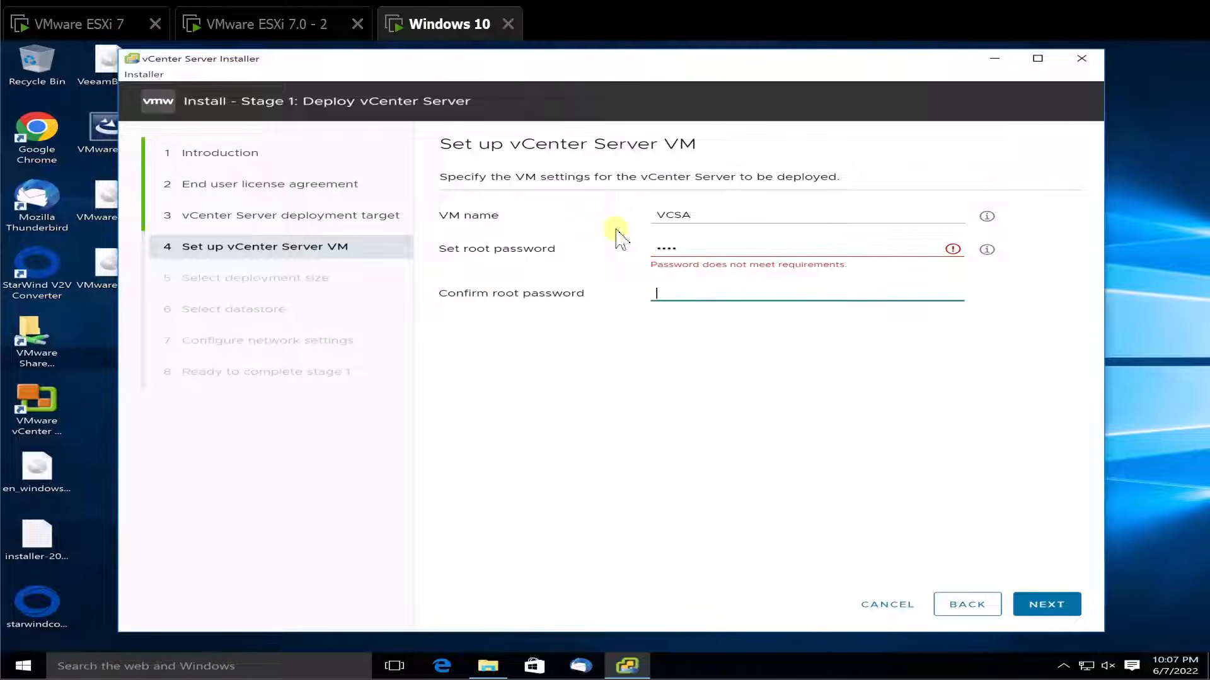
{"action": "key", "text": "shift+Tab"}
{"action": "type", "text": "••••••••"}
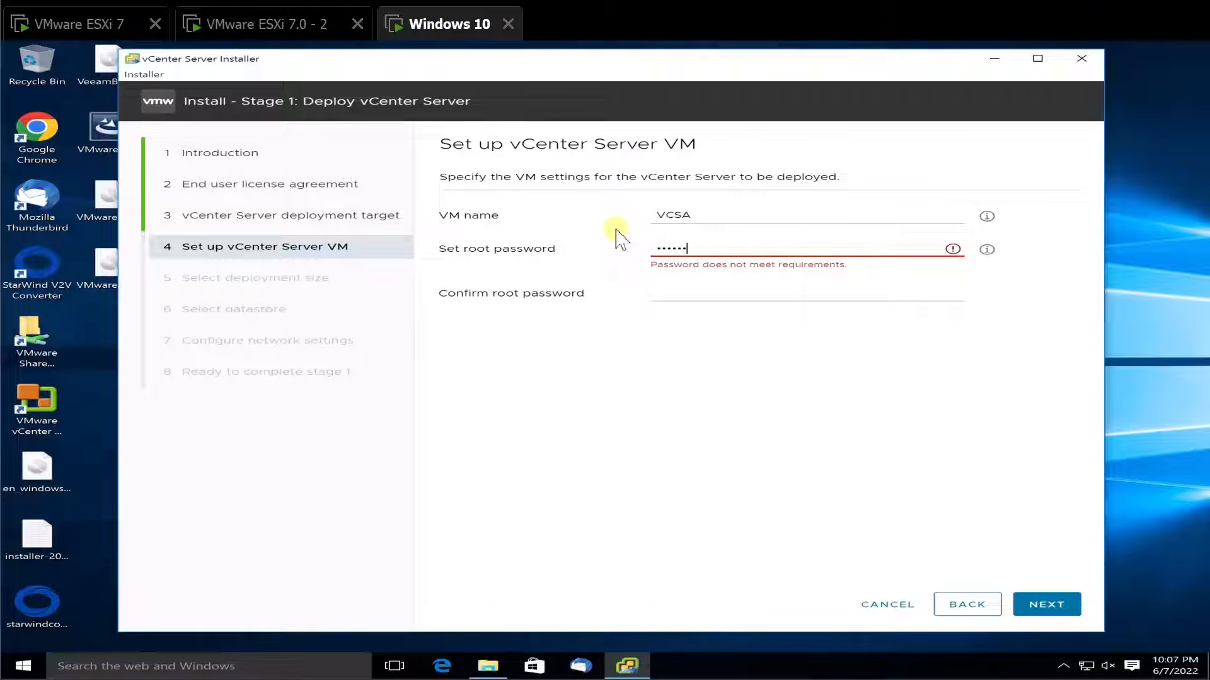
{"action": "key", "text": "Tab"}
{"action": "type", "text": "••••••••"}
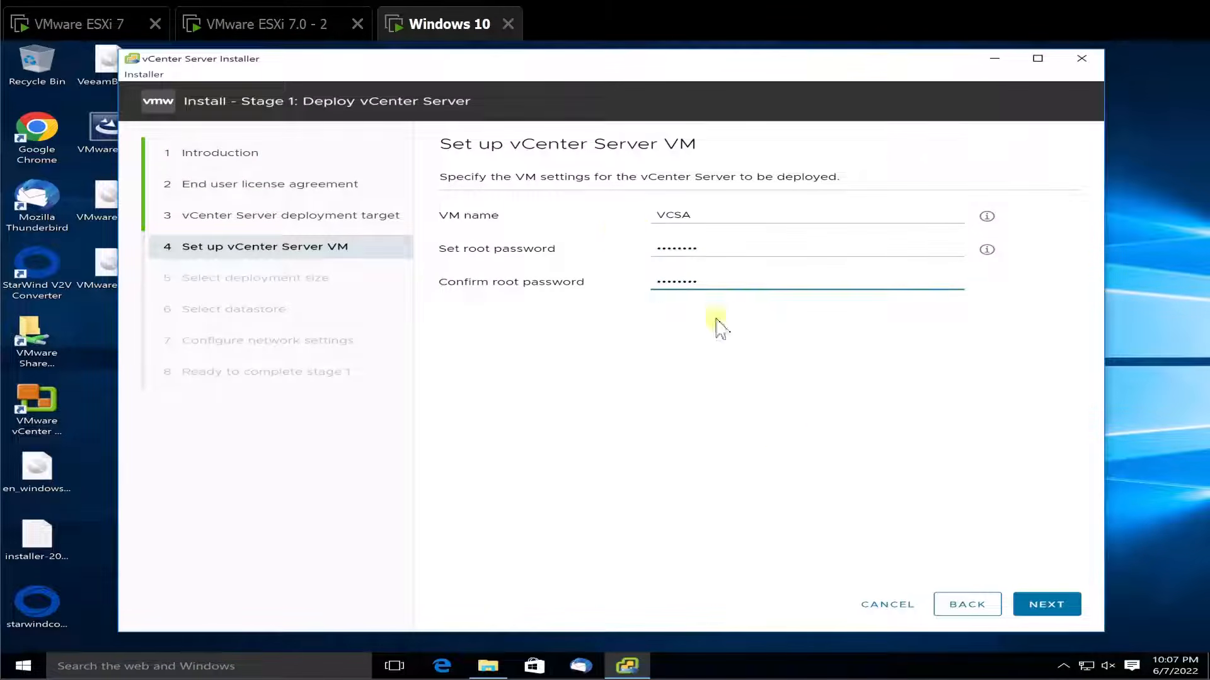
{"action": "left_click", "coordinate": [1052, 608]}
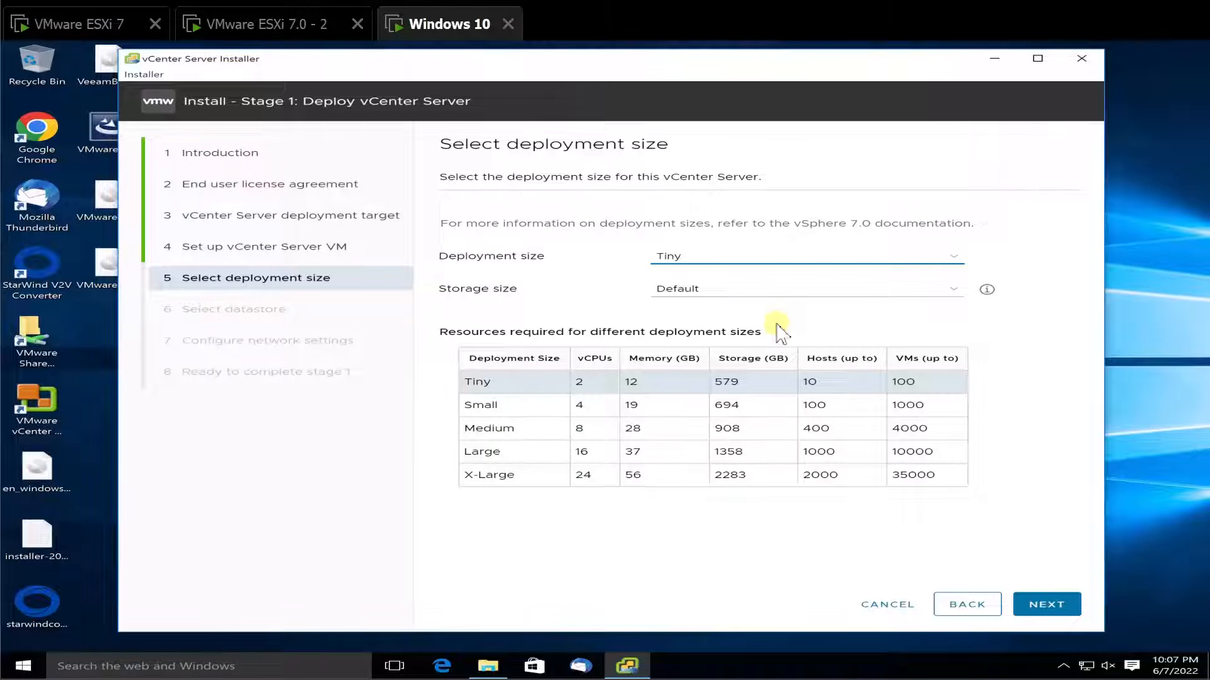
Review the deployment size choice and the memory and storage requirements of the Tiny size.
{"action": "left_click", "coordinate": [699, 257]}
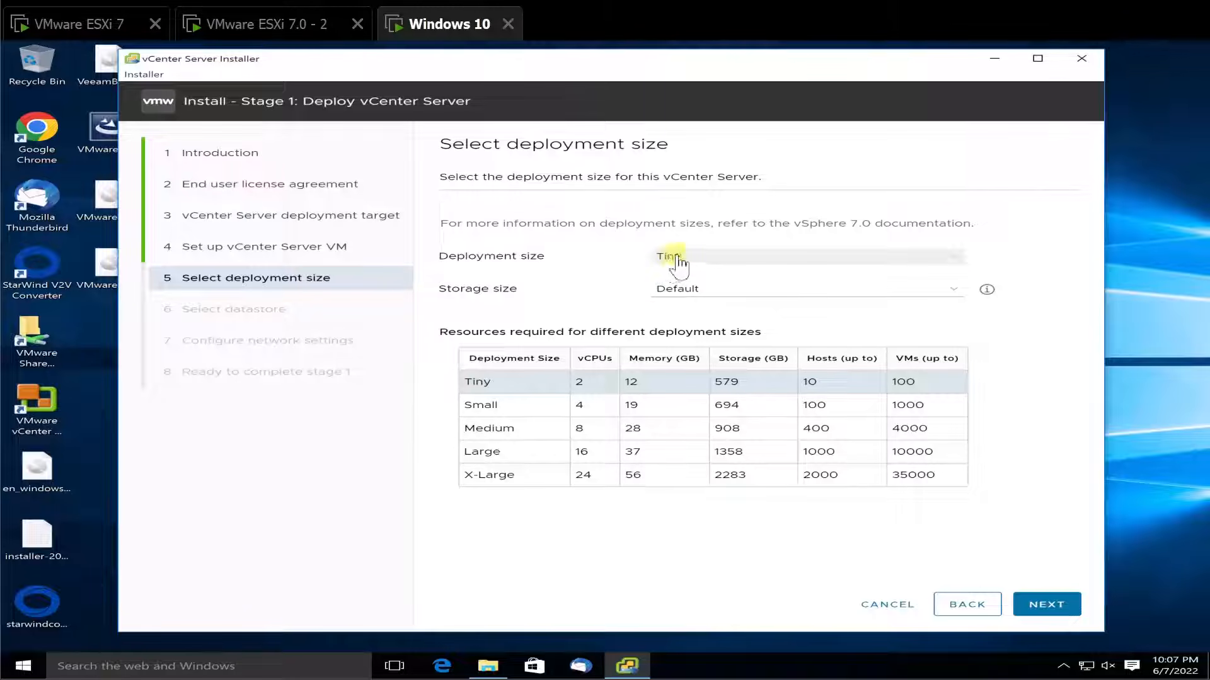
{"action": "double_click", "coordinate": [630, 383]}
{"action": "double_click", "coordinate": [725, 383]}
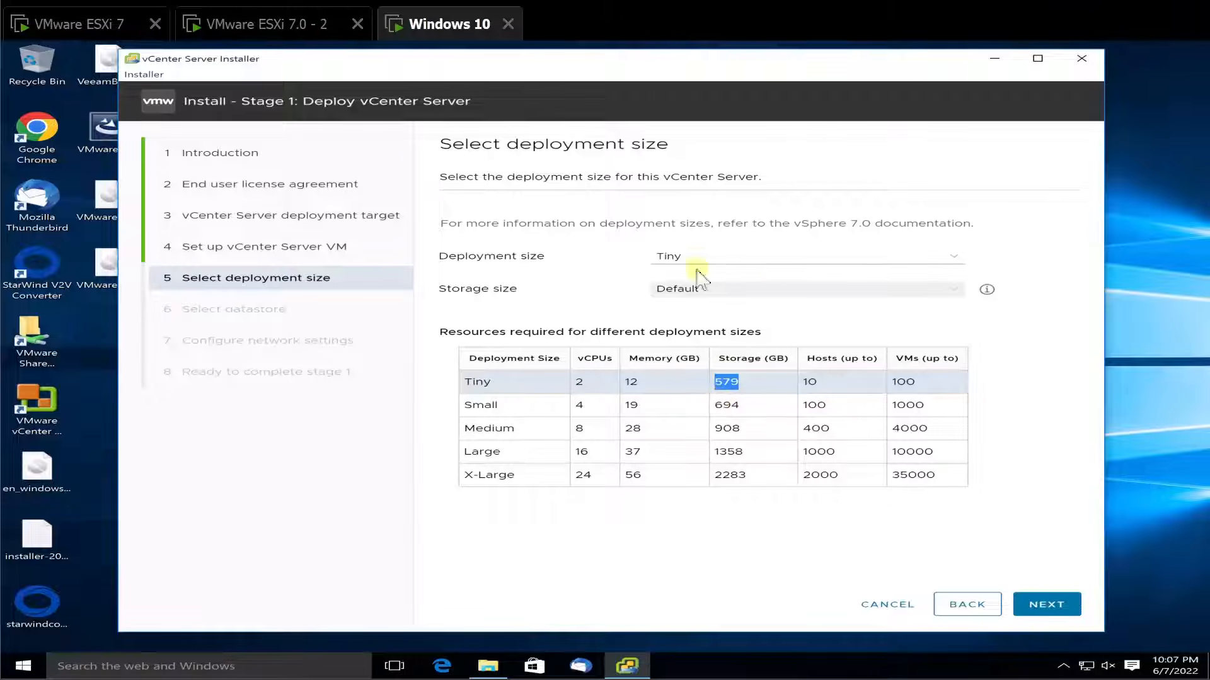
Check the memory and second hard disk in the VMware ESXi 7 machine's hardware settings, then return to the Windows 10 machine.
{"action": "left_click", "coordinate": [111, 22]}
{"action": "right_click", "coordinate": [108, 28]}
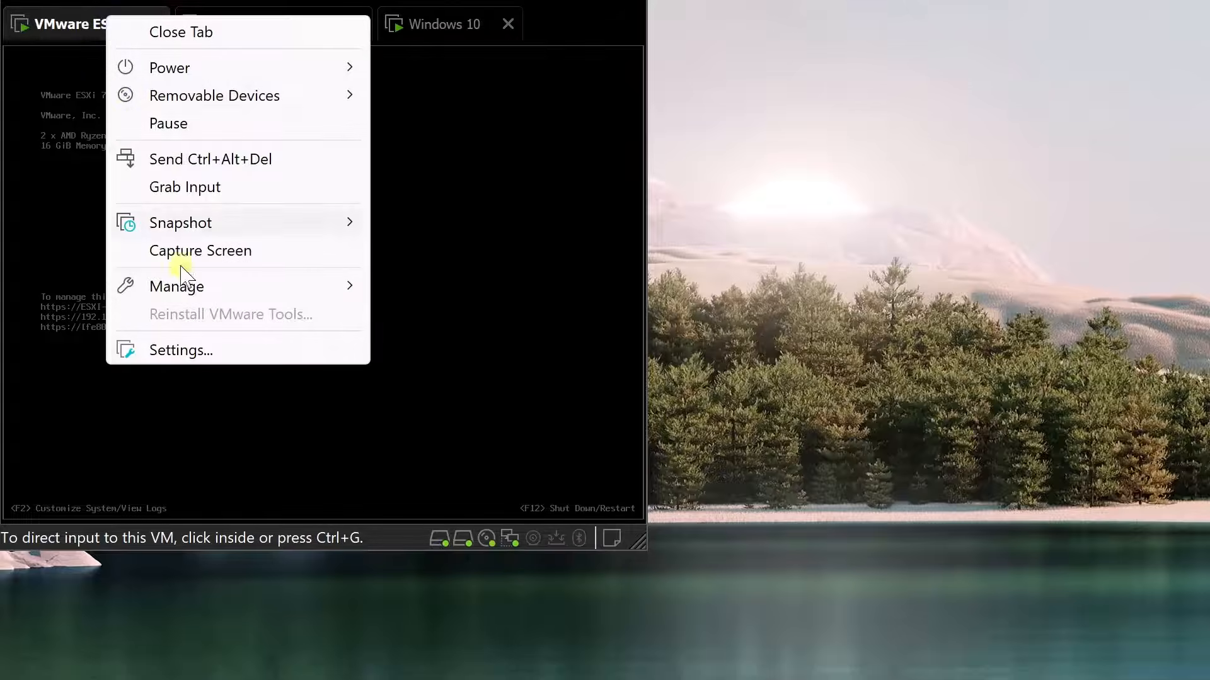
{"action": "left_click", "coordinate": [198, 357]}
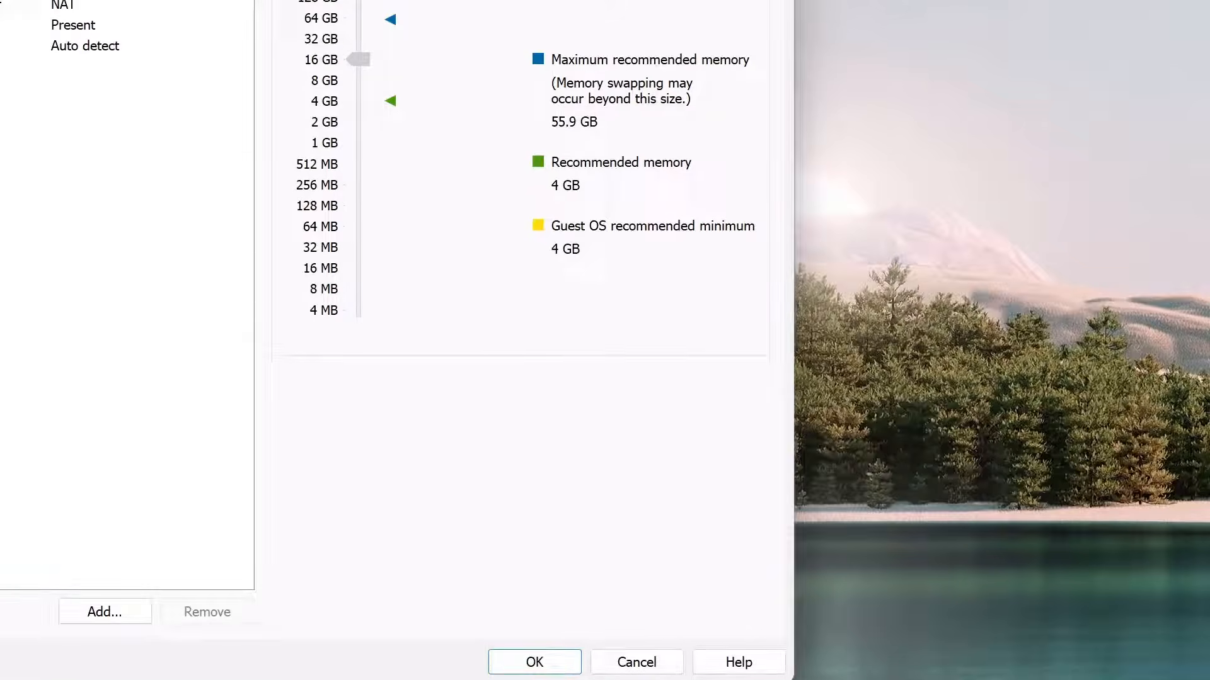
{"action": "left_click", "coordinate": [298, 135]}
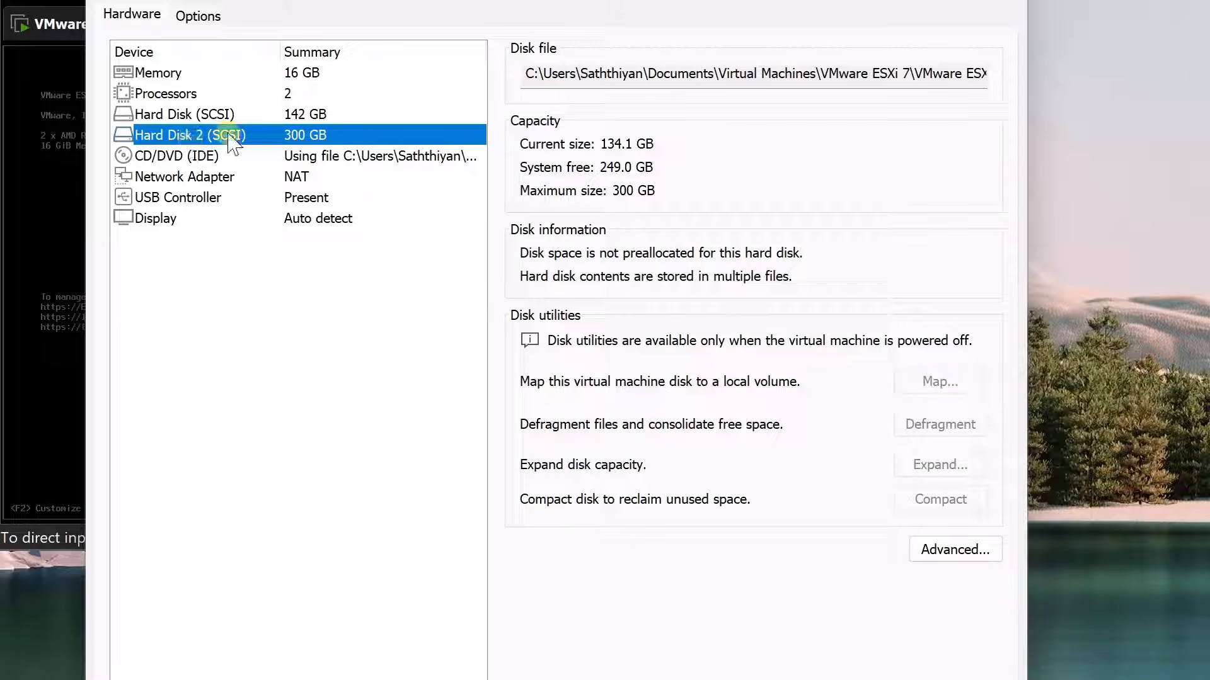
{"action": "left_click", "coordinate": [1013, 0]}
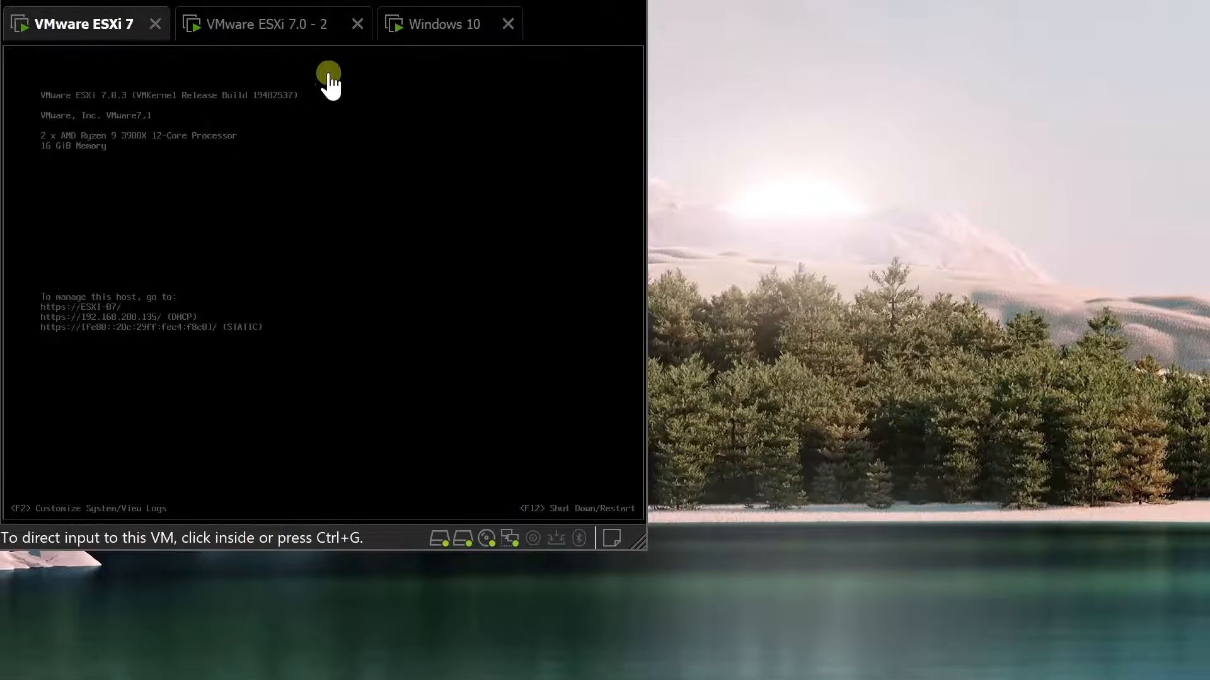
{"action": "left_click", "coordinate": [480, 27]}
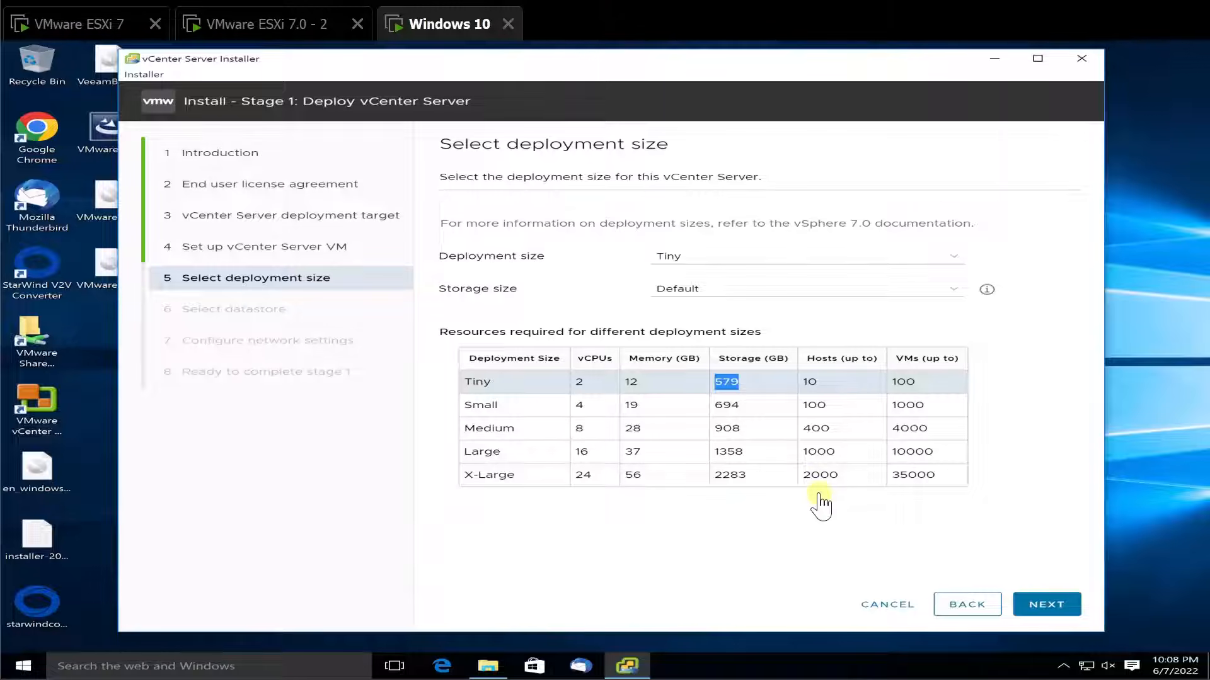
Accept the Tiny deployment size with Default storage, and use datastore DS2 with Thin Disk Mode enabled.
{"action": "left_click", "coordinate": [1046, 606]}
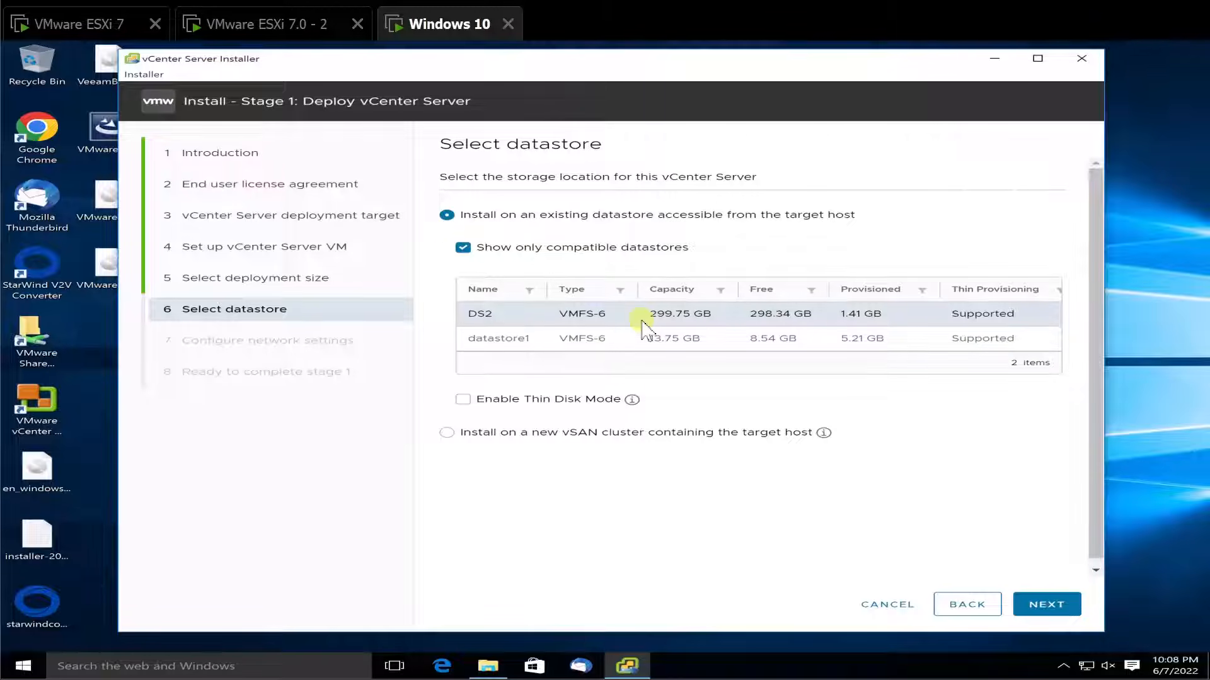
{"action": "left_click", "coordinate": [514, 402]}
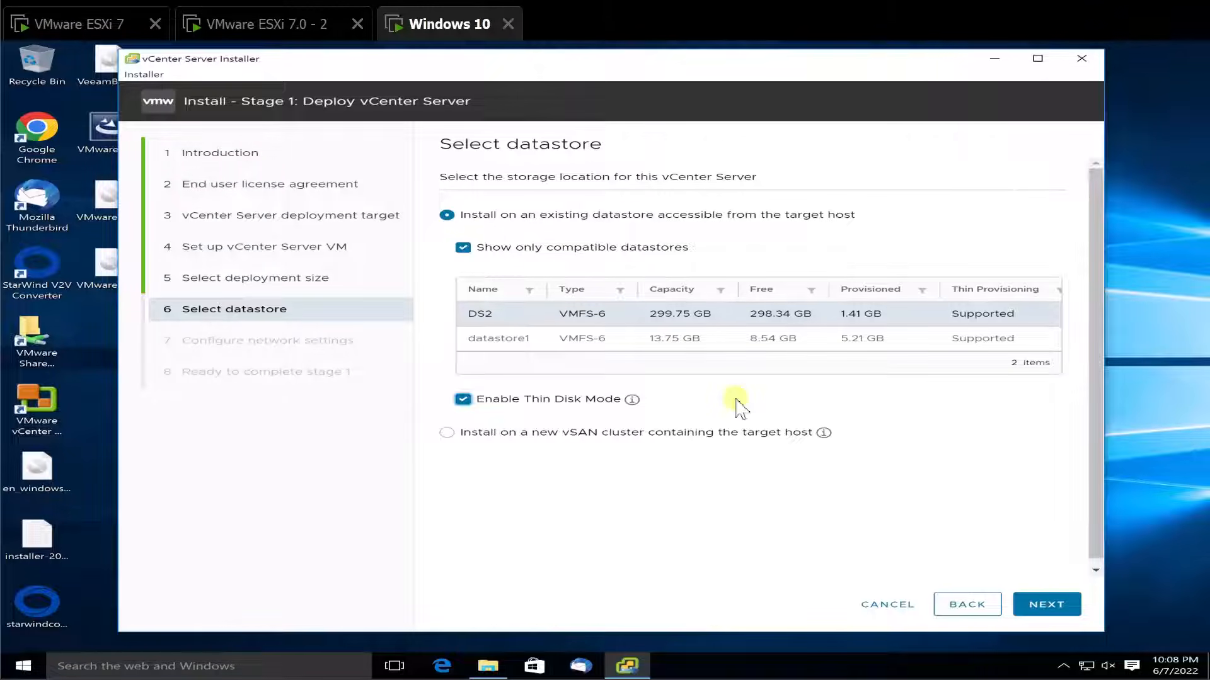
{"action": "left_click", "coordinate": [1046, 604]}
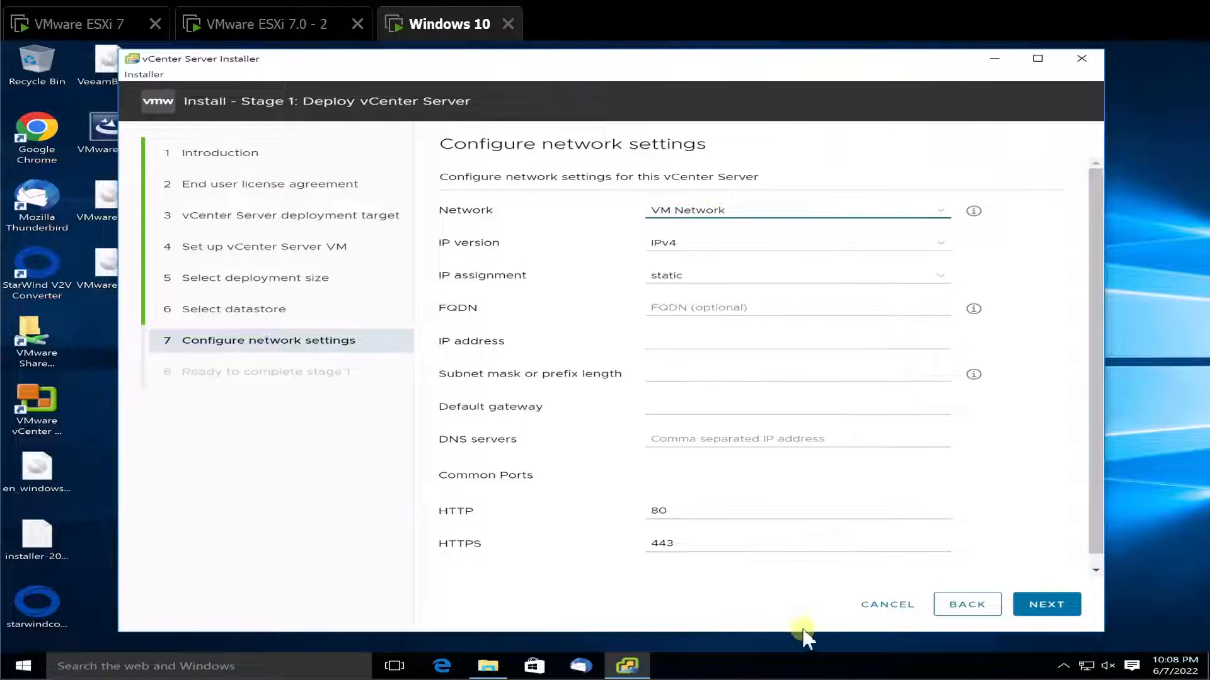
Select VM Network as the vCenter Server's network and make the IP address ready for entry.
{"action": "left_click", "coordinate": [791, 225]}
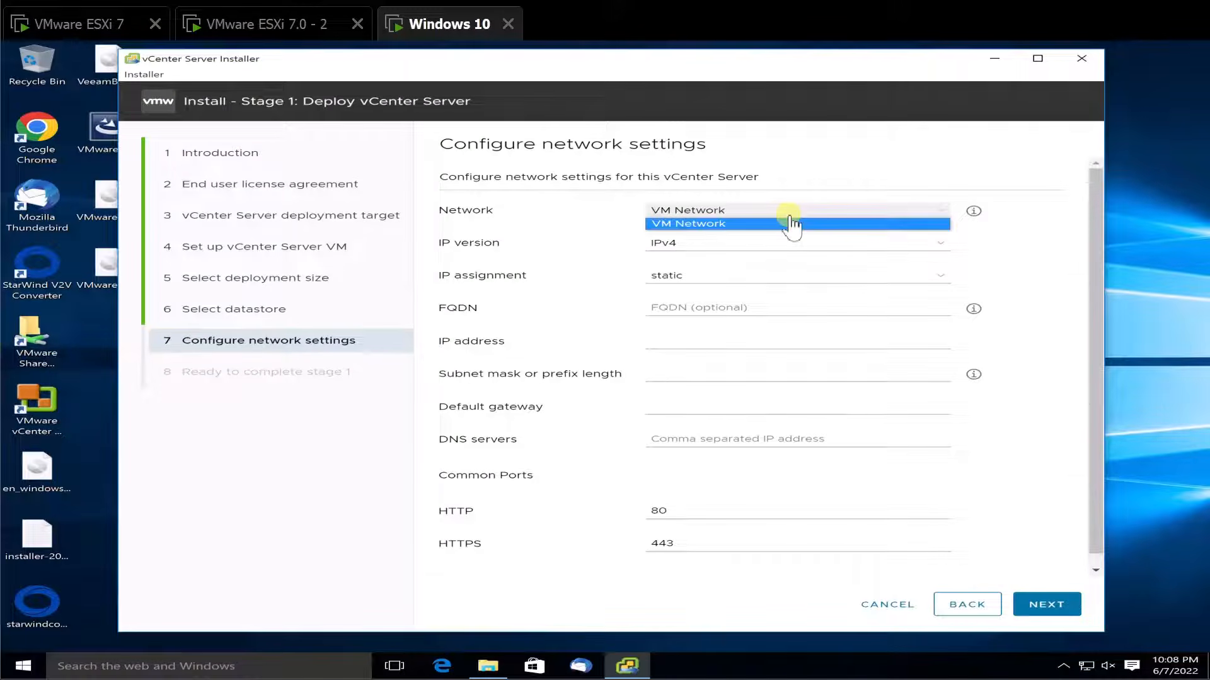
{"action": "left_click", "coordinate": [791, 225]}
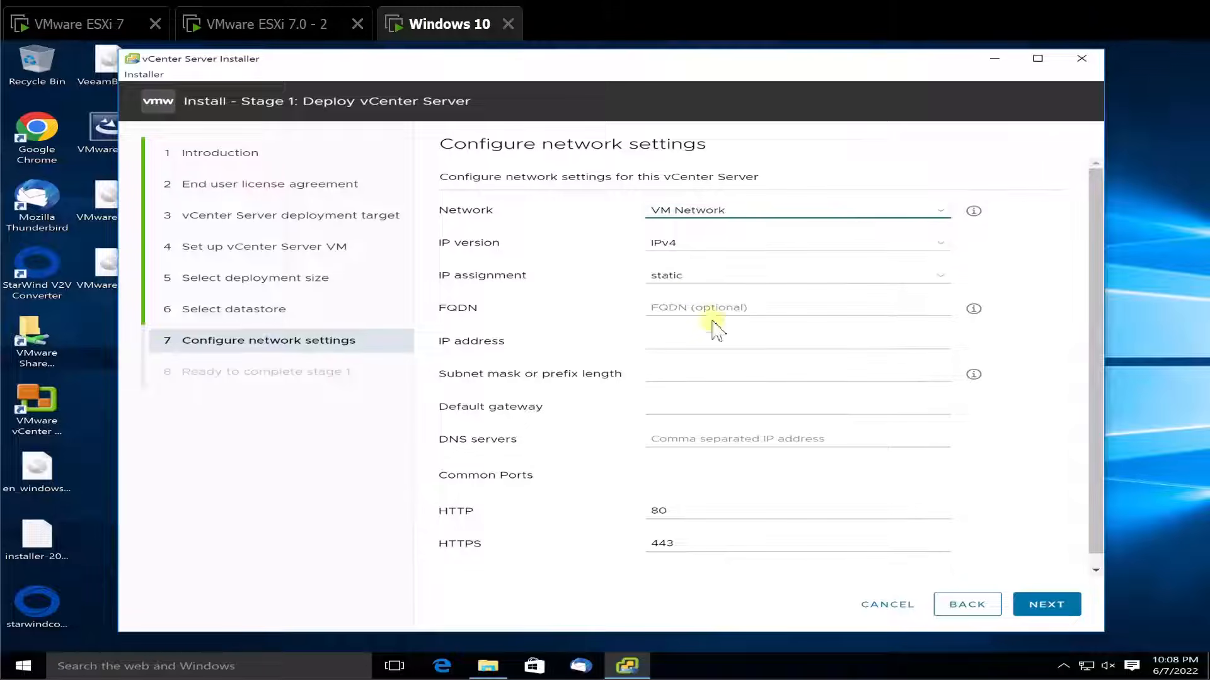
{"action": "left_click", "coordinate": [683, 307]}
{"action": "left_click", "coordinate": [659, 348]}
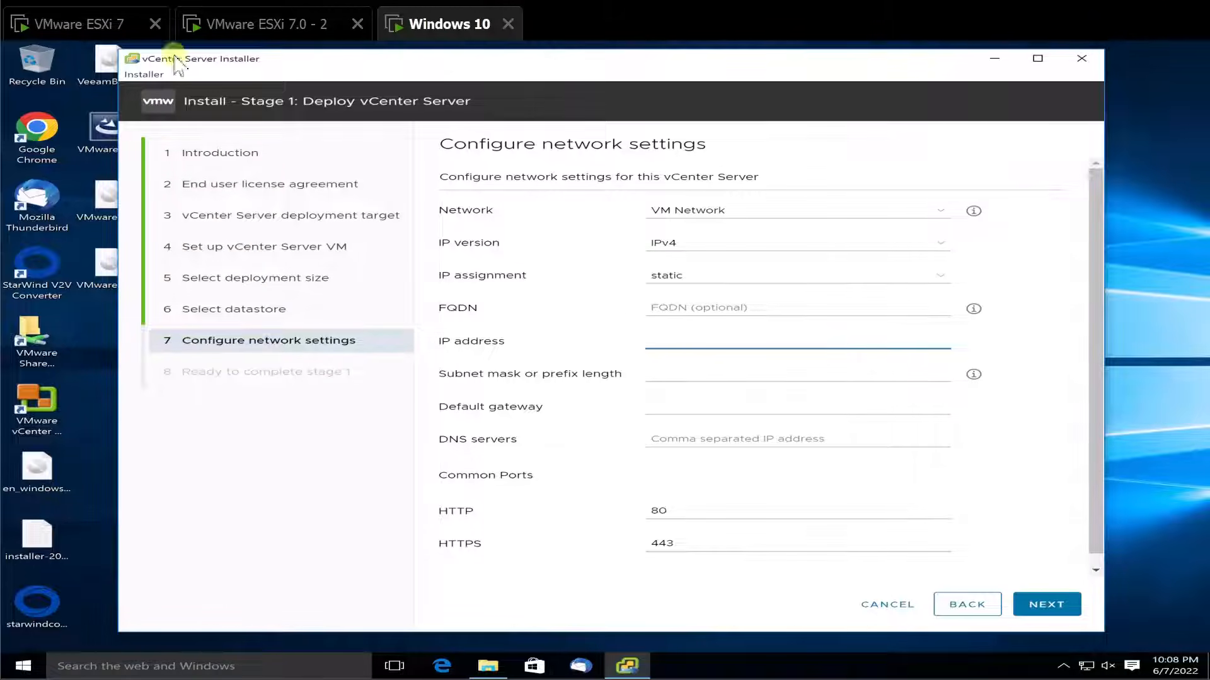
Examine the custom virtual networks available to the VMware ESXi 7 machine's network adapter, close its settings and return to Windows 10.
{"action": "left_click", "coordinate": [69, 23]}
{"action": "right_click", "coordinate": [70, 21]}
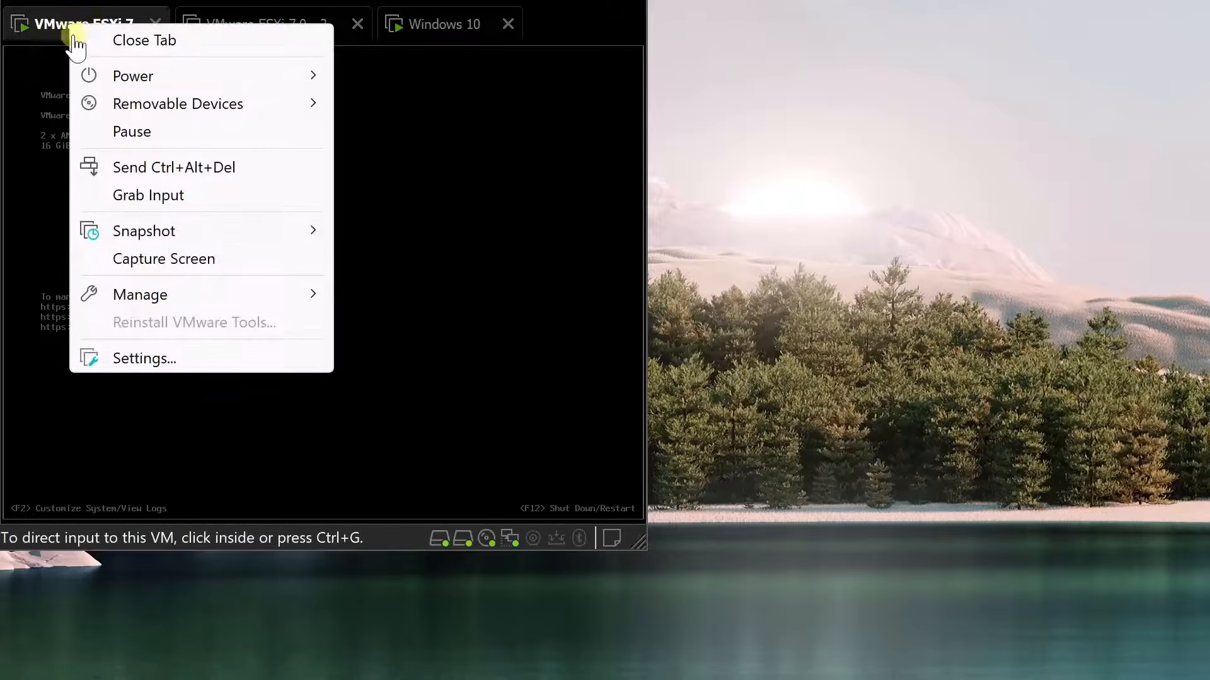
{"action": "left_click", "coordinate": [140, 358]}
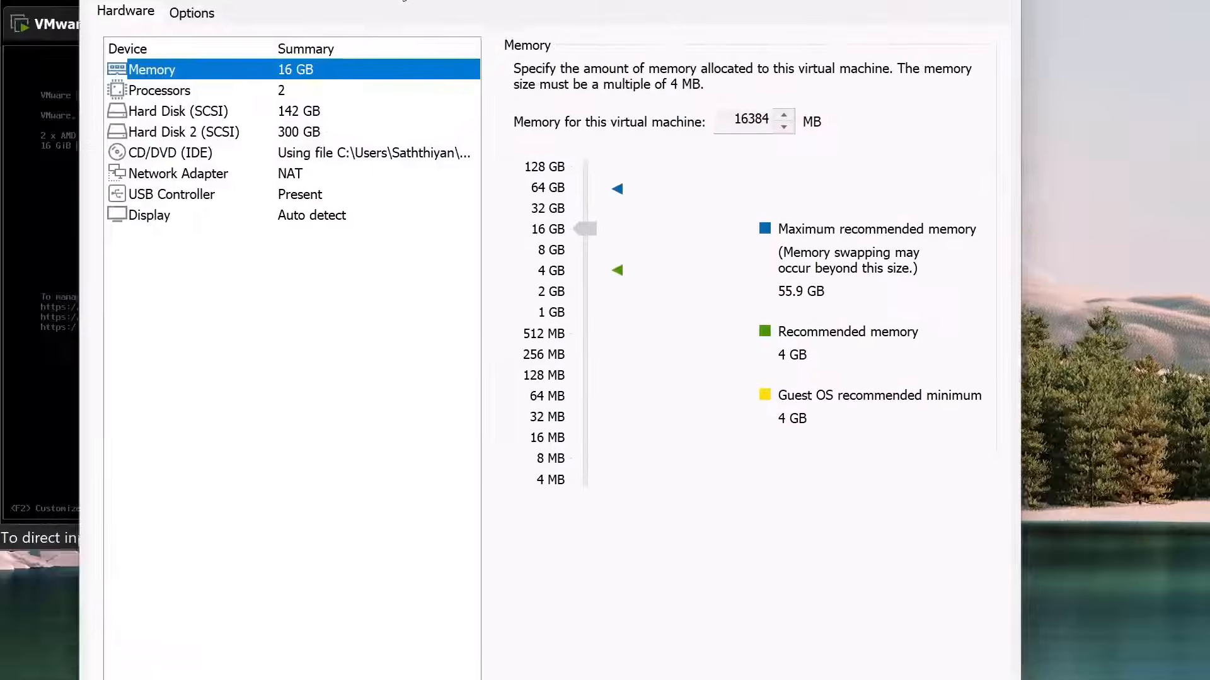
{"action": "left_click", "coordinate": [70, 6]}
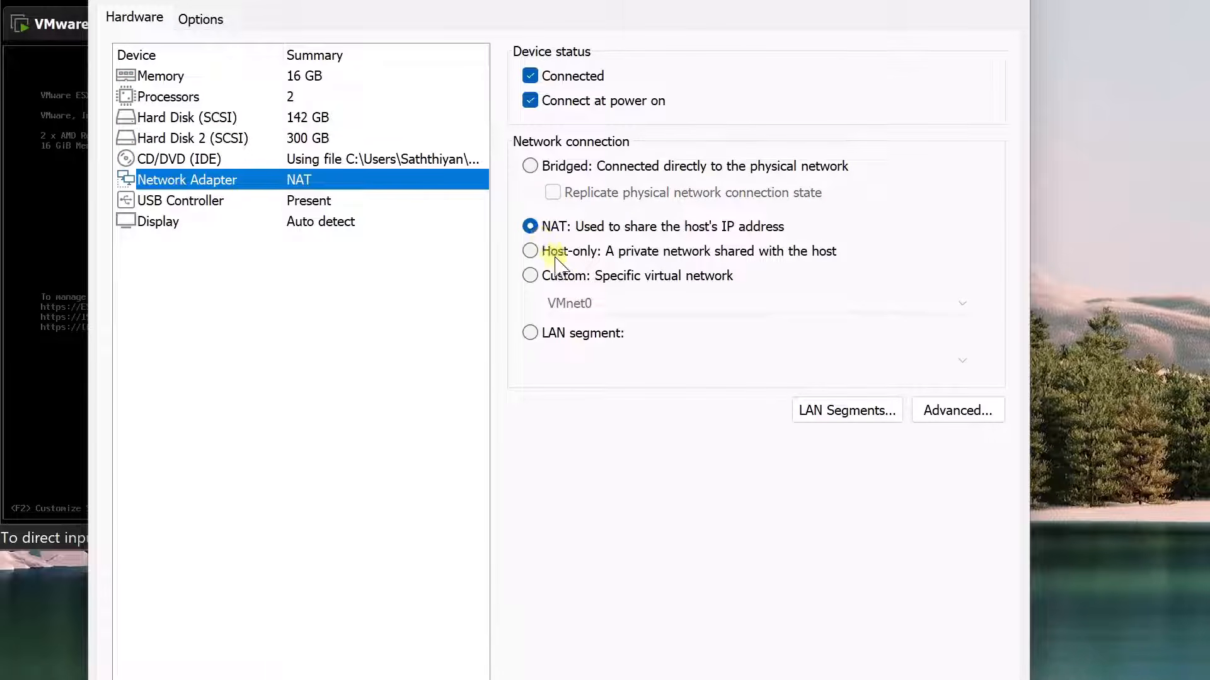
{"action": "left_click", "coordinate": [565, 277]}
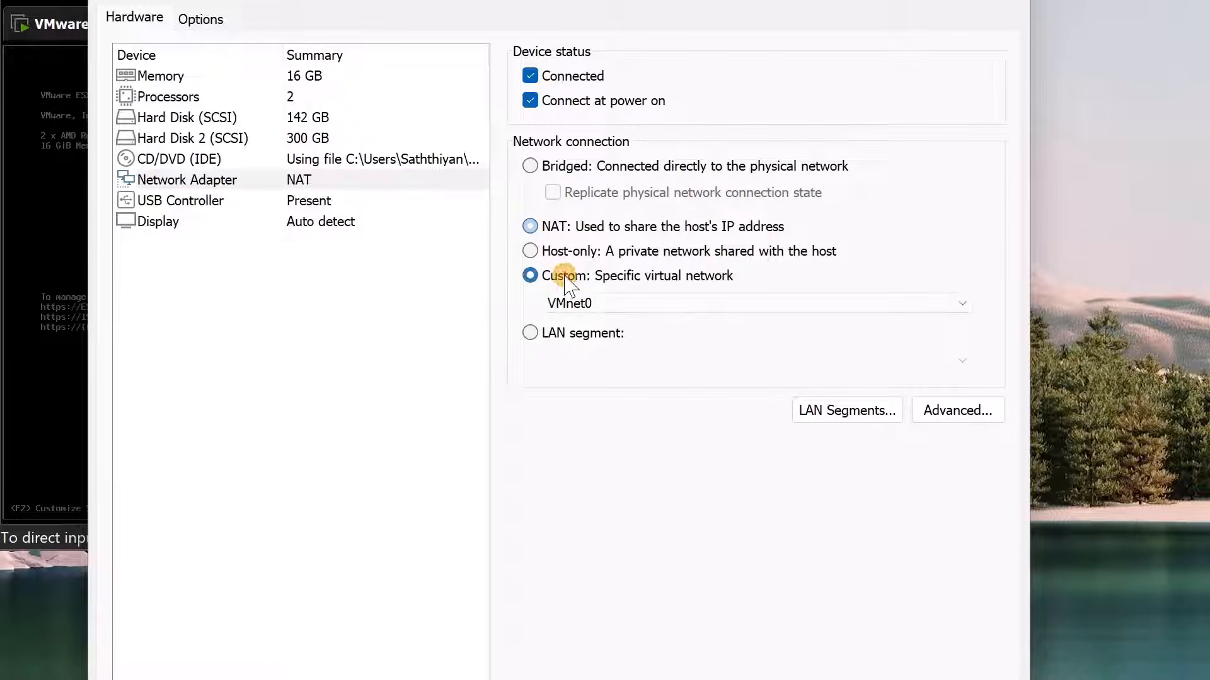
{"action": "left_click", "coordinate": [605, 303]}
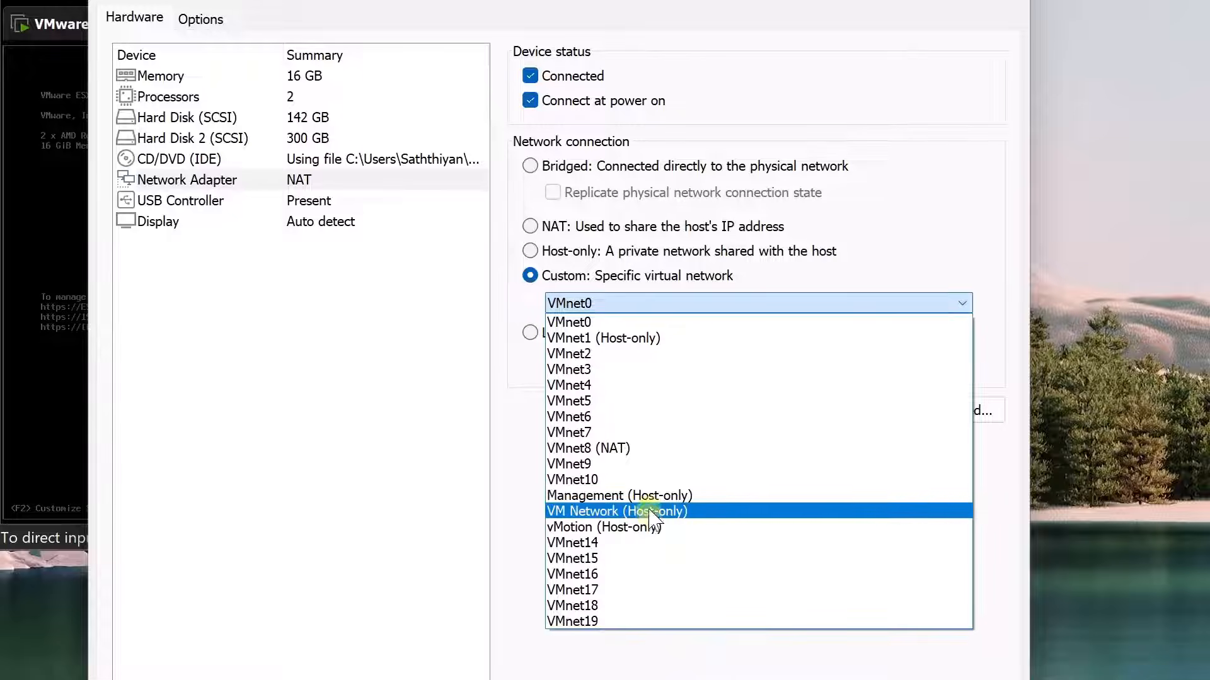
{"action": "left_click", "coordinate": [695, 652]}
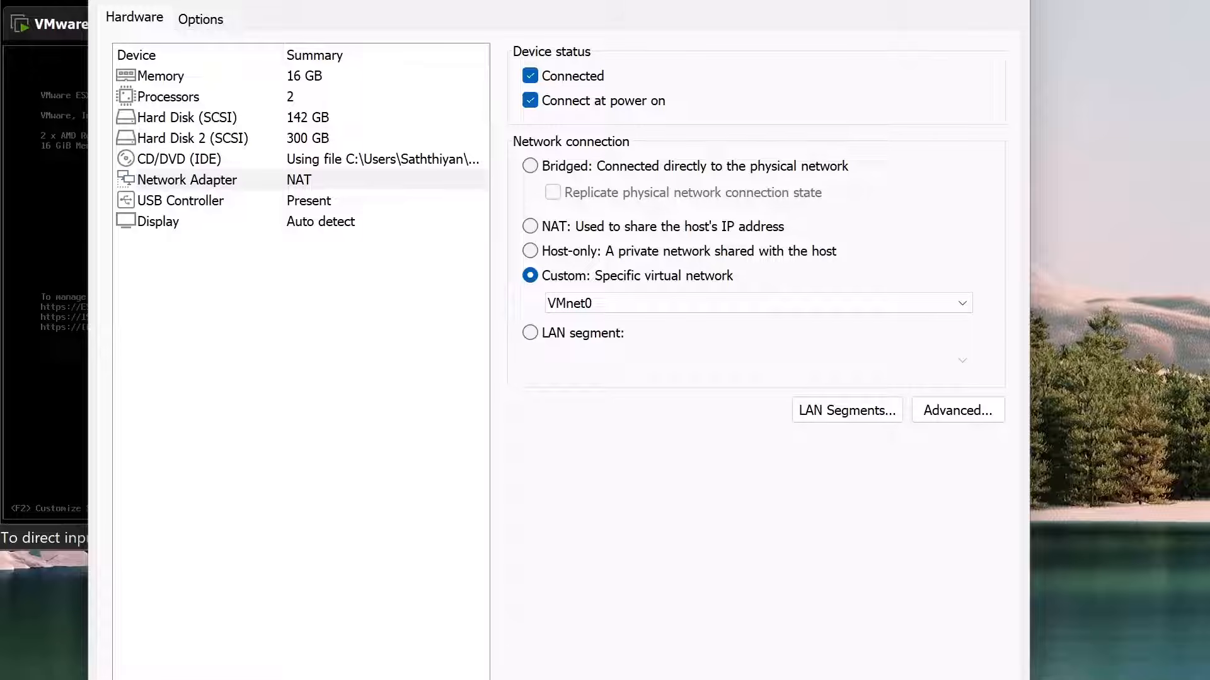
{"action": "key", "text": "Return"}
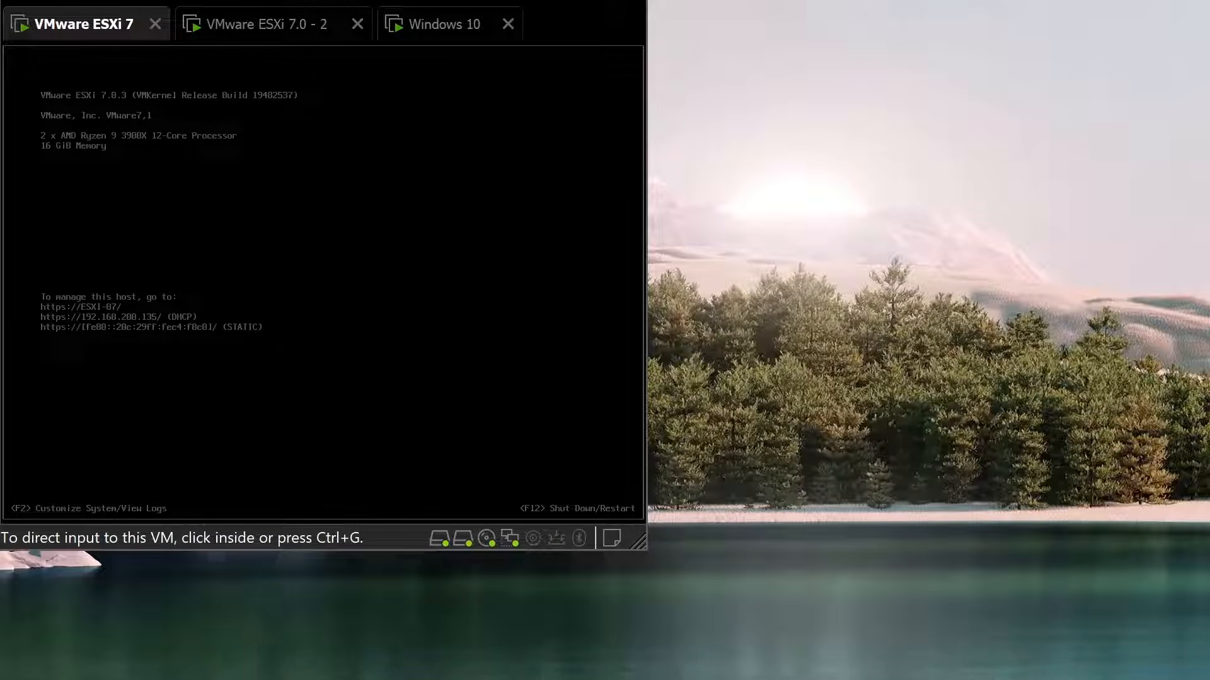
{"action": "left_click", "coordinate": [407, 25]}
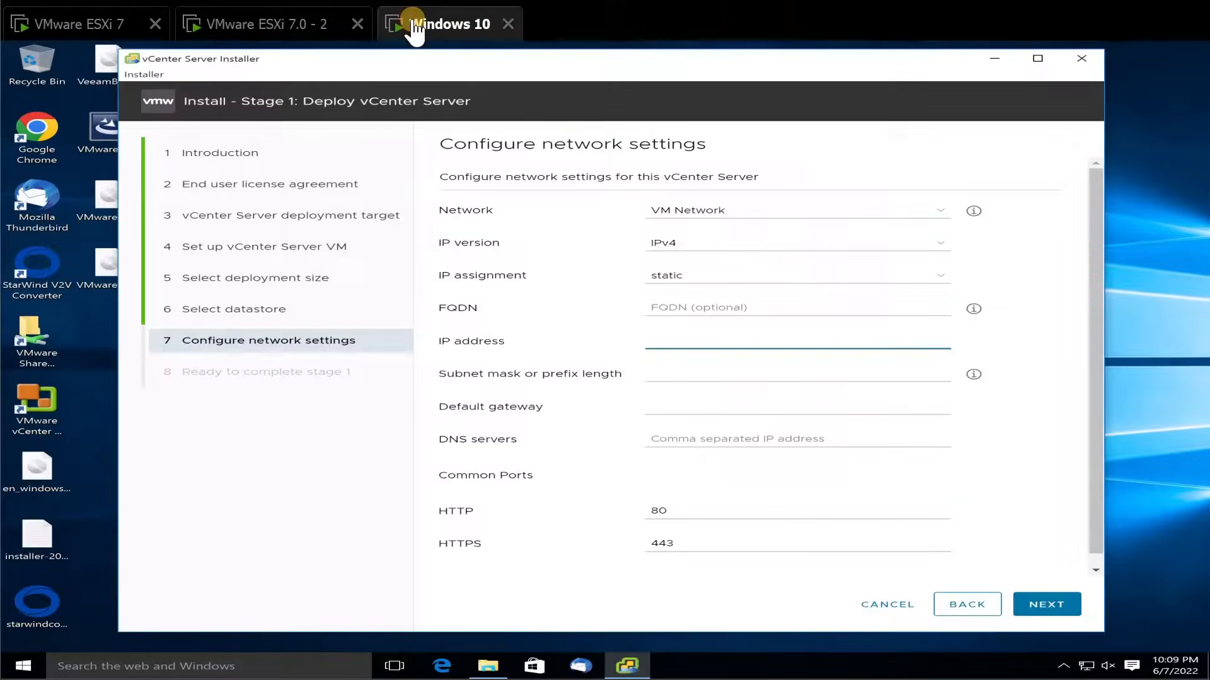
Set the vCenter Server's IP address to 192.168.200.200 and its subnet mask to 255.255.255.0.
{"action": "left_click", "coordinate": [695, 218]}
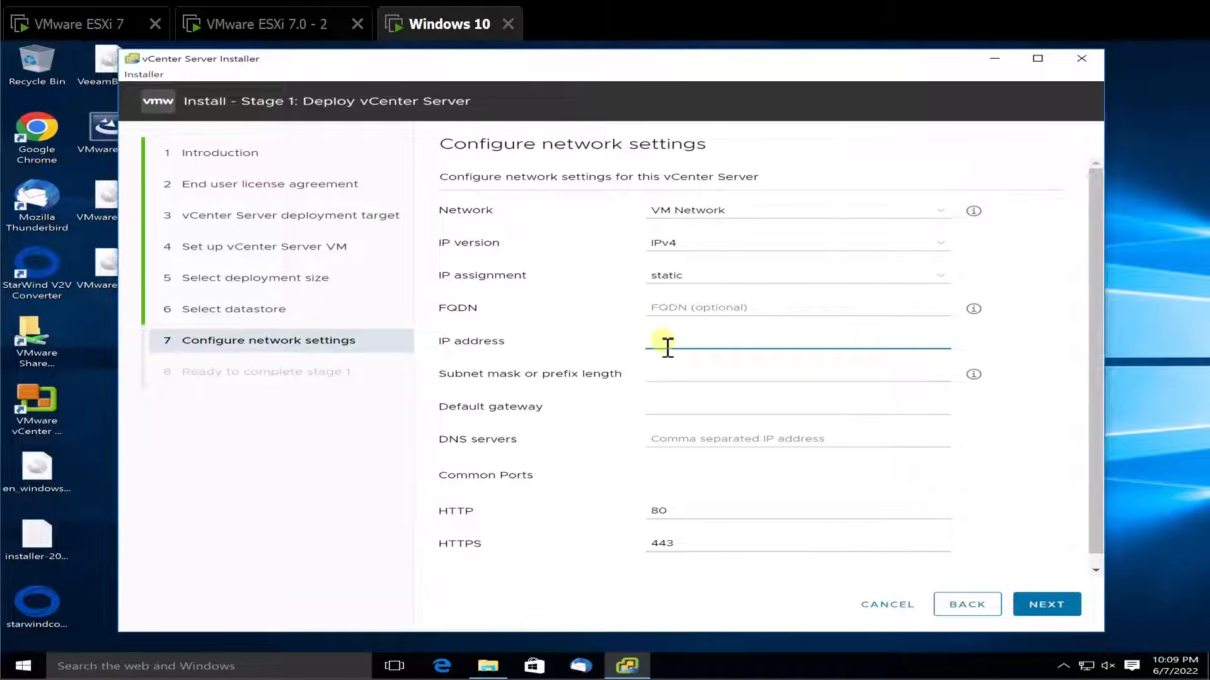
{"action": "type", "text": "19"}
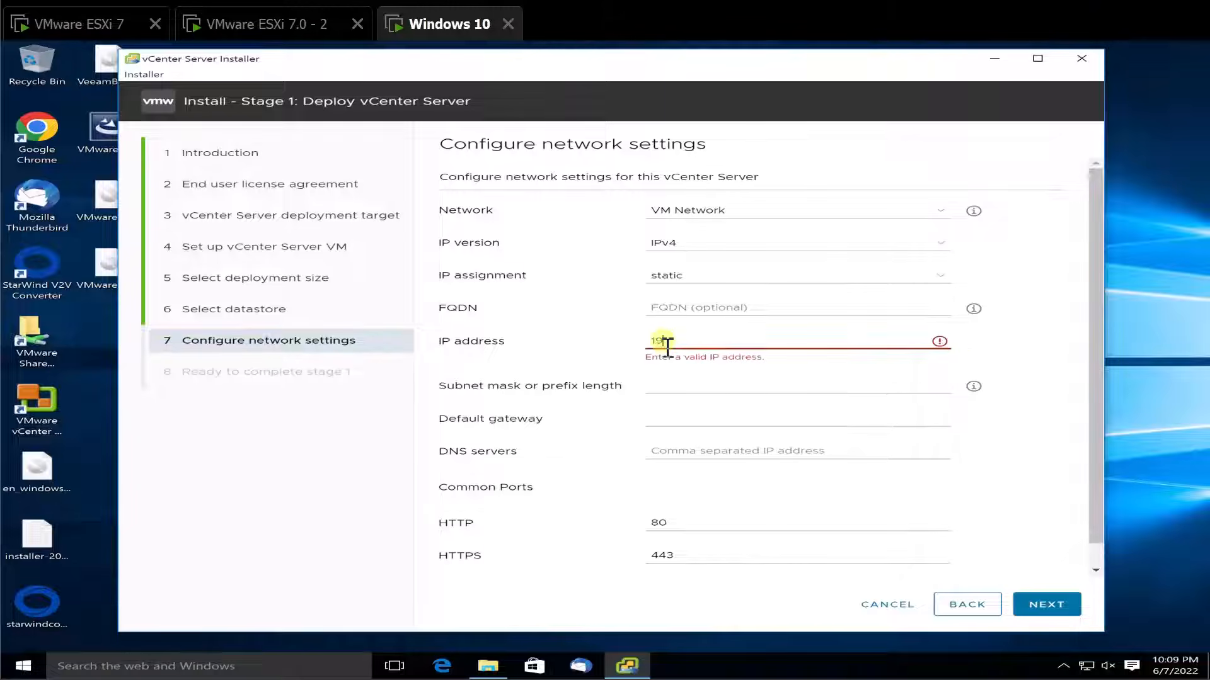
{"action": "type", "text": "2.168.200.200"}
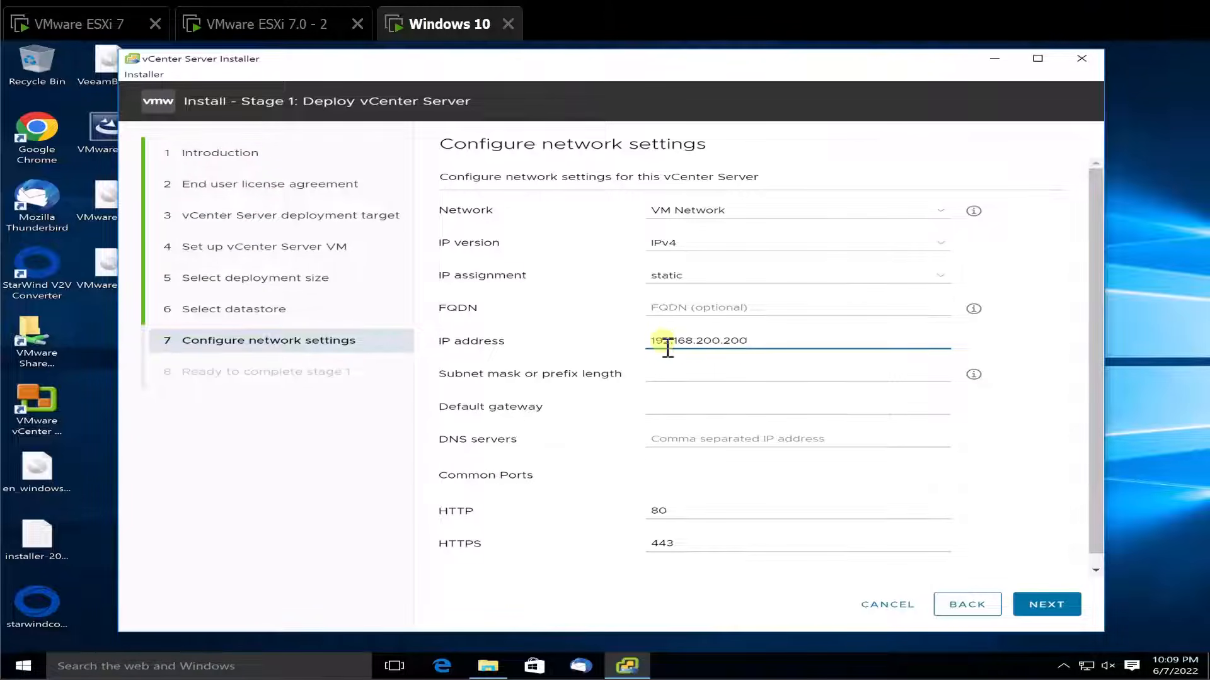
{"action": "left_click", "coordinate": [671, 376]}
{"action": "type", "text": "2"}
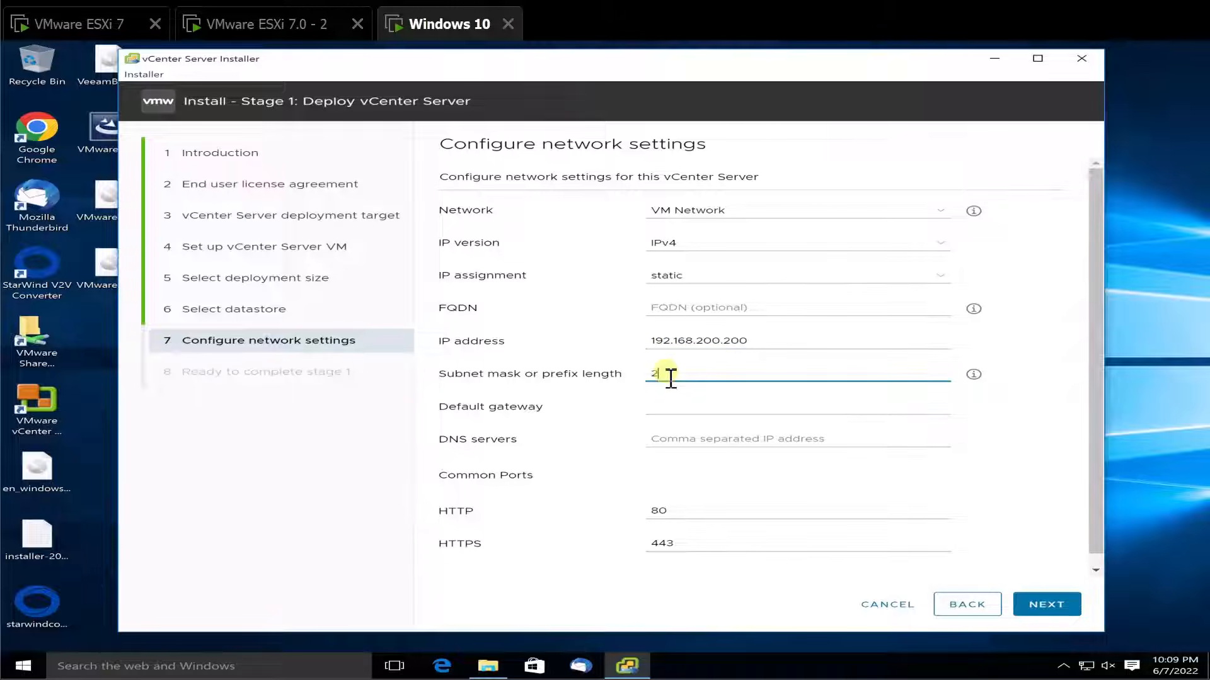
{"action": "type", "text": "55.255.255"}
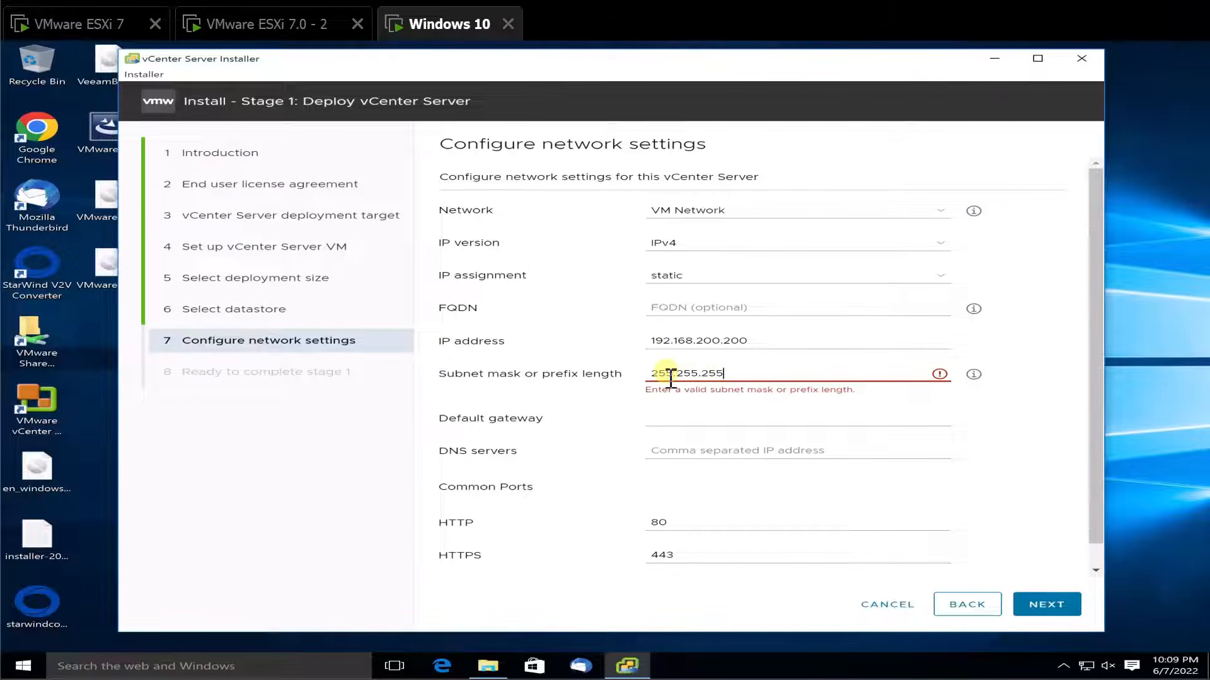
{"action": "type", "text": ".0"}
{"action": "key", "text": "Tab"}
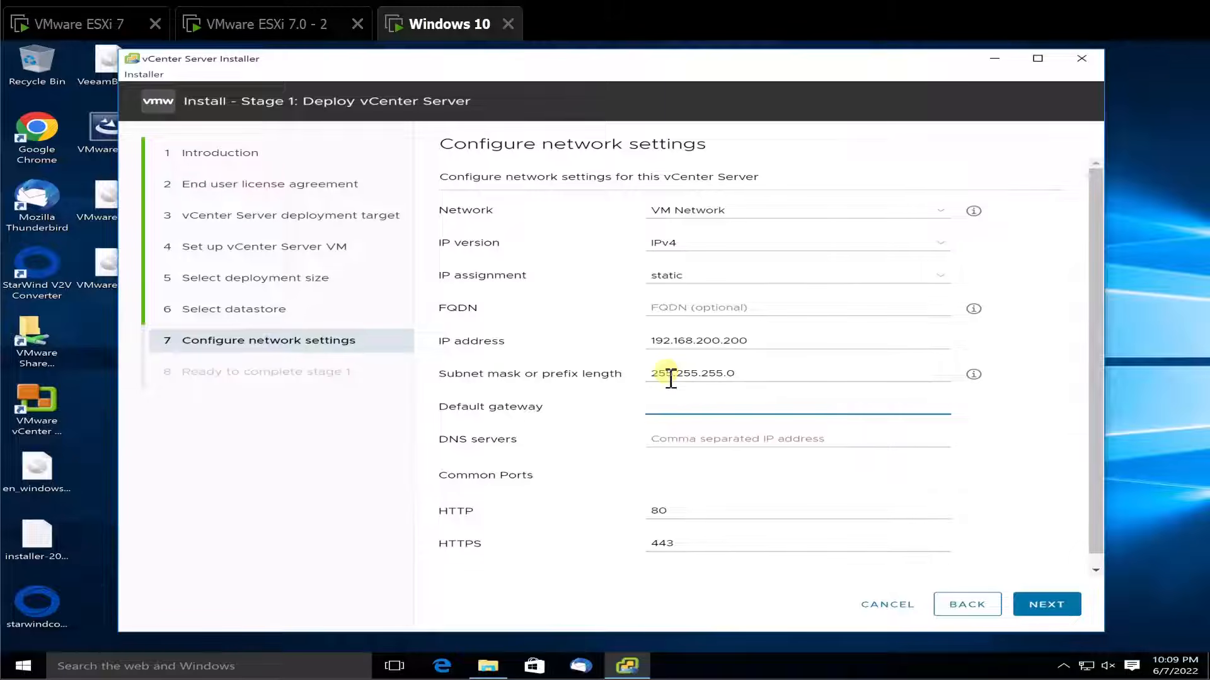
Set both the default gateway and the DNS server to 192.168.200.2.
{"action": "type", "text": "192.168.200.2"}
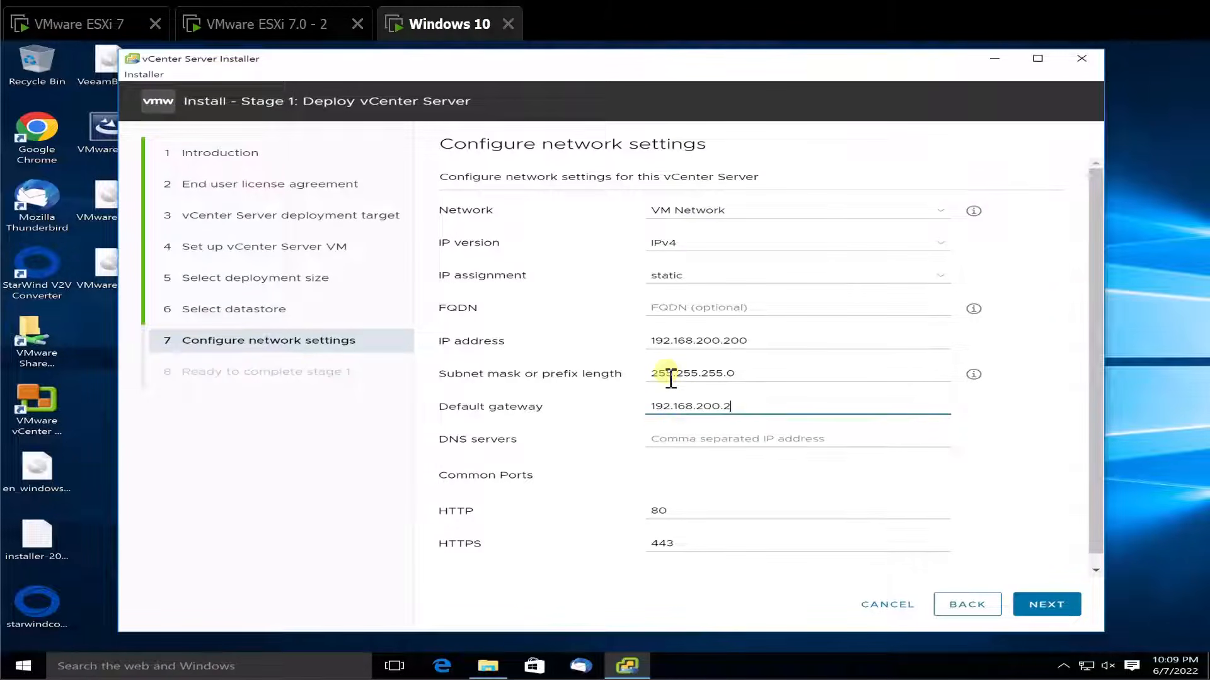
{"action": "key", "text": "Tab"}
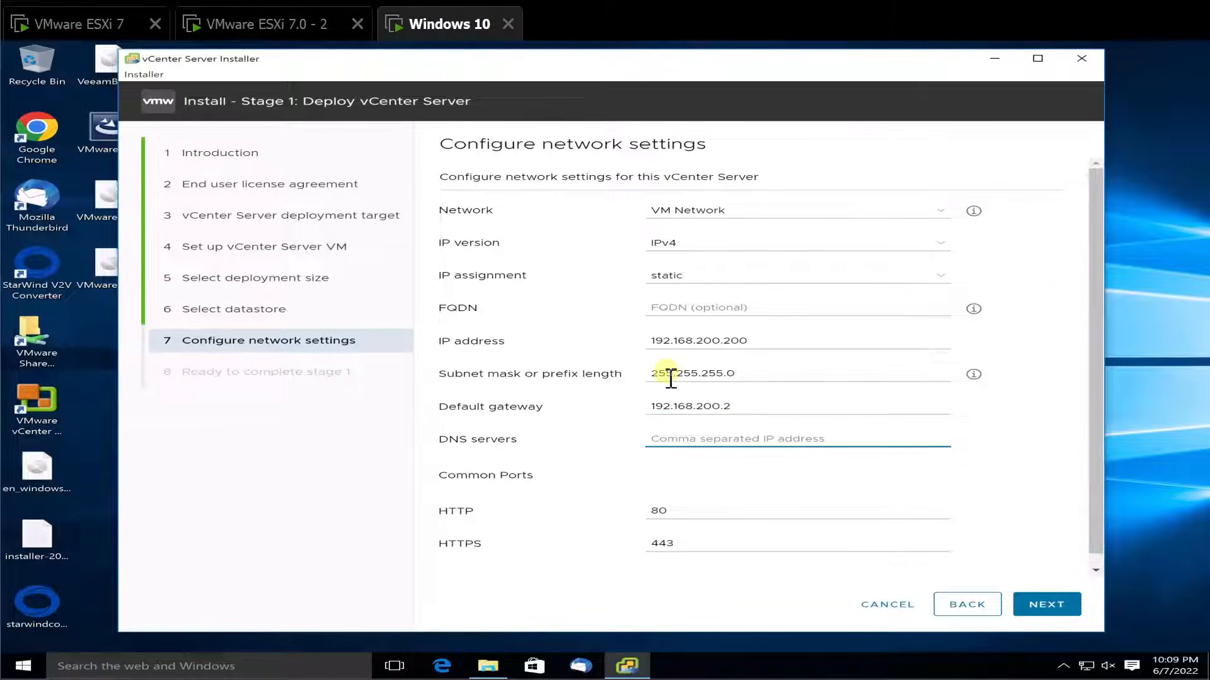
{"action": "type", "text": "192.168."}
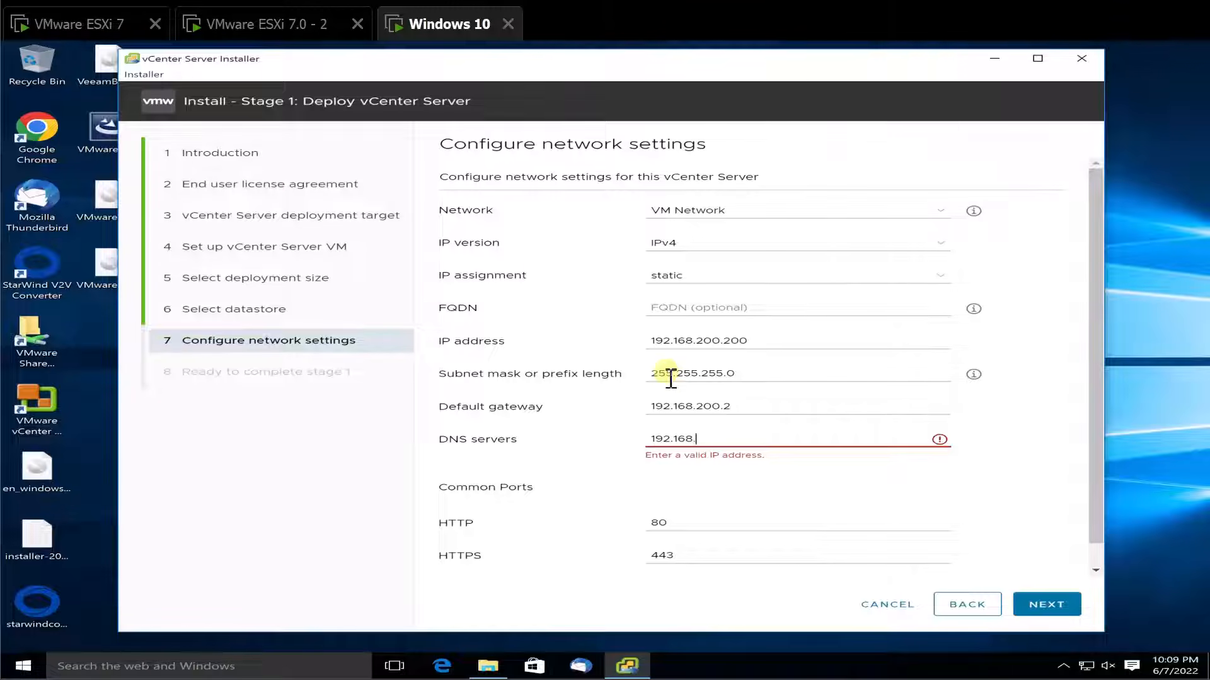
{"action": "type", "text": "200.2"}
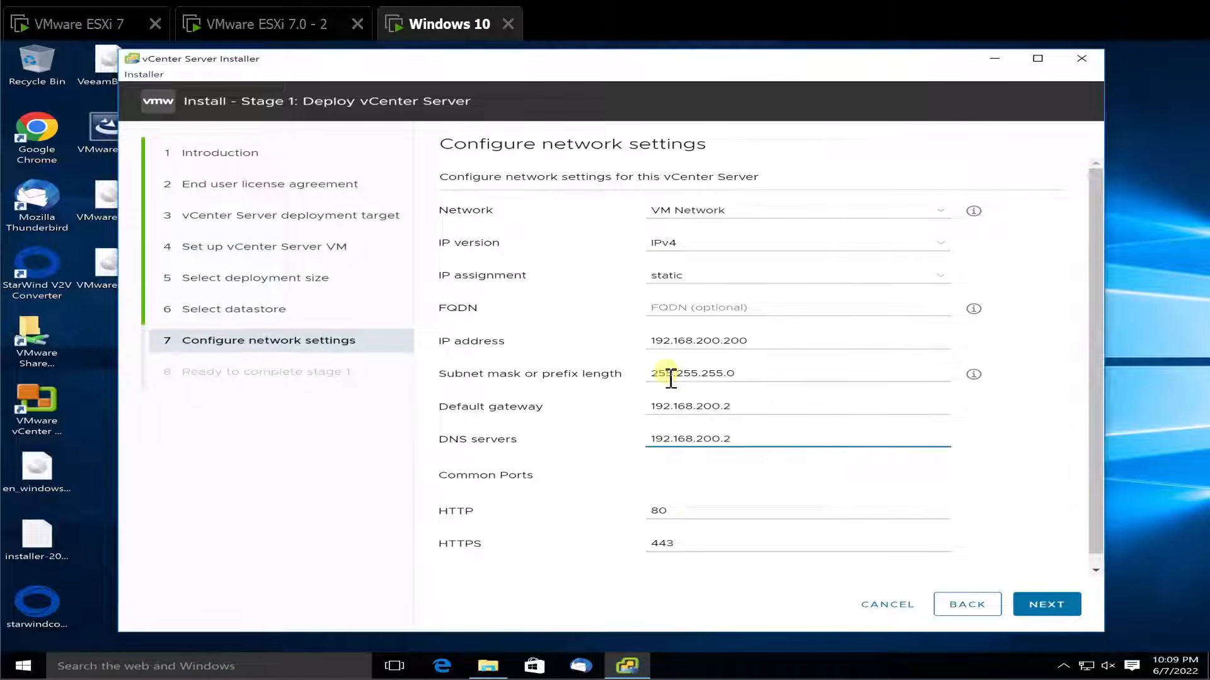
Accept the network settings, run the stage 1 deployment and continue to stage 2 once it completes.
{"action": "left_click", "coordinate": [1046, 604]}
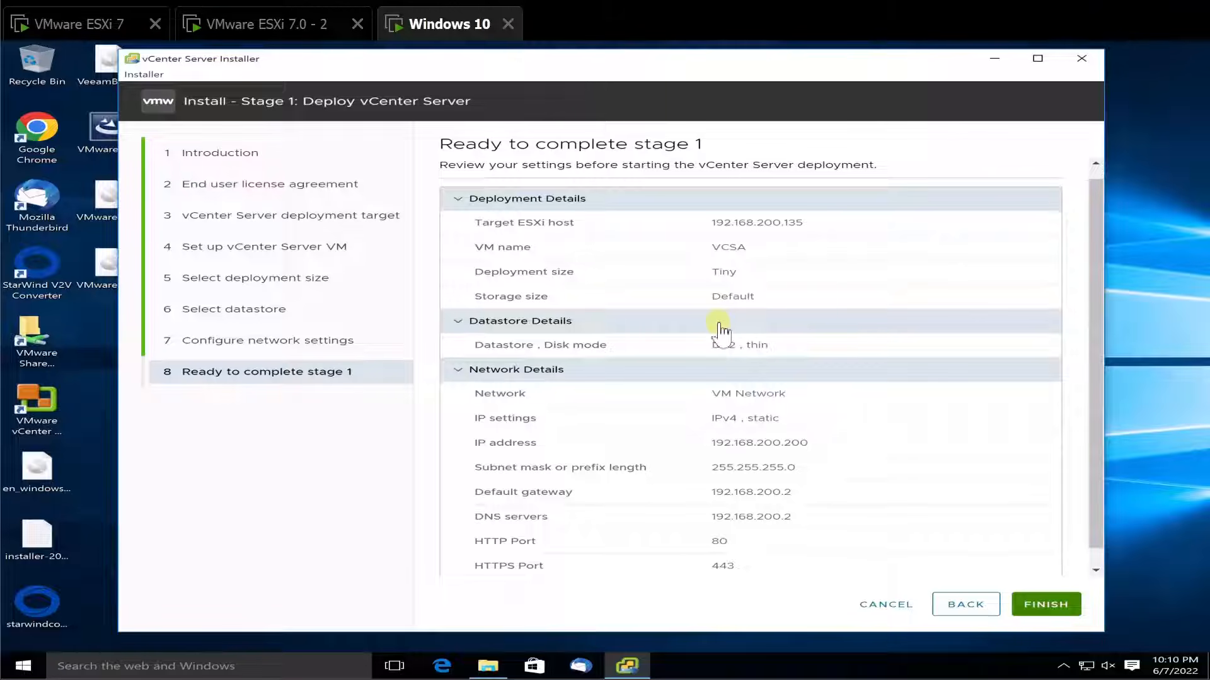
{"action": "left_click", "coordinate": [1043, 606]}
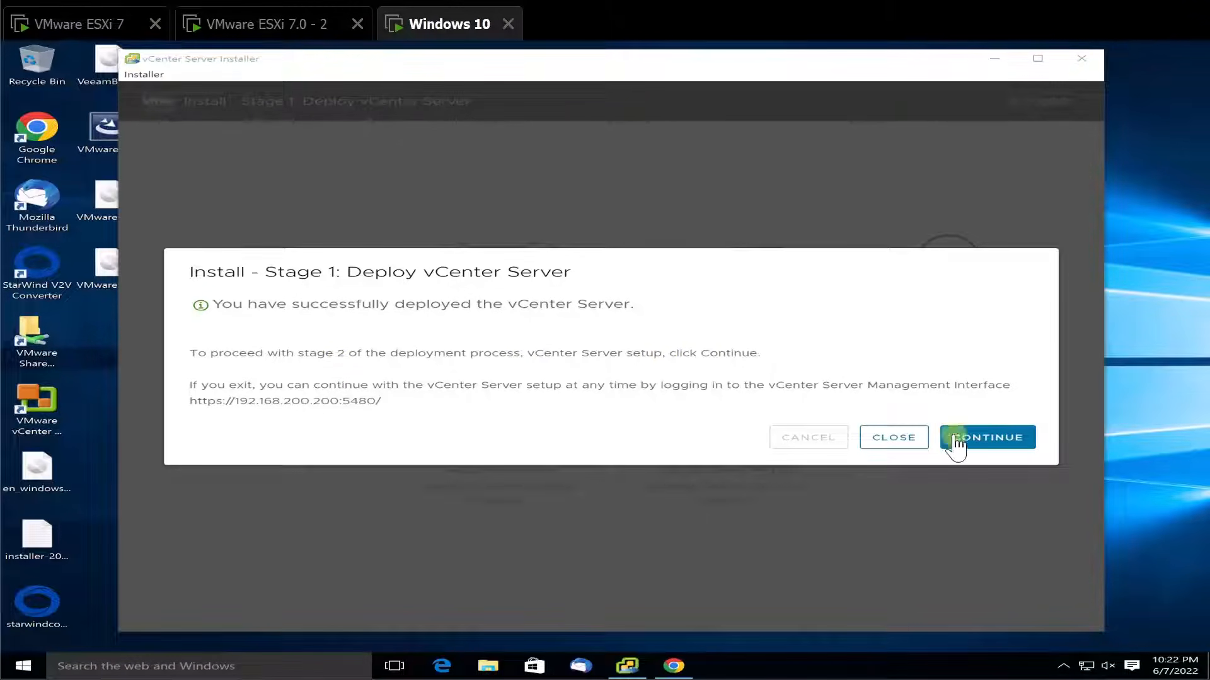
{"action": "left_click", "coordinate": [976, 444]}
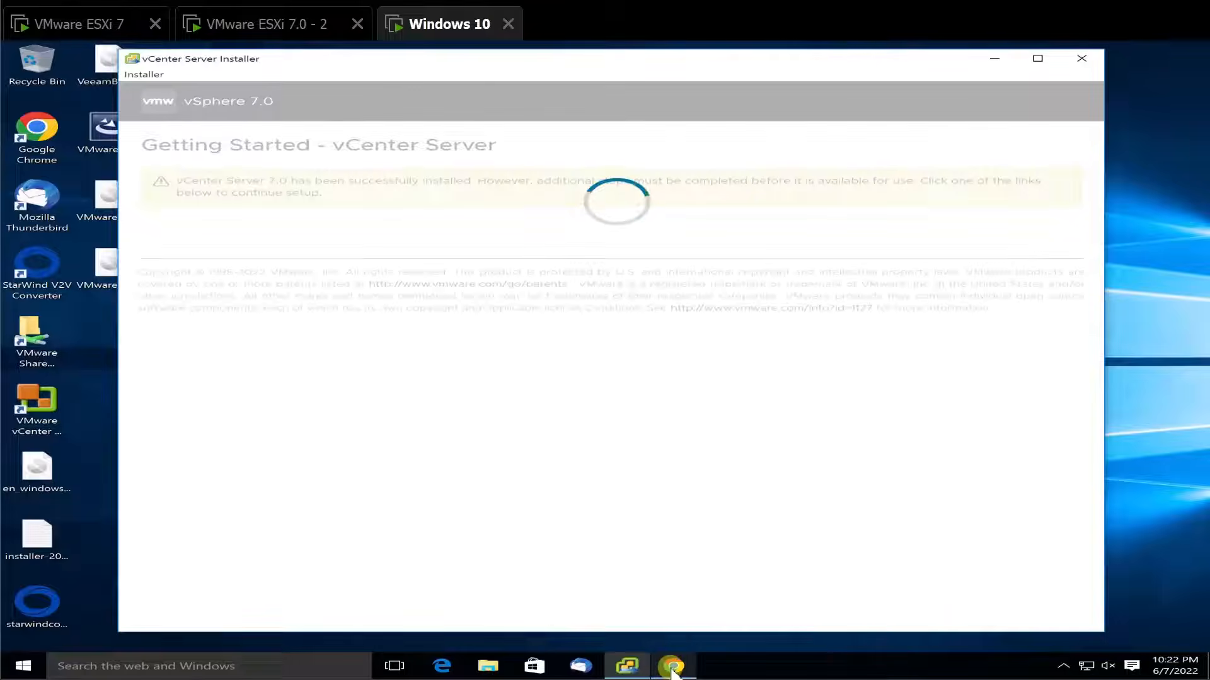
Check the VCSA machine and its recent task completion times in the refreshed ESXi web client, then return to the installer.
{"action": "left_click", "coordinate": [671, 667]}
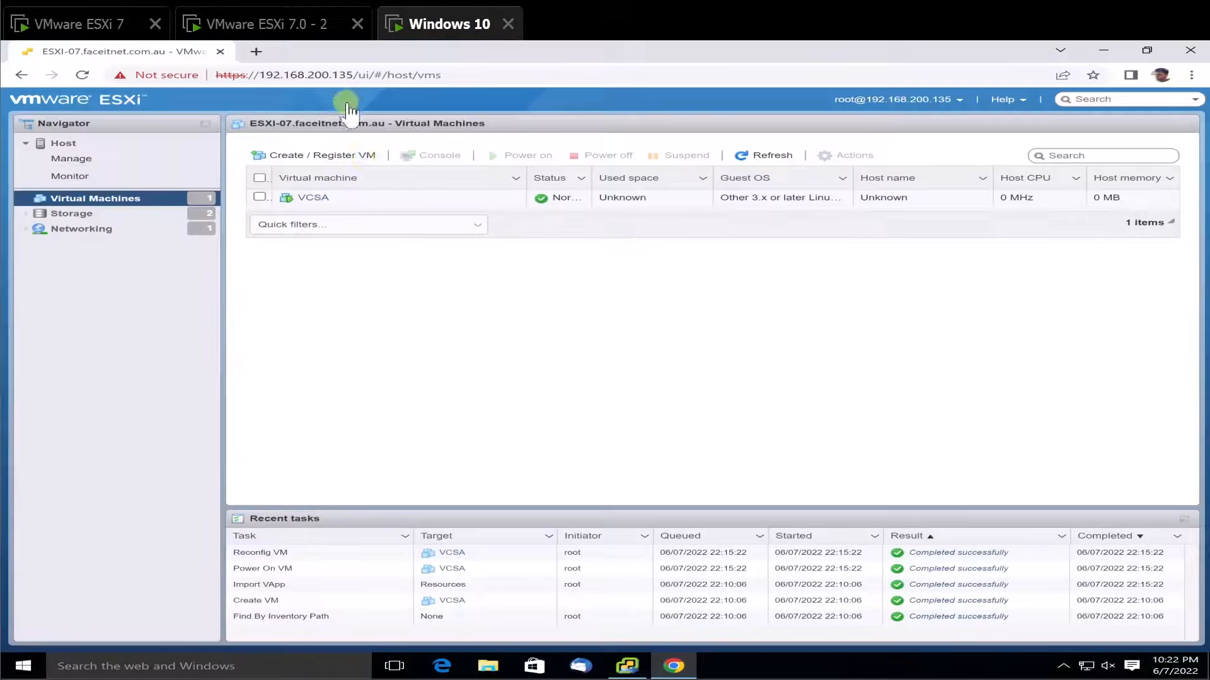
{"action": "left_click", "coordinate": [126, 31]}
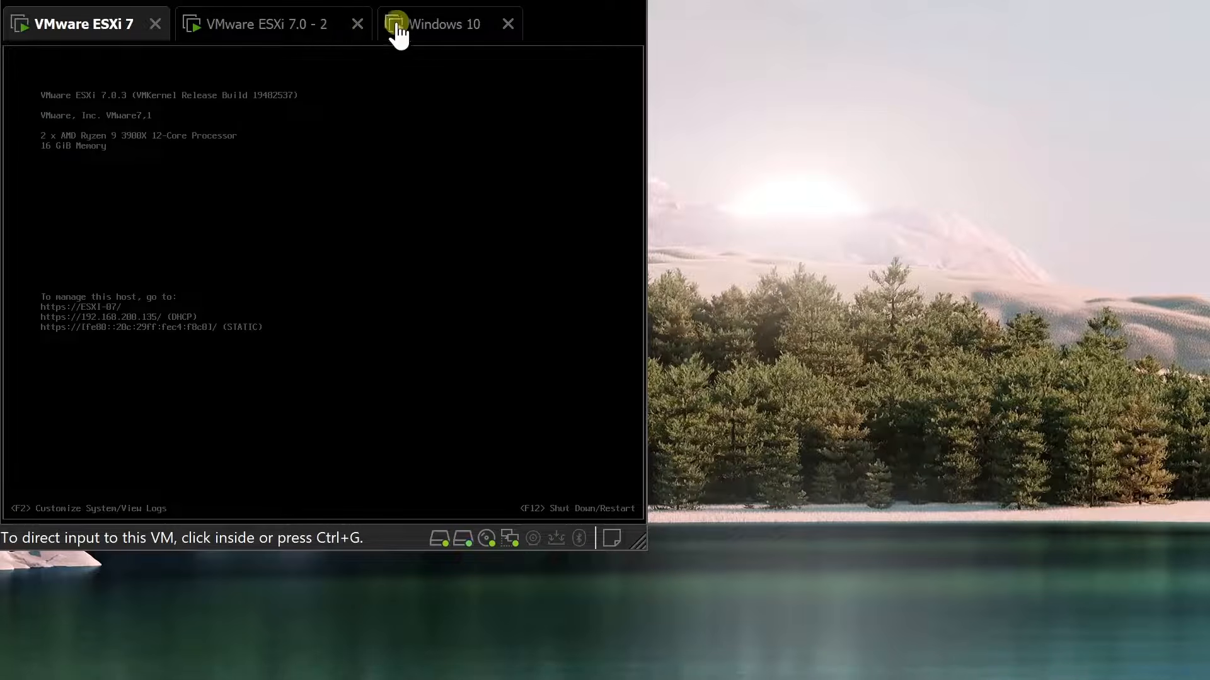
{"action": "left_click", "coordinate": [423, 25]}
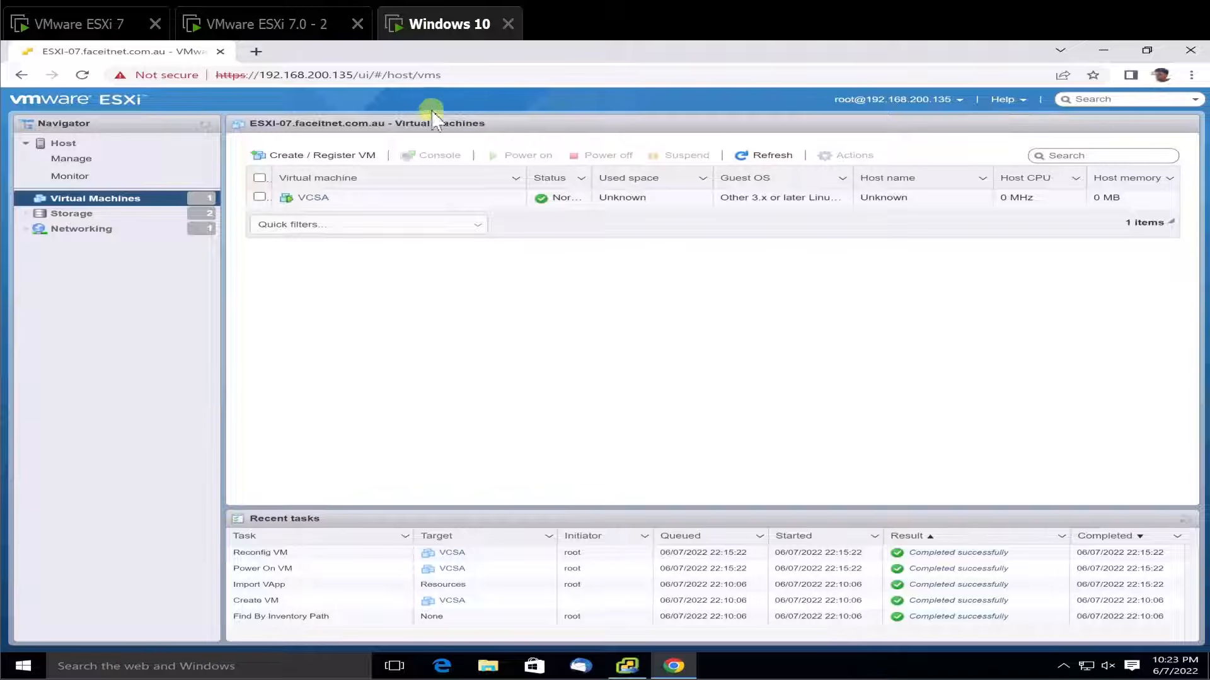
{"action": "left_click", "coordinate": [82, 74]}
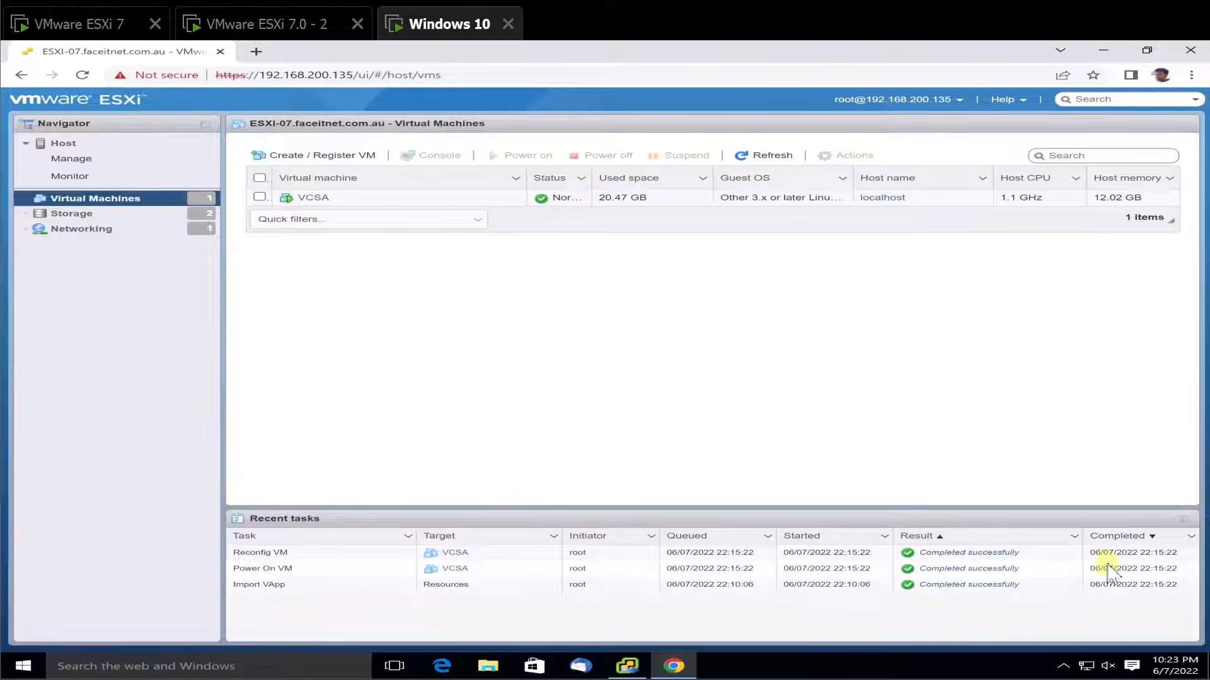
{"action": "left_click_drag", "start_coordinate": [1113, 552], "coordinate": [1167, 555]}
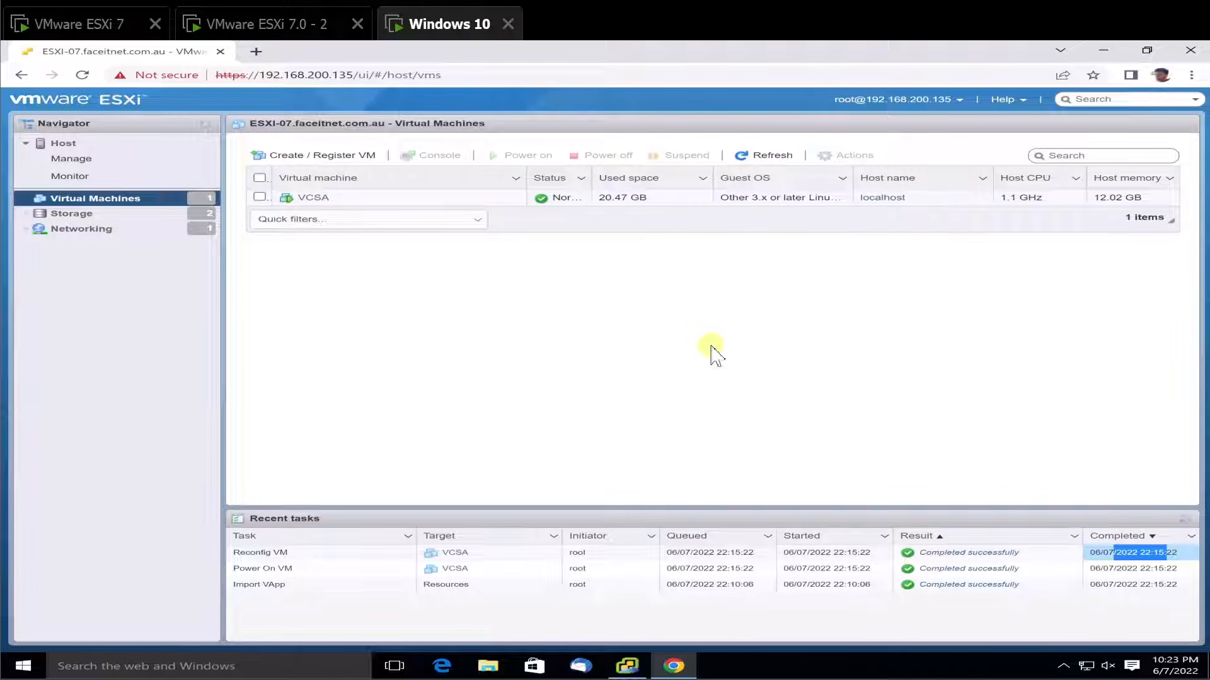
{"action": "left_click", "coordinate": [1104, 50]}
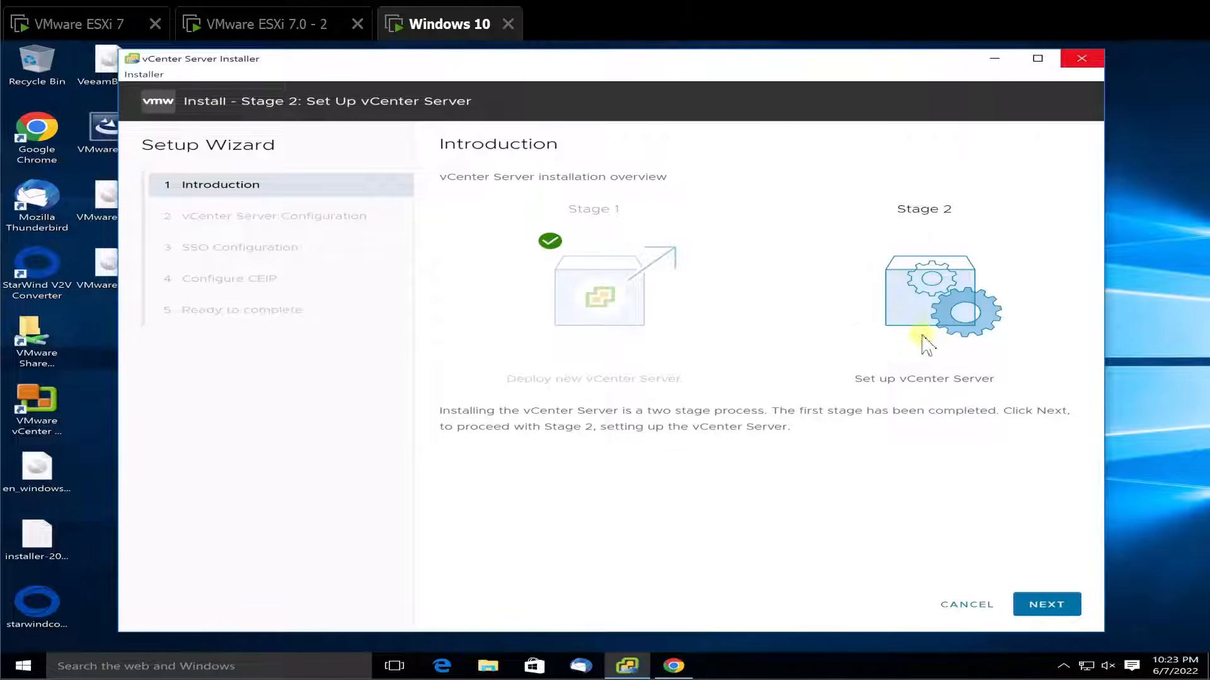
Begin the stage 2 setup, synchronize time with the ESXi host, enable SSH access and accept the configuration.
{"action": "left_click_drag", "start_coordinate": [854, 380], "coordinate": [968, 379]}
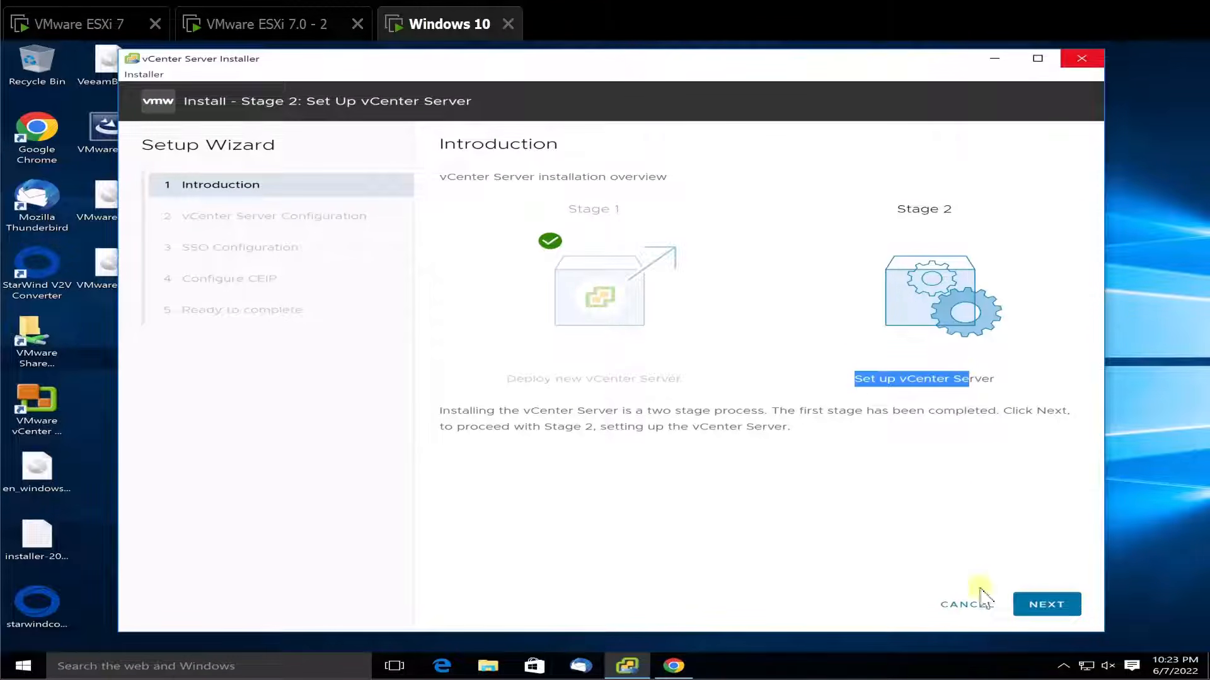
{"action": "left_click", "coordinate": [1034, 607]}
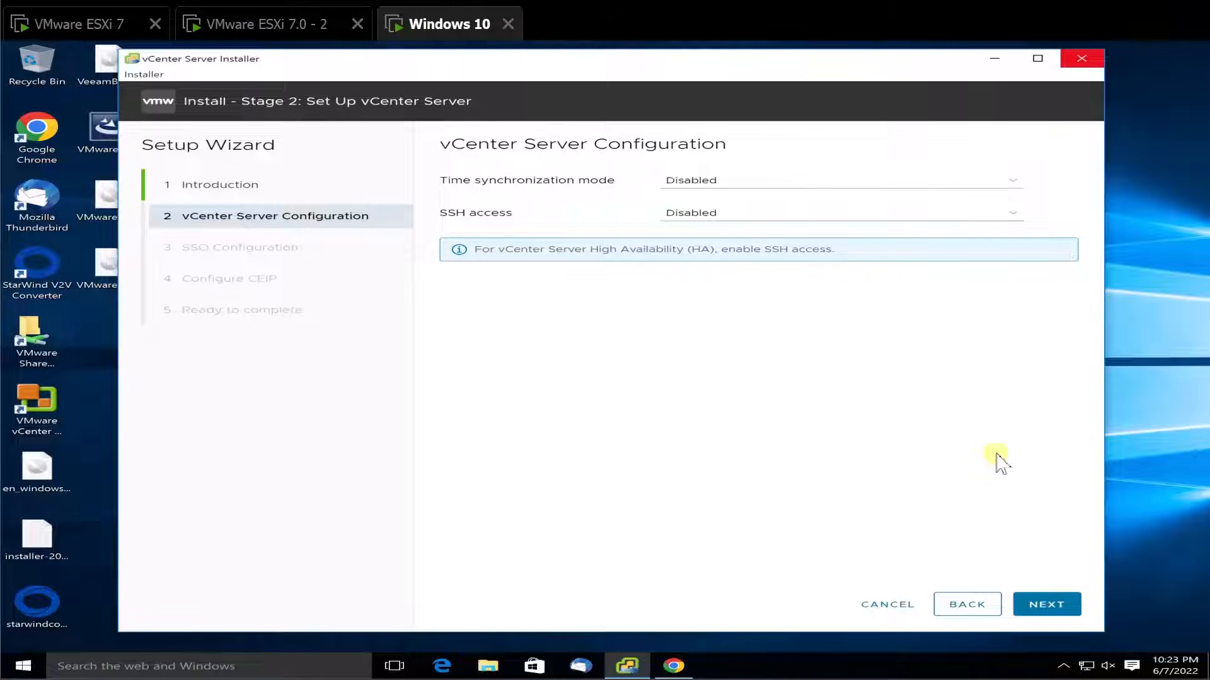
{"action": "left_click", "coordinate": [796, 183]}
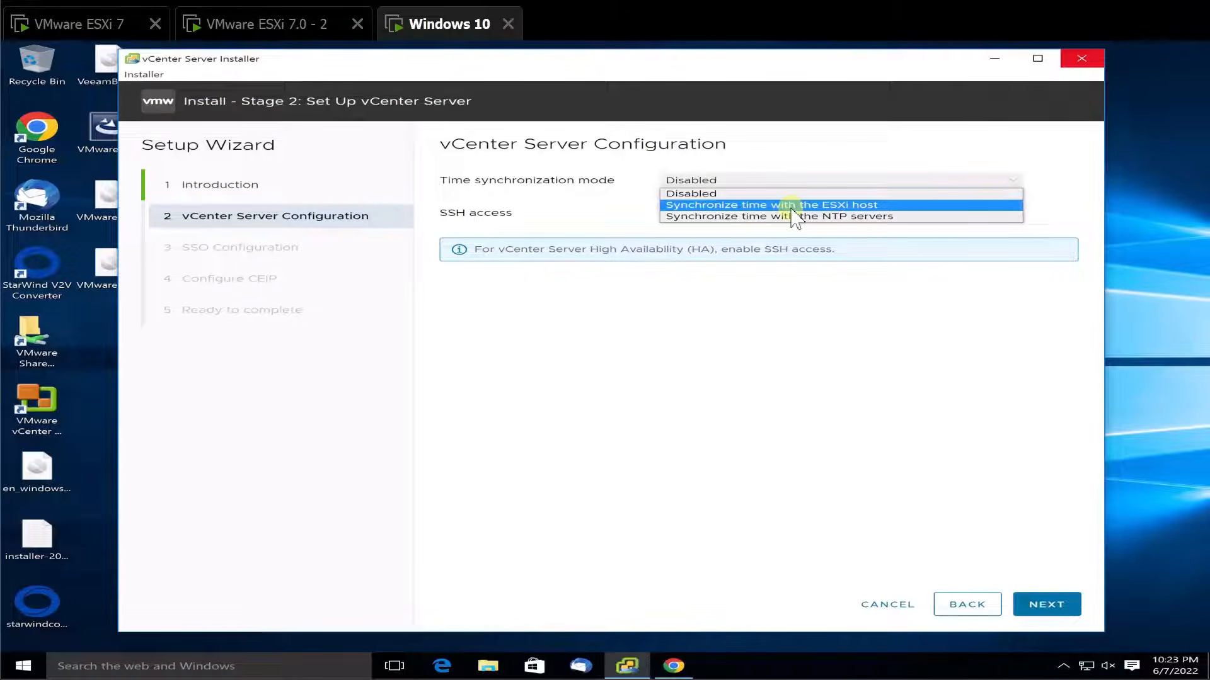
{"action": "left_click", "coordinate": [792, 207]}
{"action": "left_click", "coordinate": [791, 215]}
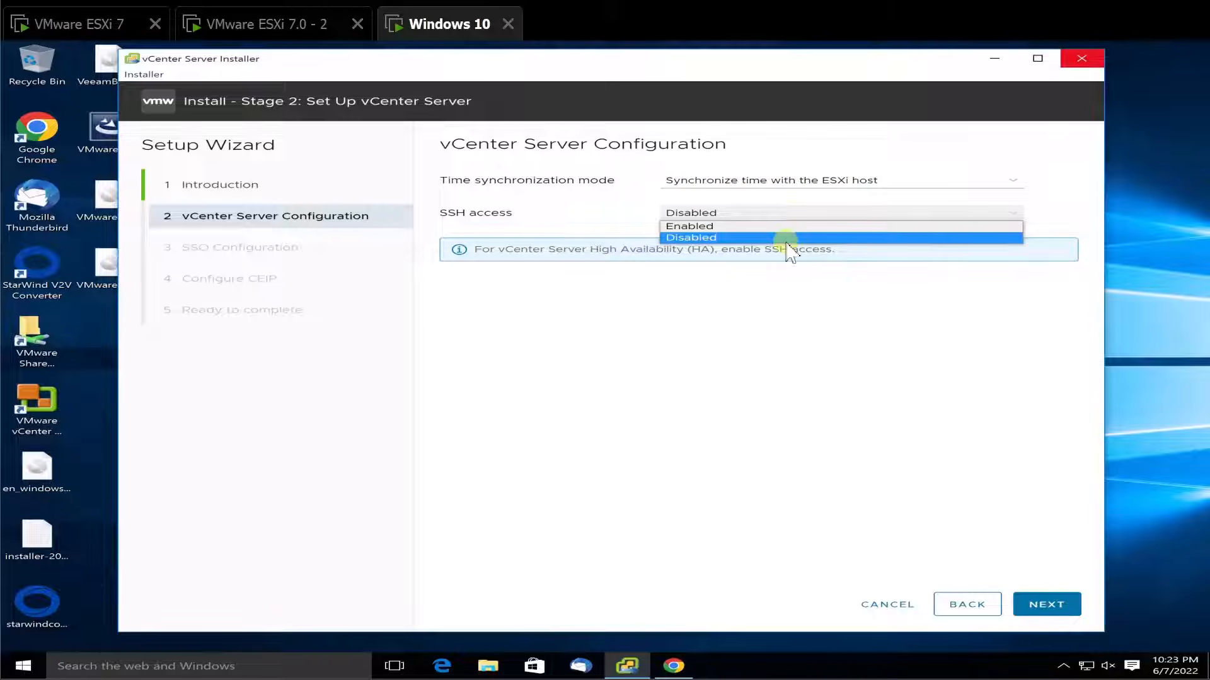
{"action": "left_click", "coordinate": [784, 226]}
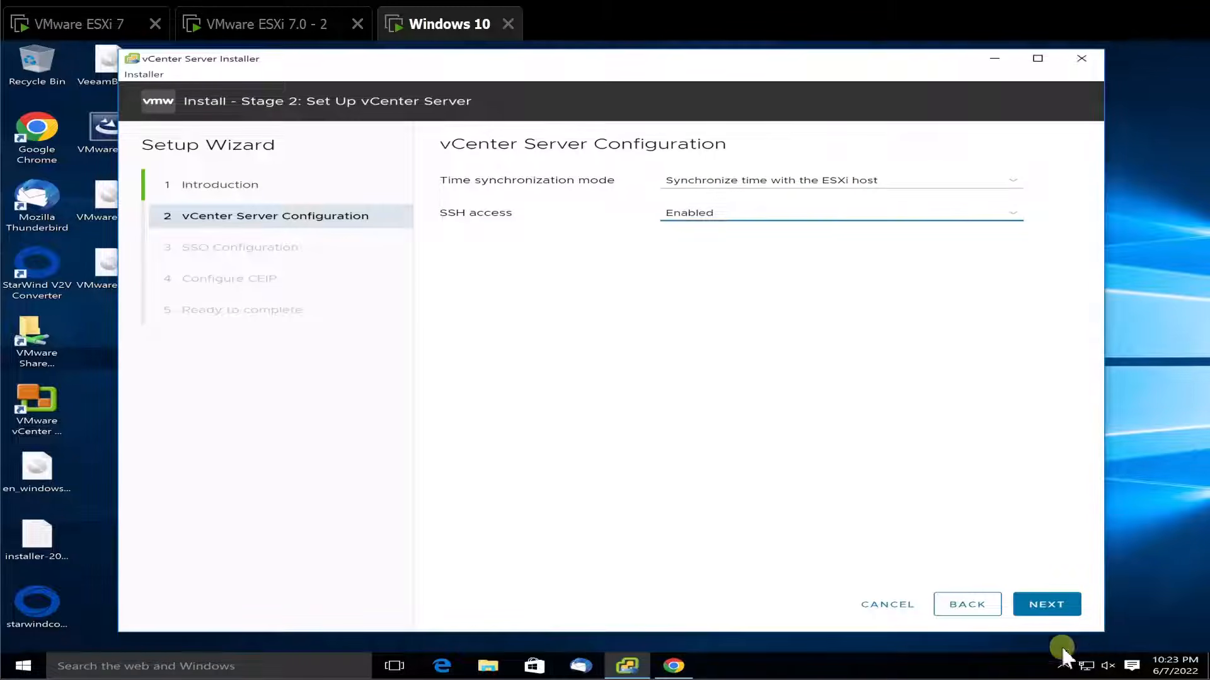
{"action": "left_click", "coordinate": [1046, 605]}
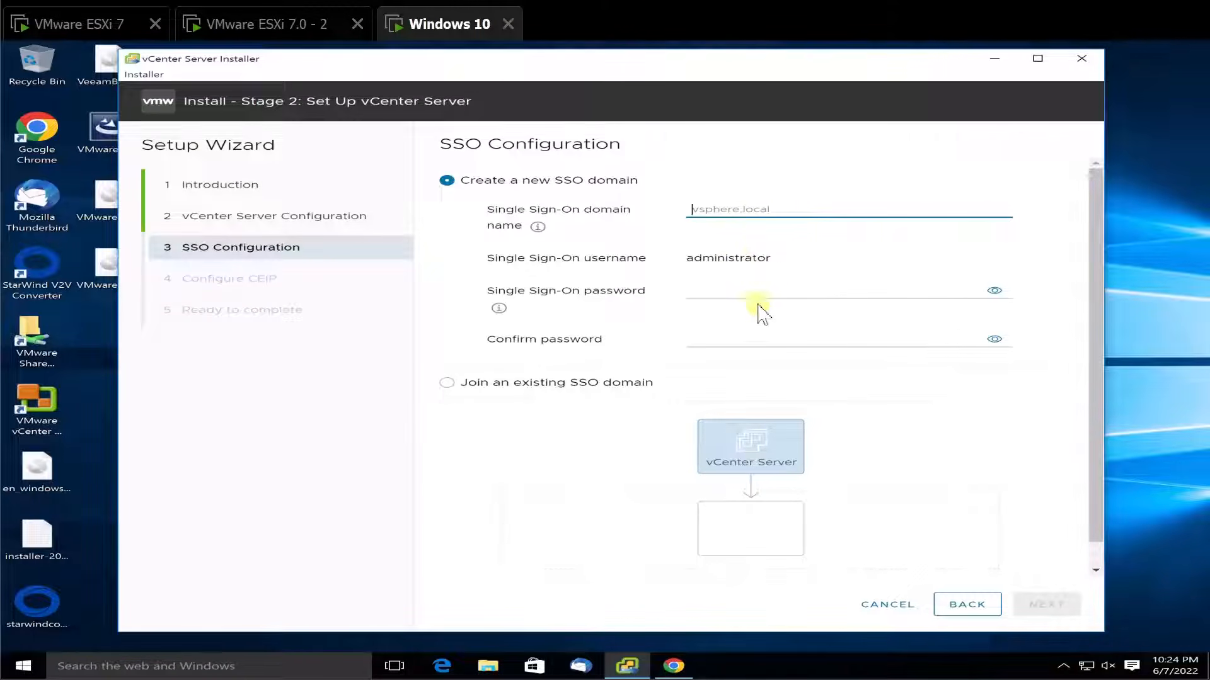
Enter and confirm the Single Sign-On administrator password for the new SSO domain.
{"action": "left_click", "coordinate": [710, 297]}
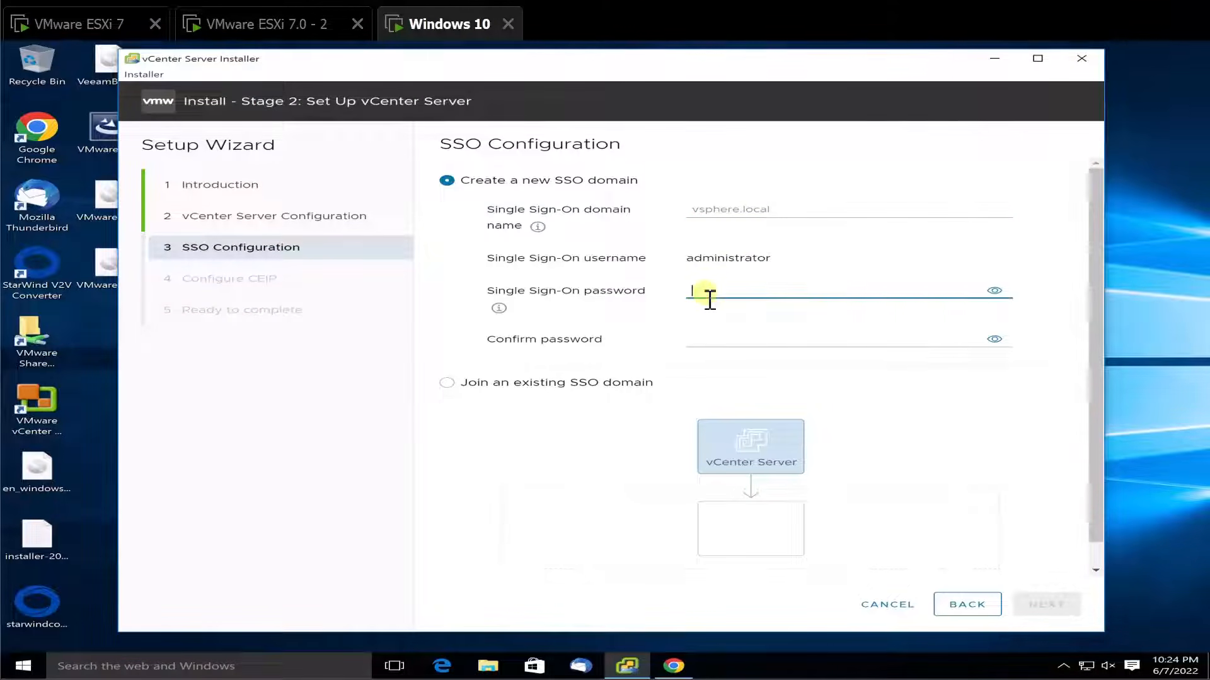
{"action": "type", "text": "••••••••"}
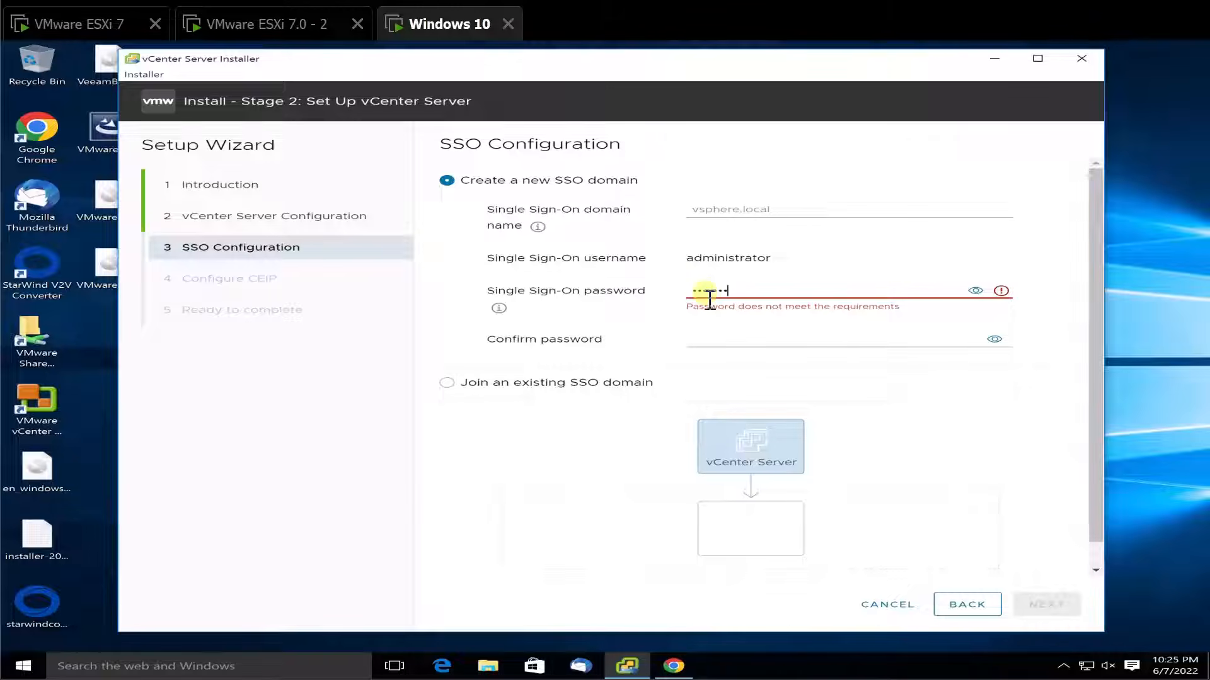
{"action": "key", "text": "Tab"}
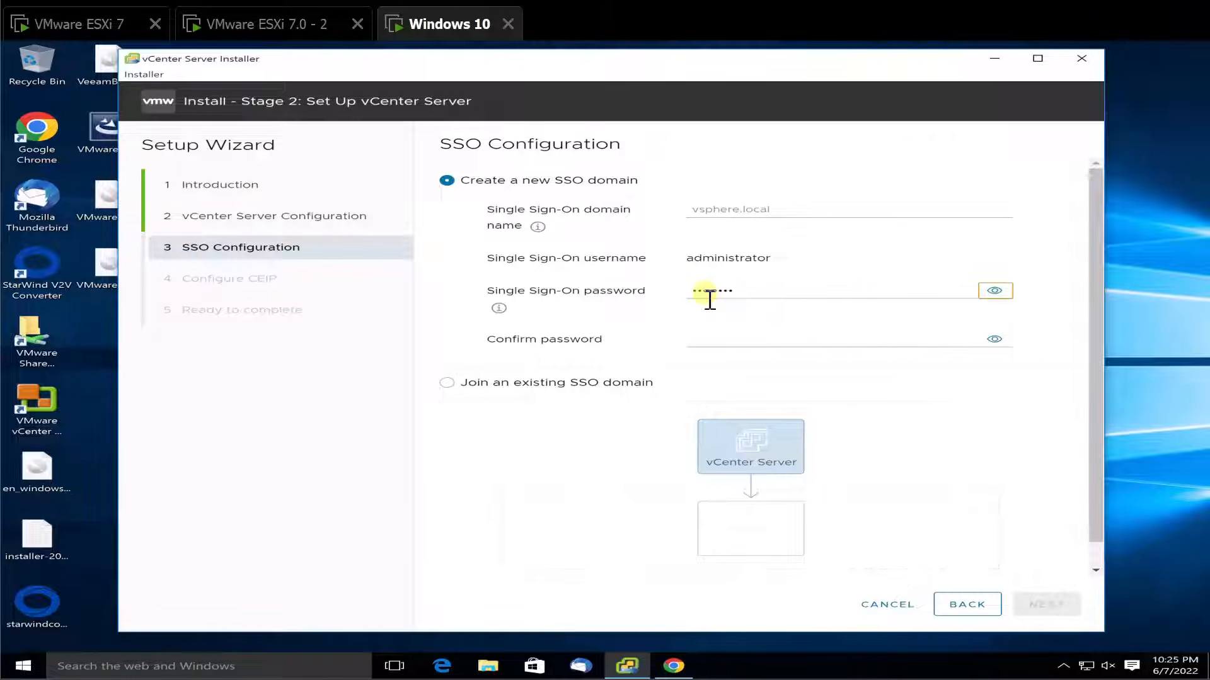
{"action": "key", "text": "Tab"}
{"action": "type", "text": "•••"}
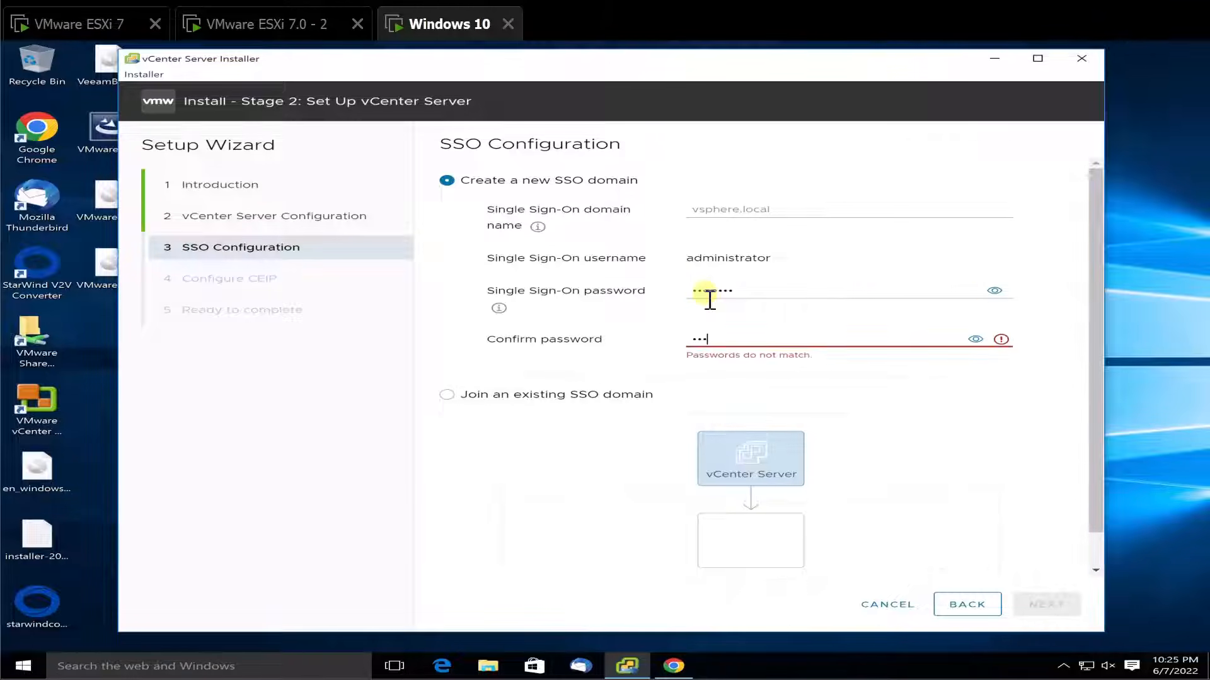
{"action": "type", "text": "•••••"}
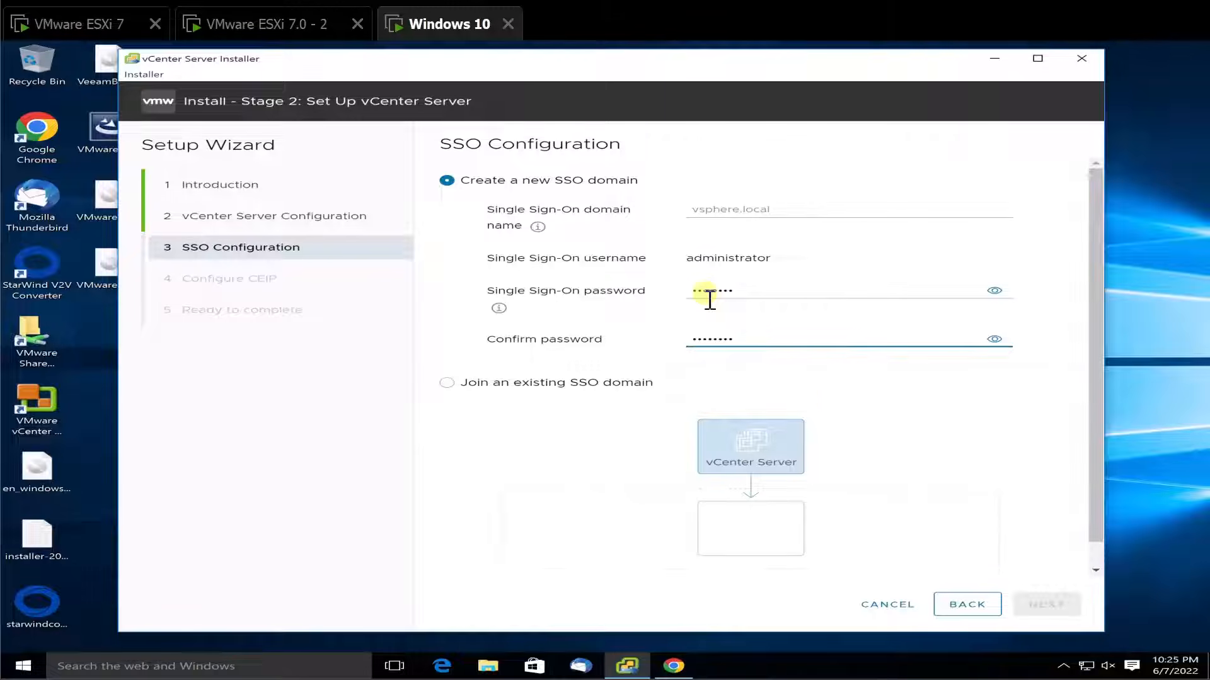
{"action": "left_click", "coordinate": [782, 334]}
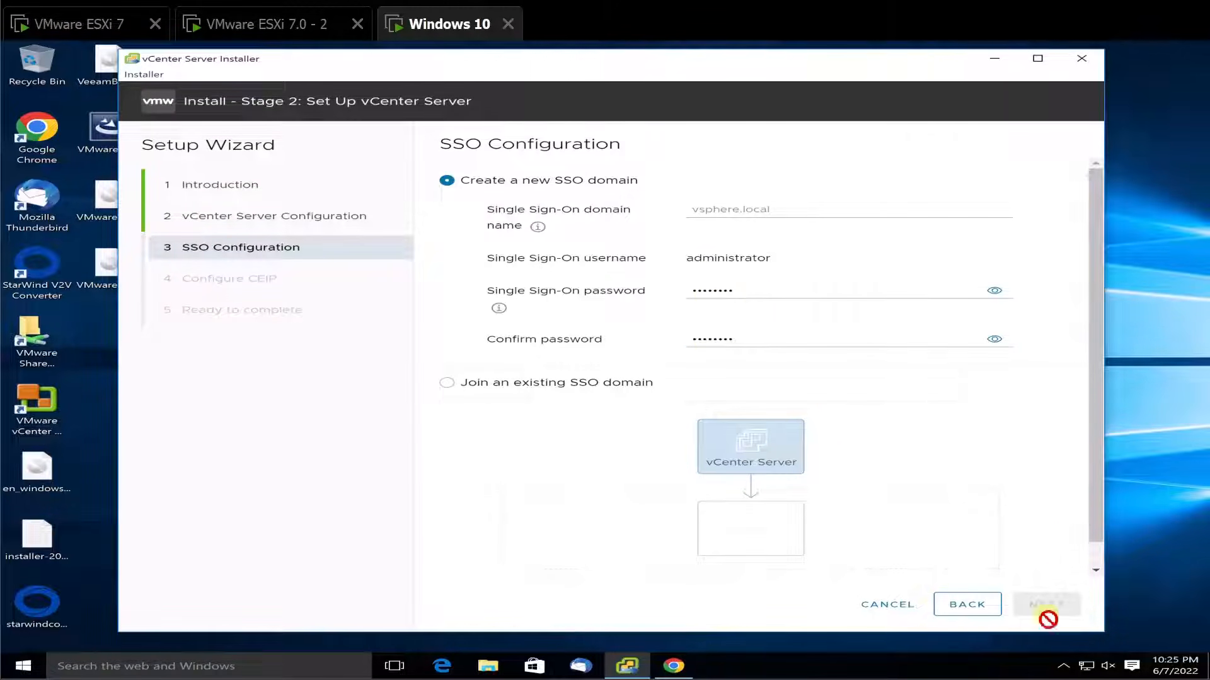
Set the Single Sign-On domain name to vsphere.local and accept the SSO configuration.
{"action": "scroll", "coordinate": [1093, 501], "scroll_direction": "down", "scroll_amount": 1}
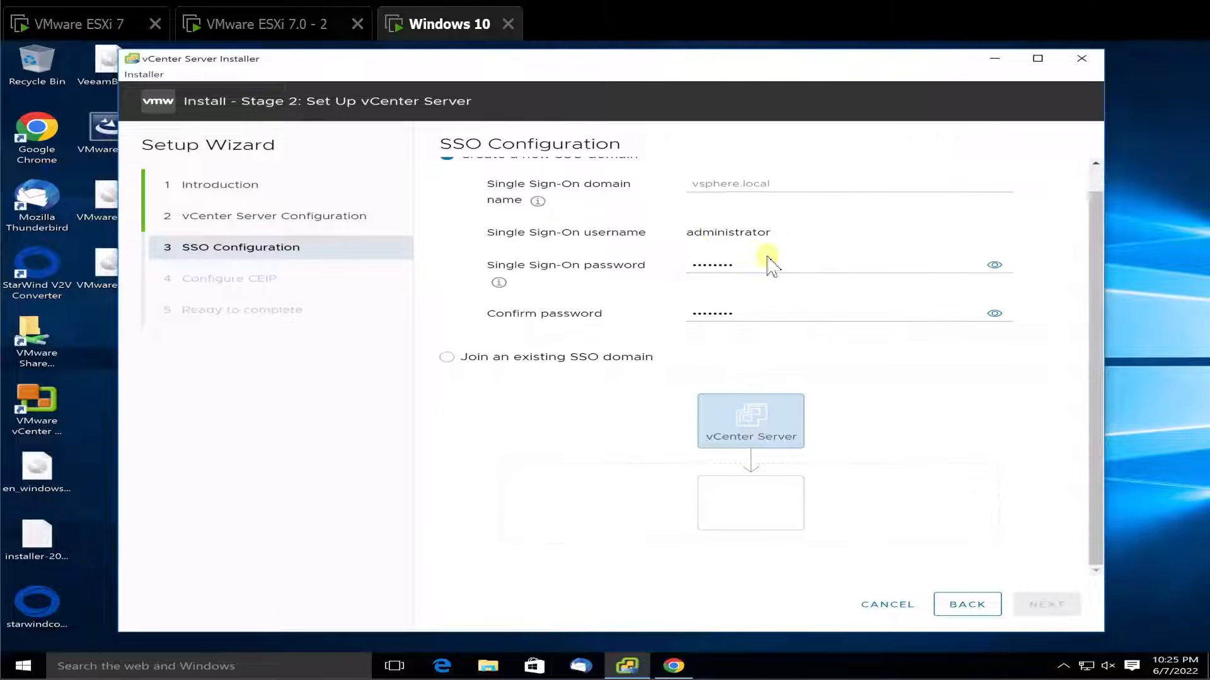
{"action": "scroll", "coordinate": [756, 264], "scroll_direction": "up", "scroll_amount": 1}
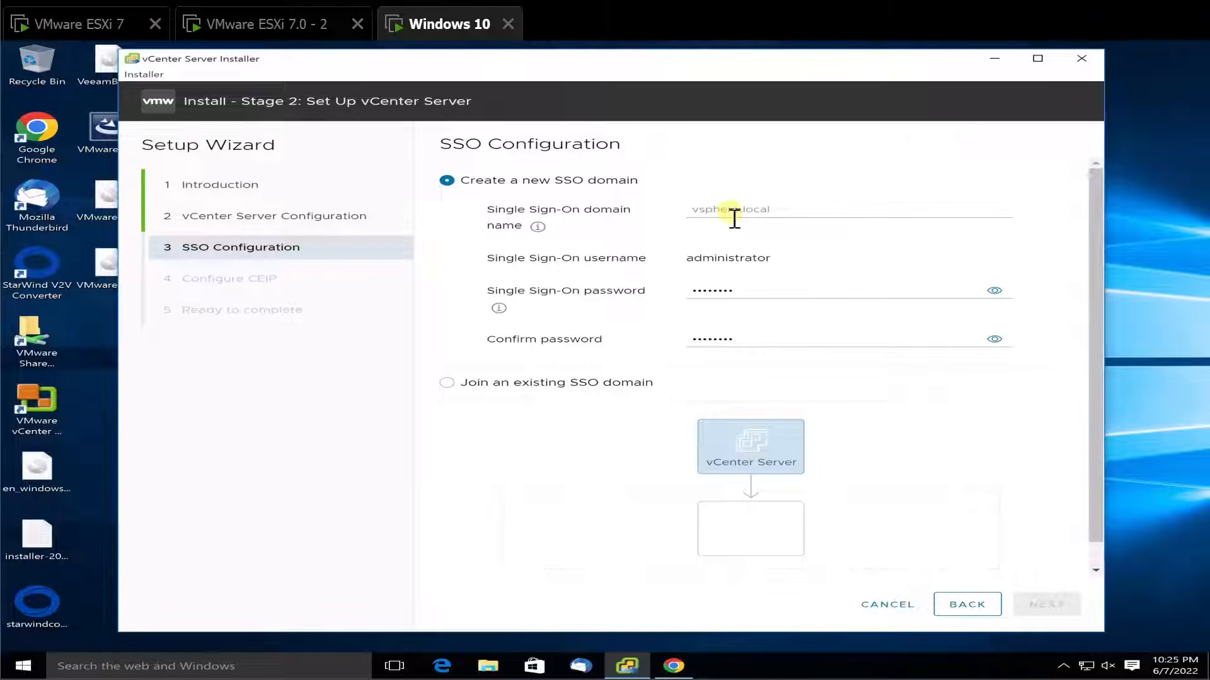
{"action": "left_click", "coordinate": [810, 212]}
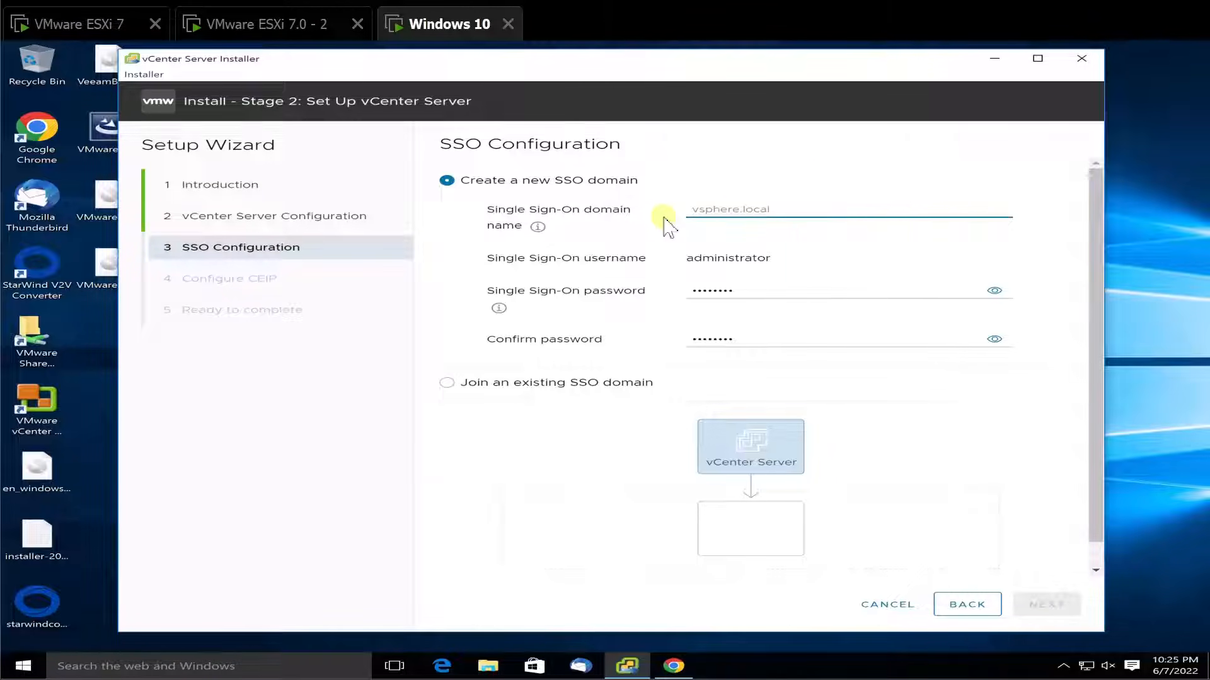
{"action": "type", "text": "vsp"}
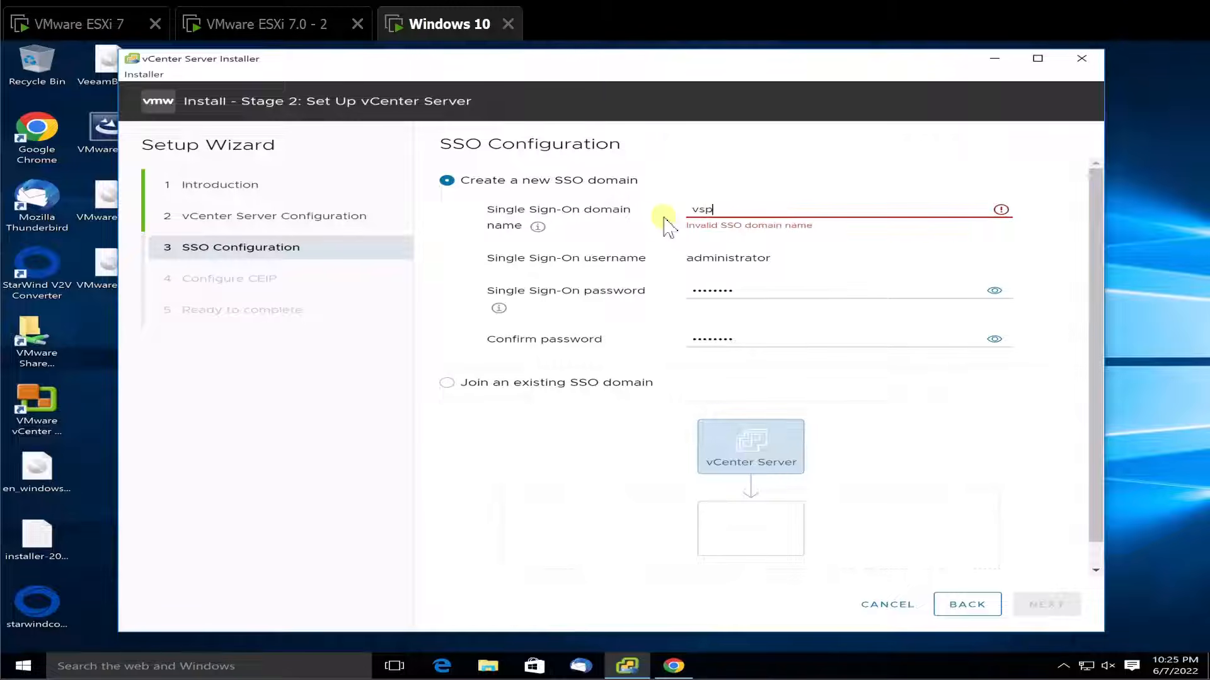
{"action": "type", "text": "here.local"}
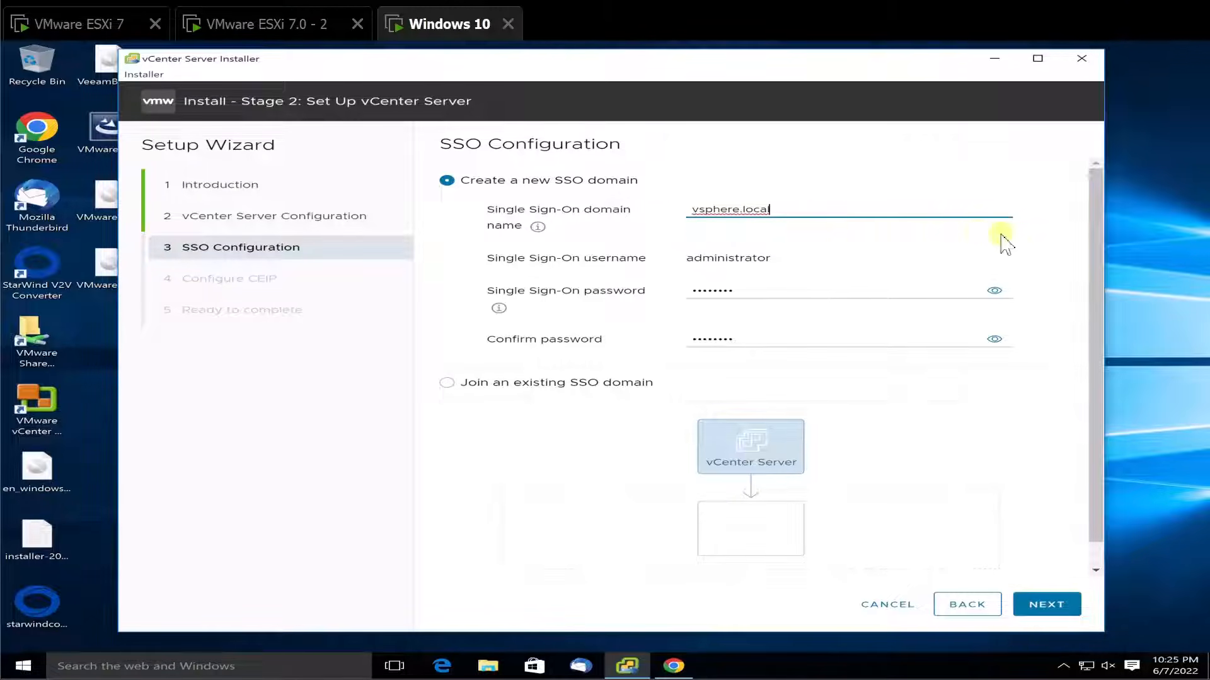
{"action": "left_click", "coordinate": [1033, 272]}
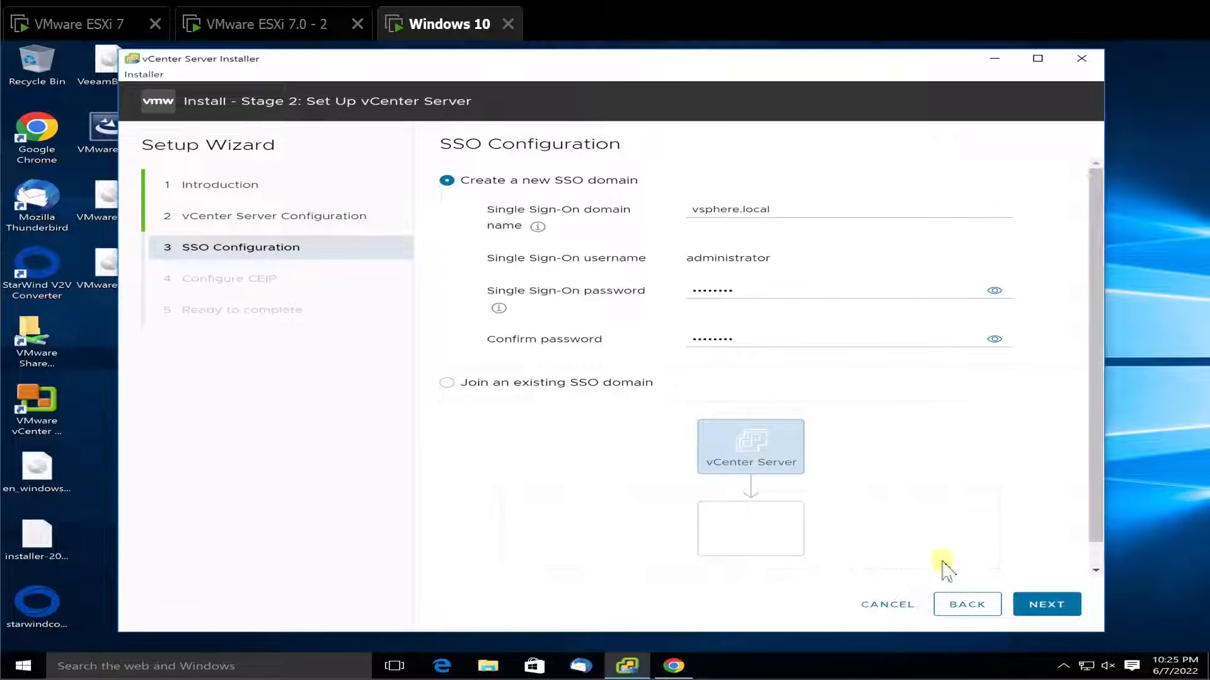
{"action": "left_click", "coordinate": [1041, 606]}
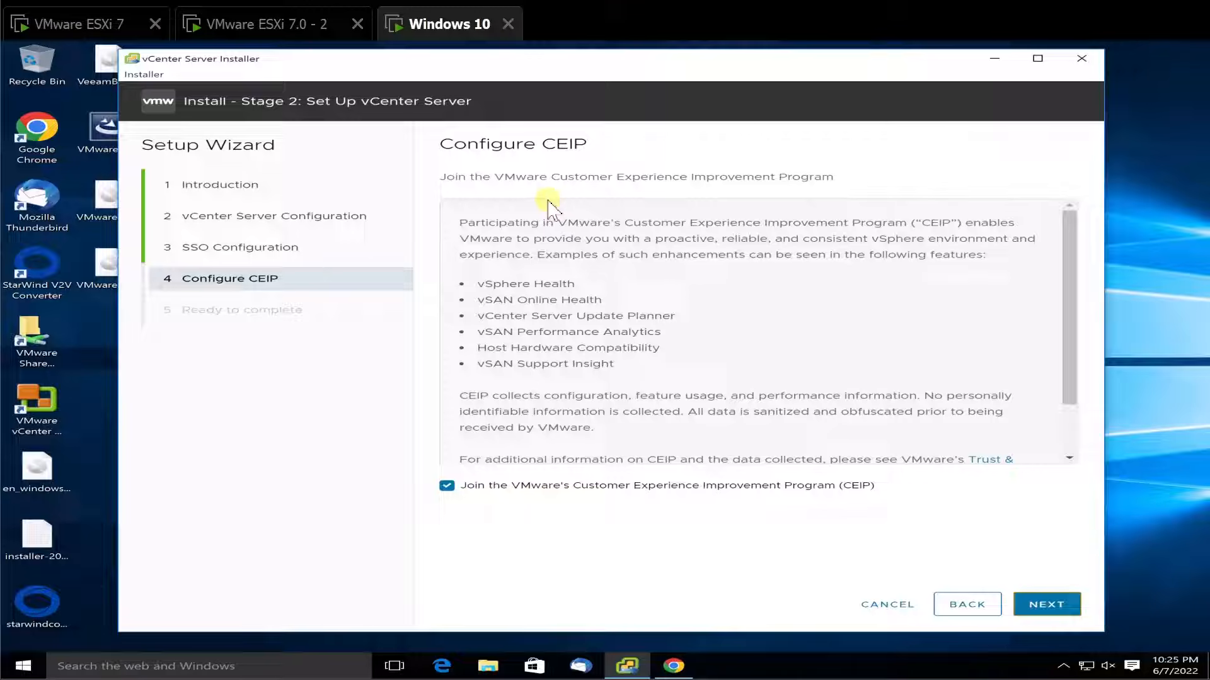
Opt out of VMware's Customer Experience Improvement Program and review the complete setup summary.
{"action": "left_click", "coordinate": [543, 491]}
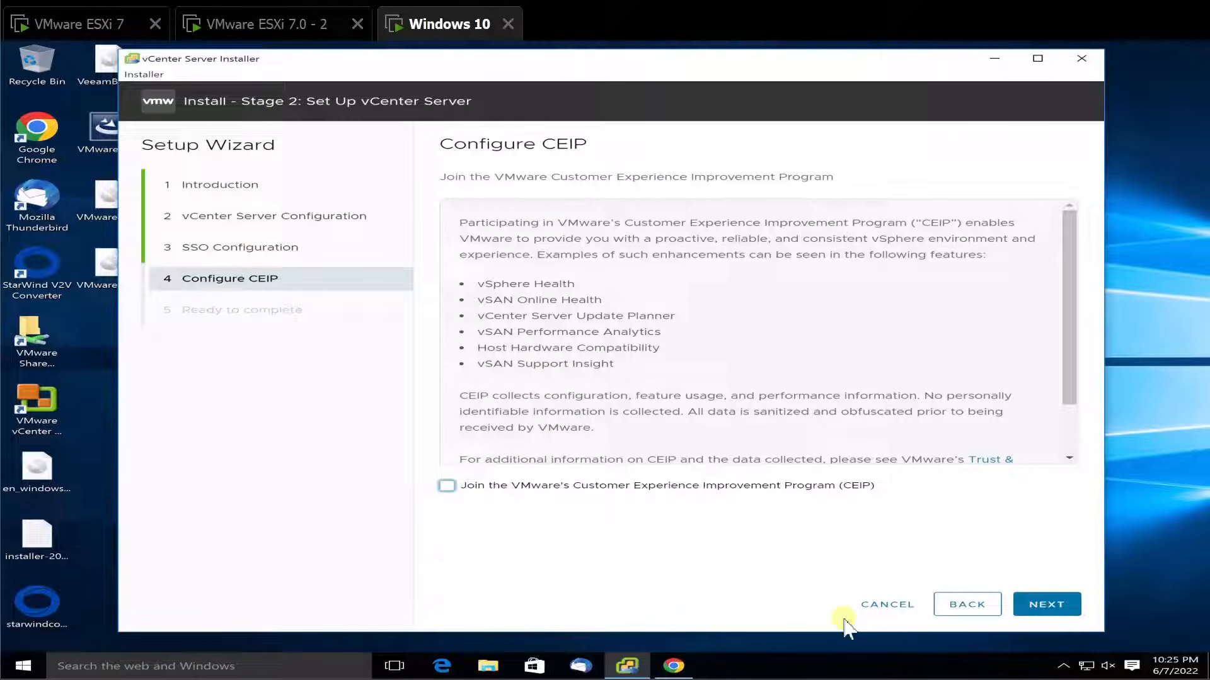
{"action": "left_click", "coordinate": [1047, 606]}
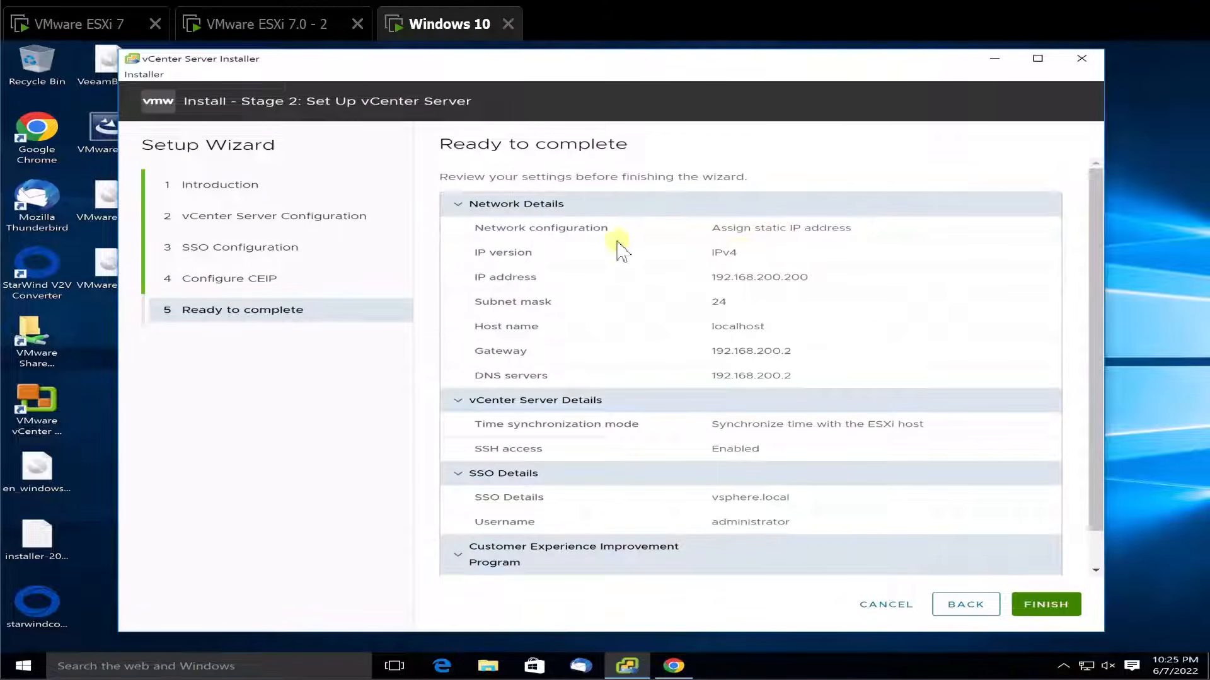
{"action": "scroll", "coordinate": [724, 549], "scroll_direction": "down", "scroll_amount": 2}
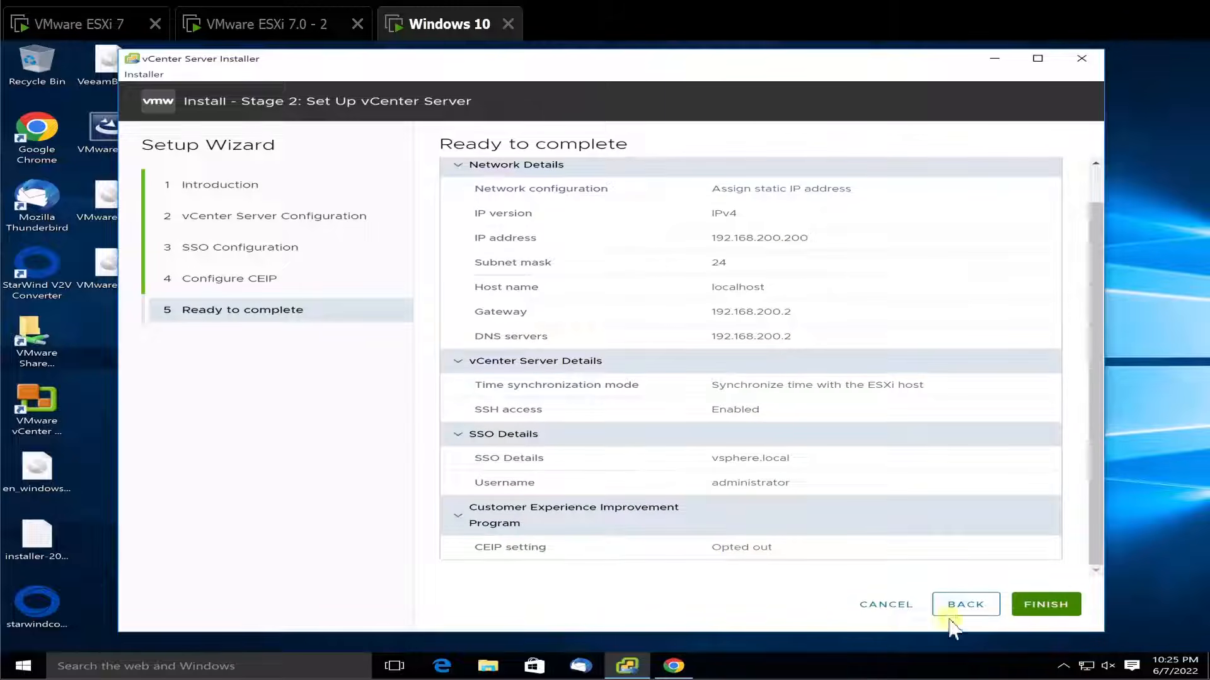
Finish the wizard, run the stage 2 installation and close the installer once setup completes.
{"action": "left_click", "coordinate": [1032, 610]}
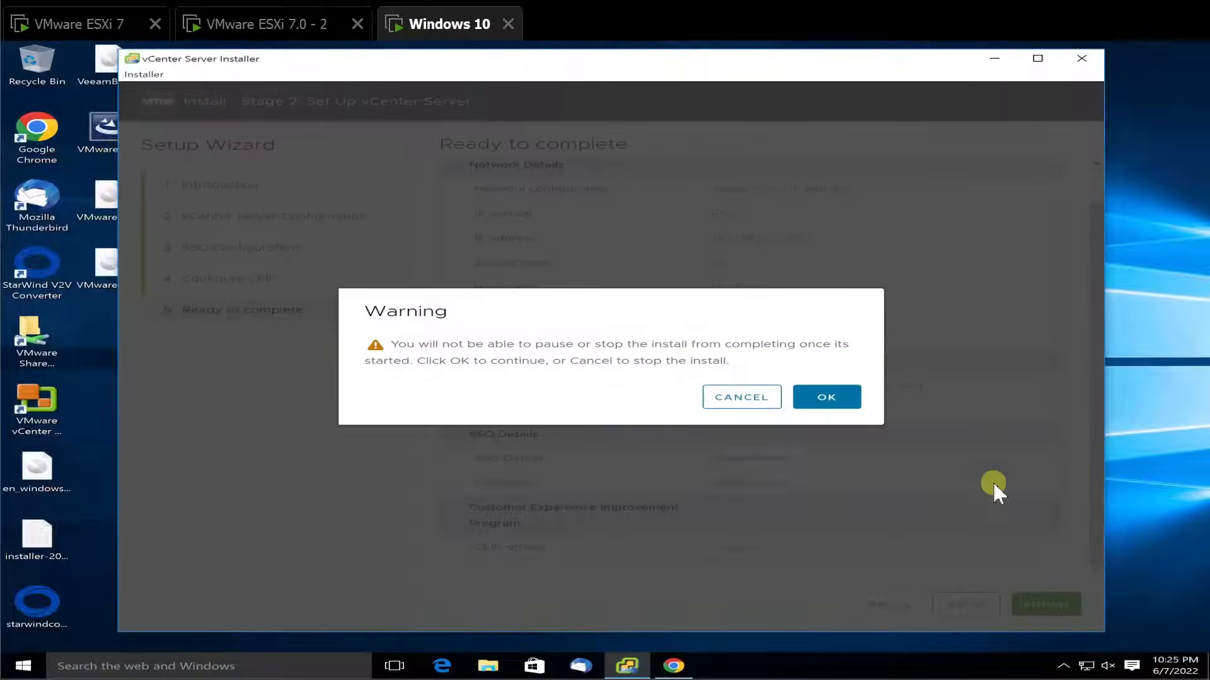
{"action": "left_click", "coordinate": [828, 398]}
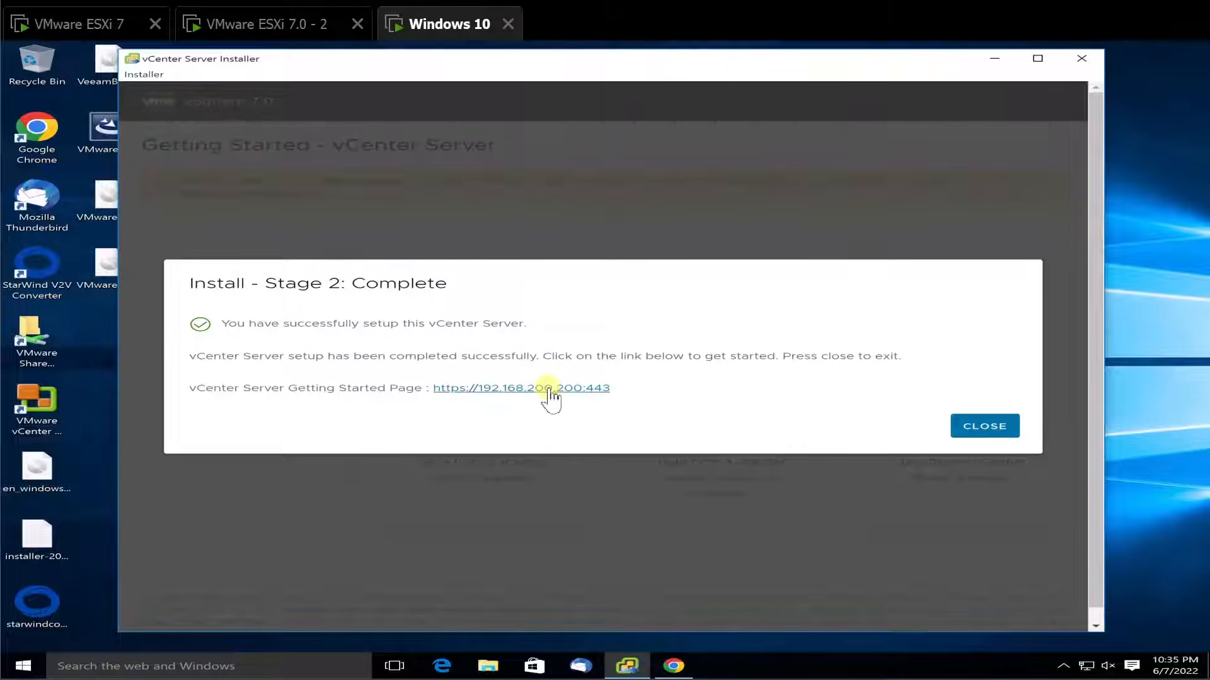
{"action": "left_click", "coordinate": [985, 431]}
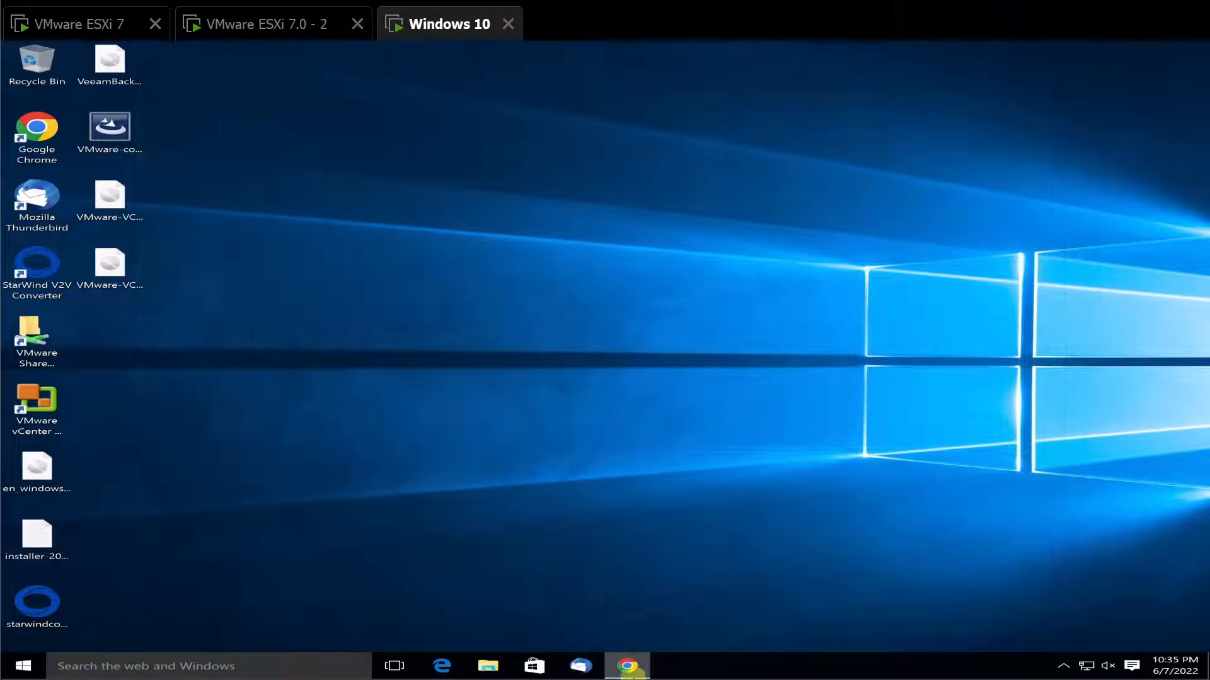
Switch to Chrome and open the VCSA virtual machine's details in the ESXi web client.
{"action": "left_click", "coordinate": [625, 662]}
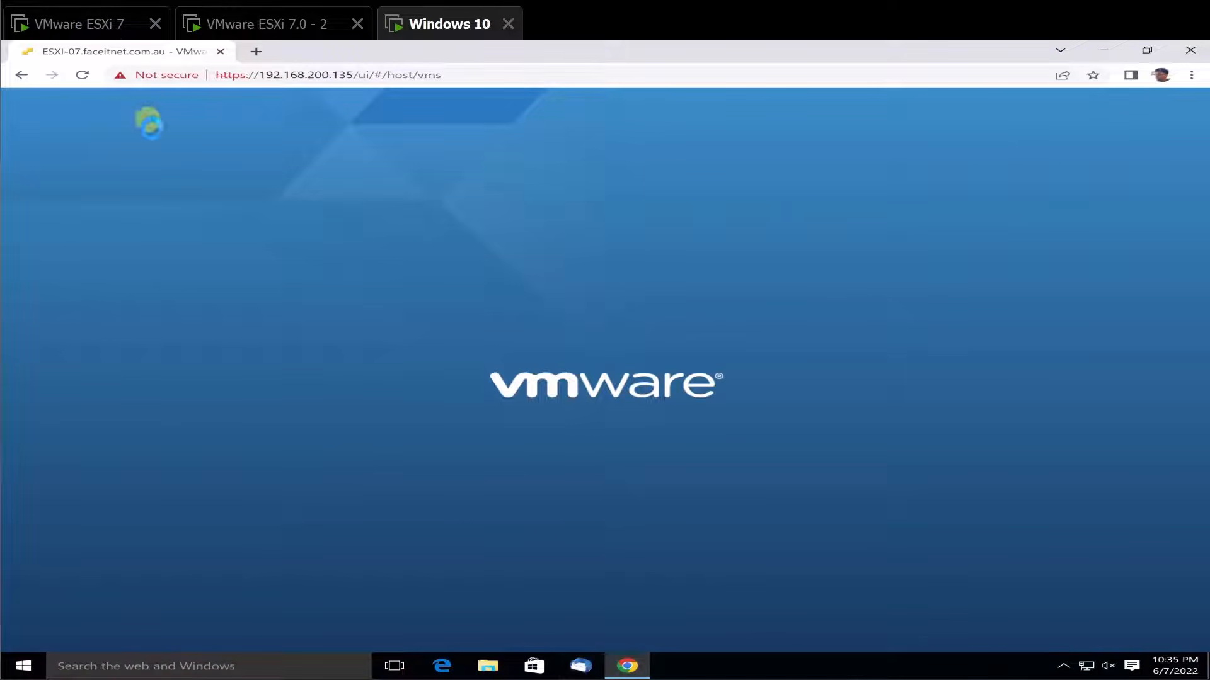
{"action": "left_click", "coordinate": [86, 25]}
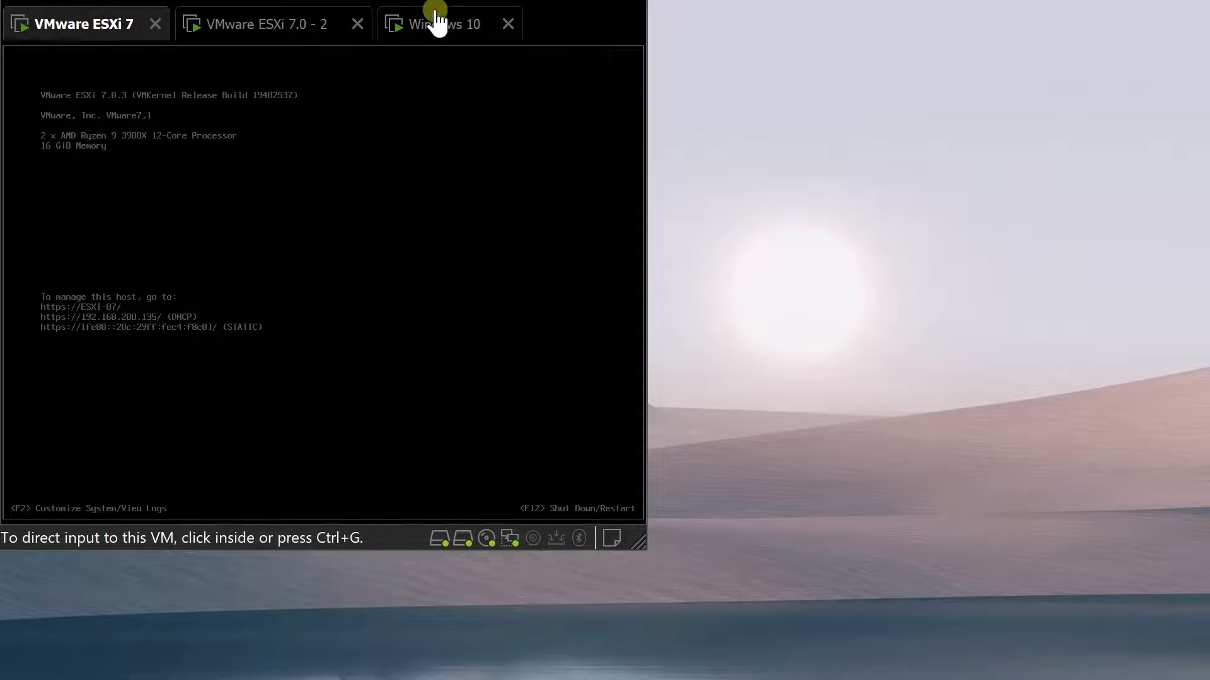
{"action": "left_click", "coordinate": [434, 23]}
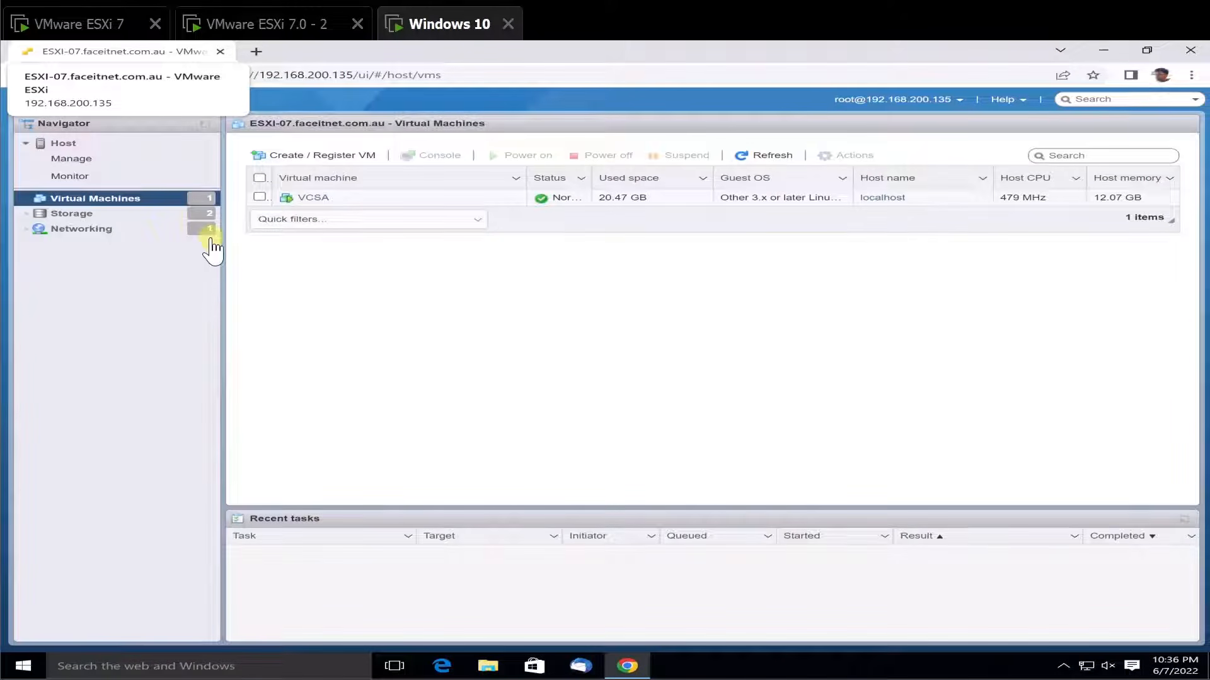
{"action": "left_click", "coordinate": [315, 199]}
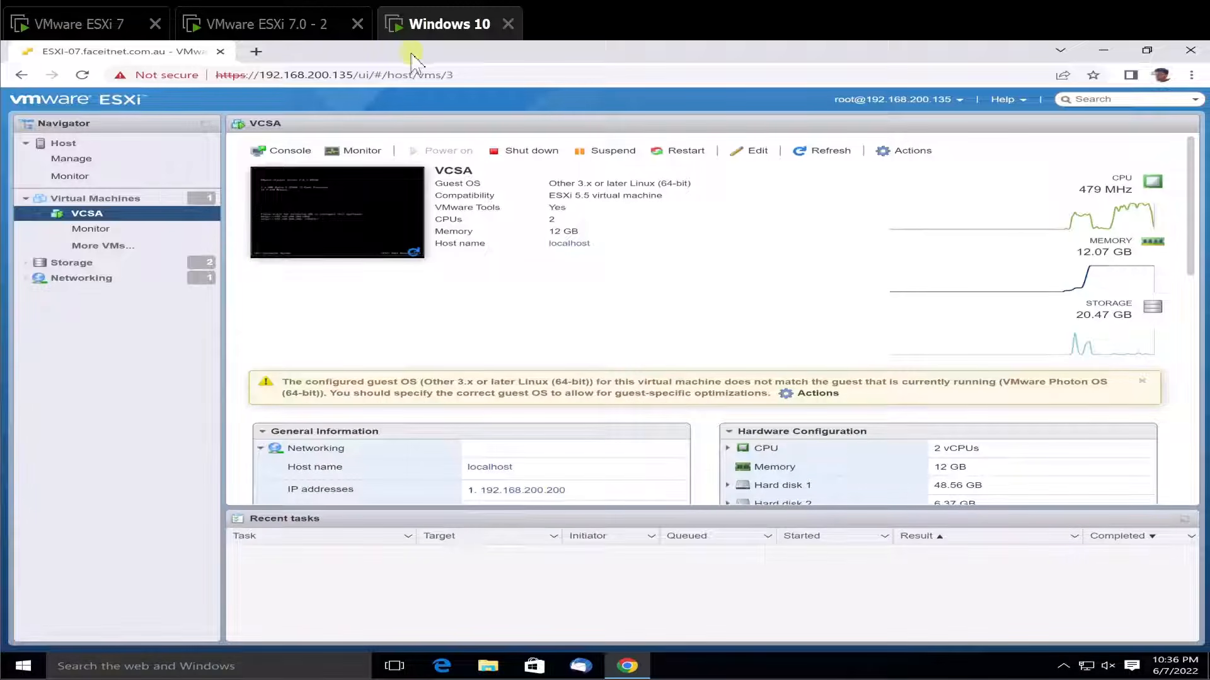
Open 192.168.200.200 in a new browser tab and proceed past the certificate warning.
{"action": "left_click", "coordinate": [256, 51]}
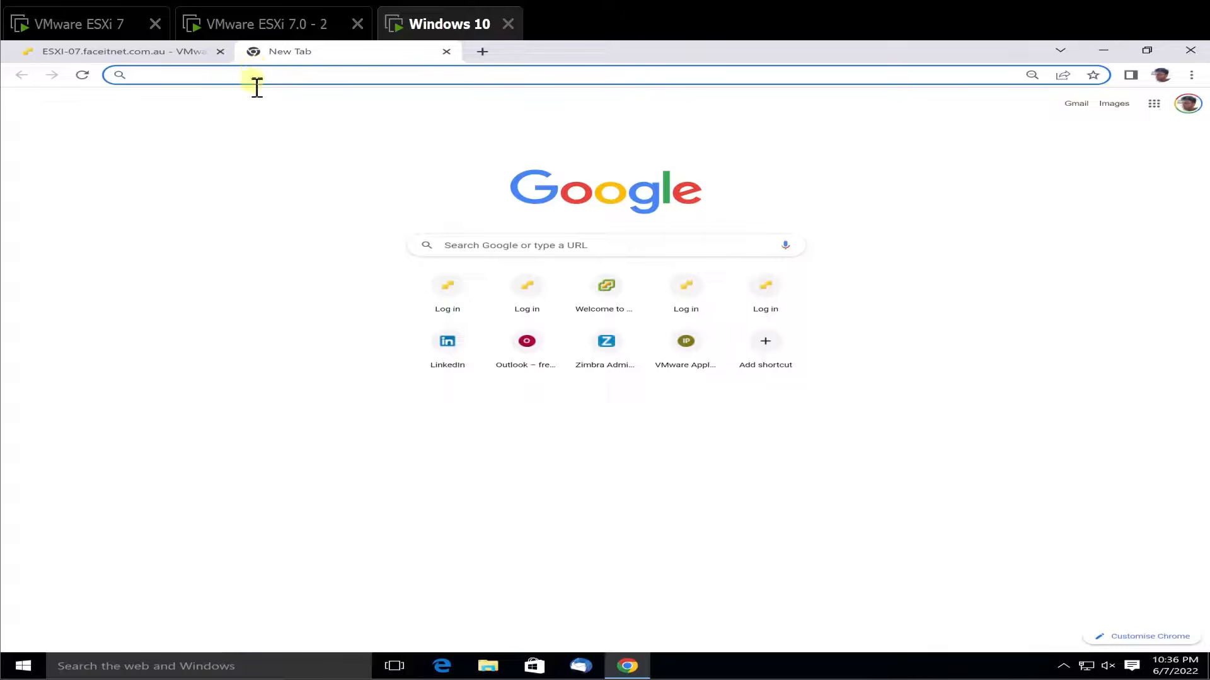
{"action": "left_click", "coordinate": [256, 78]}
{"action": "type", "text": "192.168.2"}
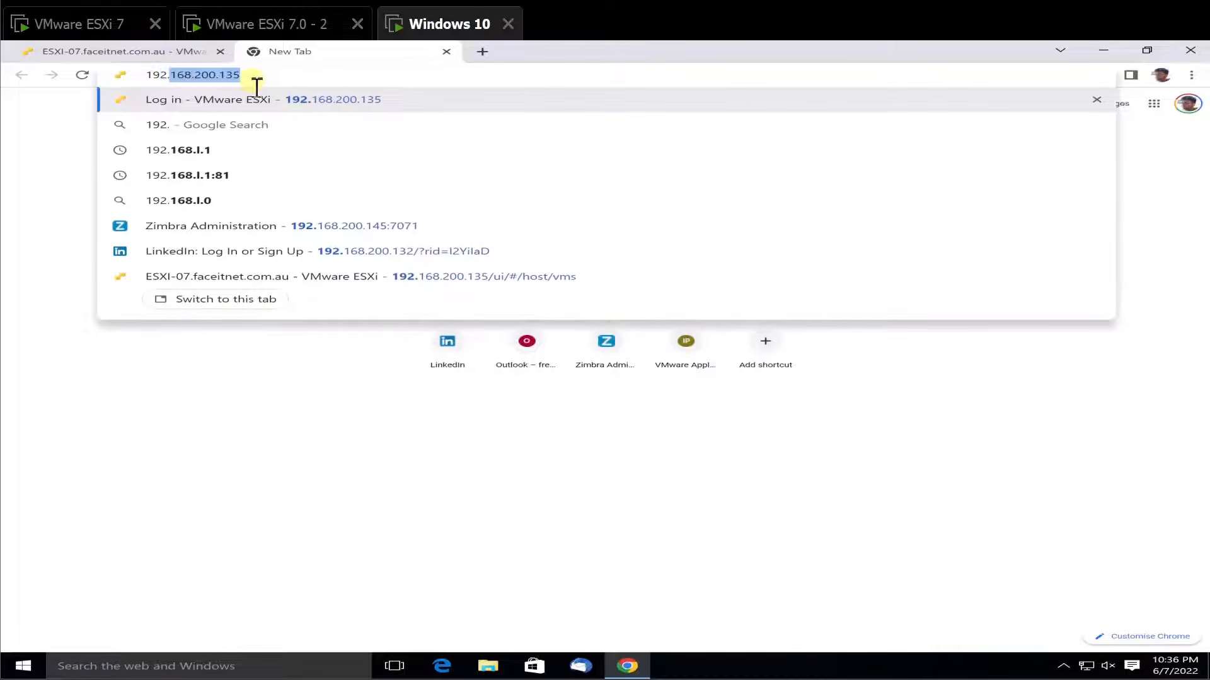
{"action": "type", "text": "00.200"}
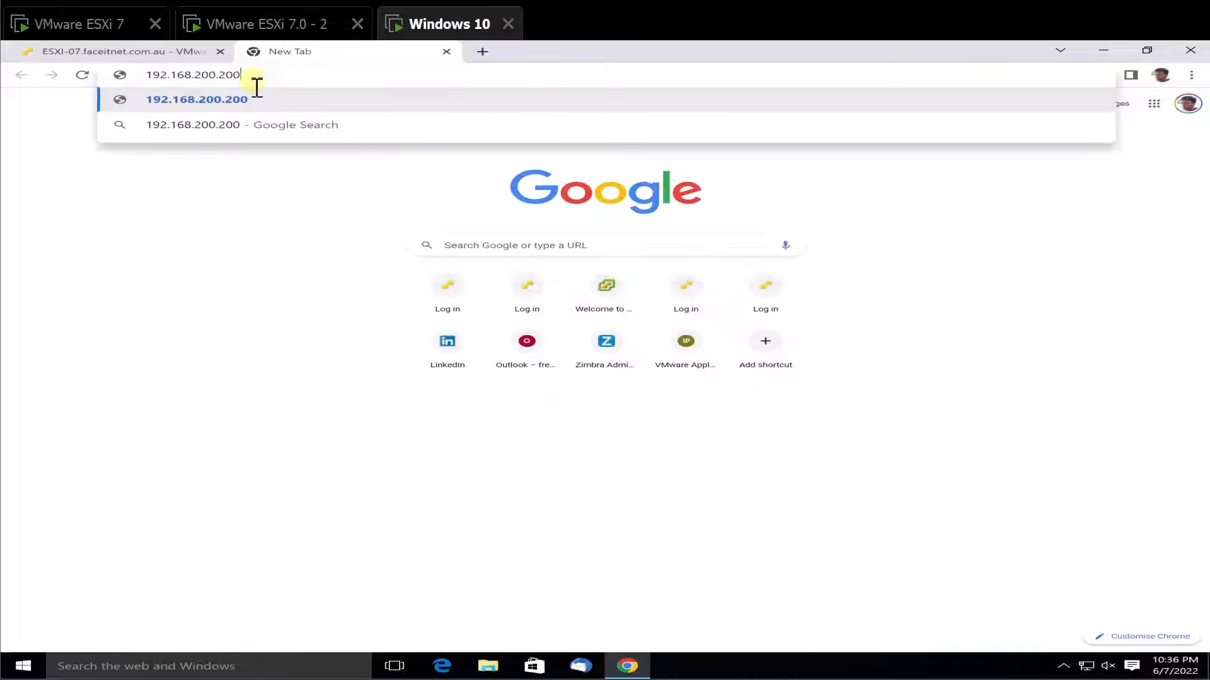
{"action": "key", "text": "Return"}
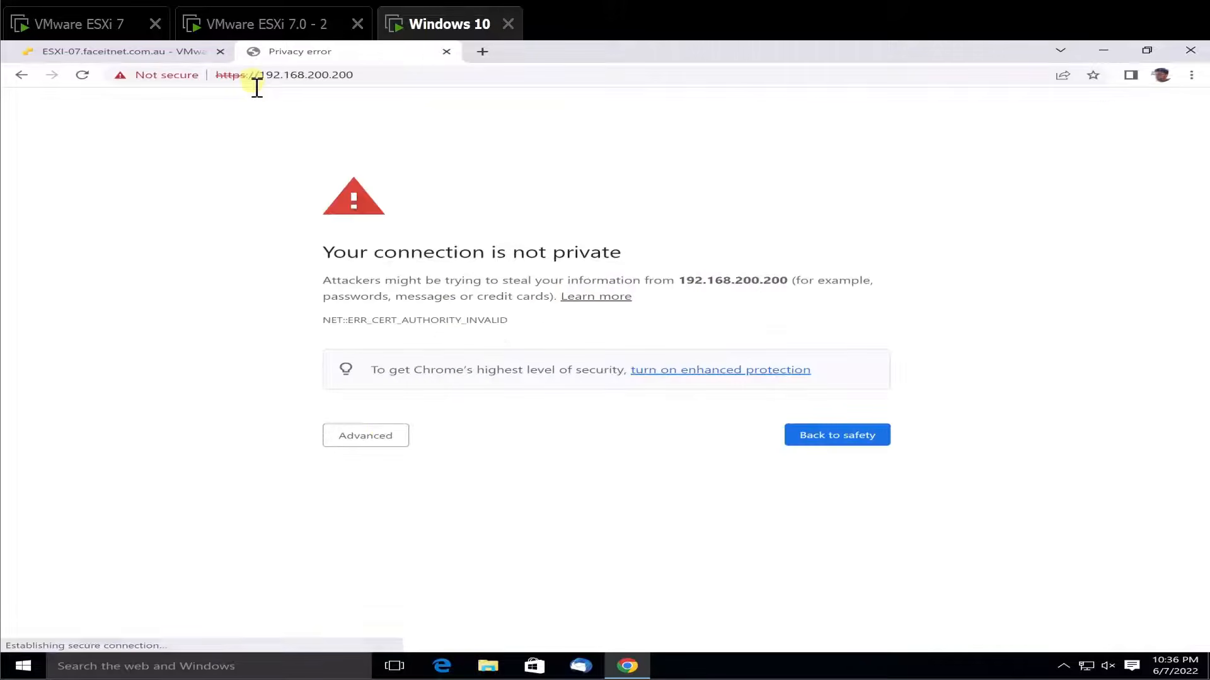
{"action": "left_click", "coordinate": [386, 435]}
{"action": "left_click", "coordinate": [387, 539]}
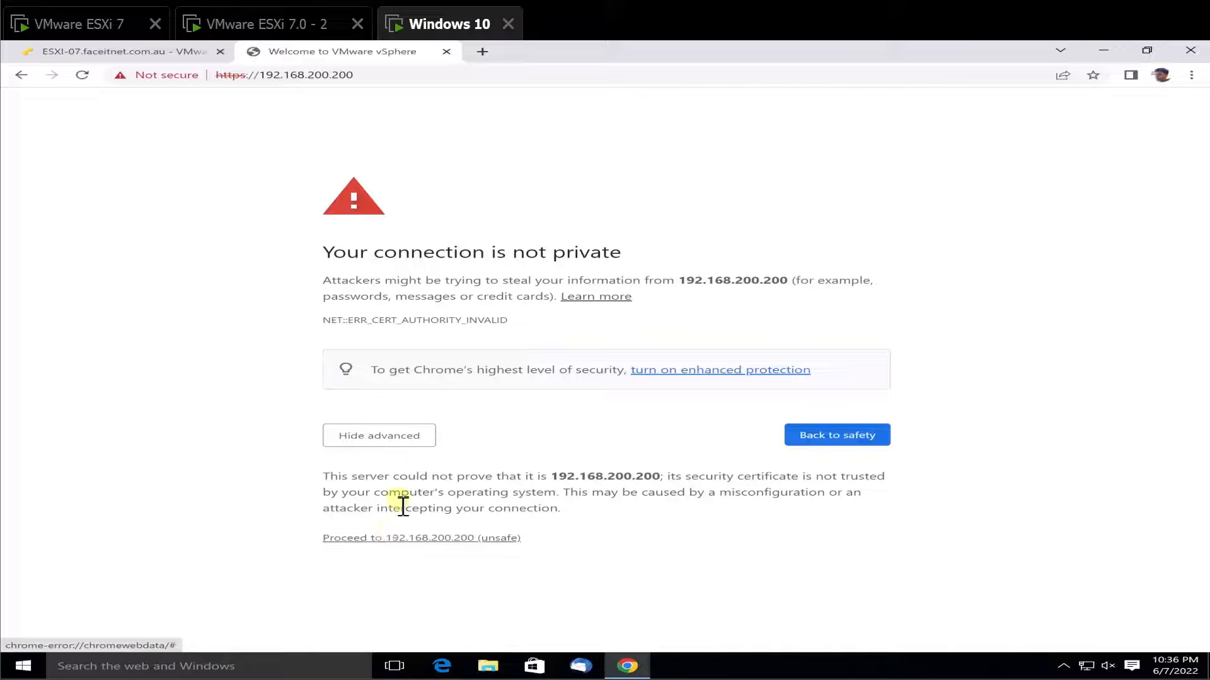
Check the VCSA machine in the ESXi client, then launch the HTML5 vSphere Client from the vCenter welcome page.
{"action": "left_click", "coordinate": [91, 51]}
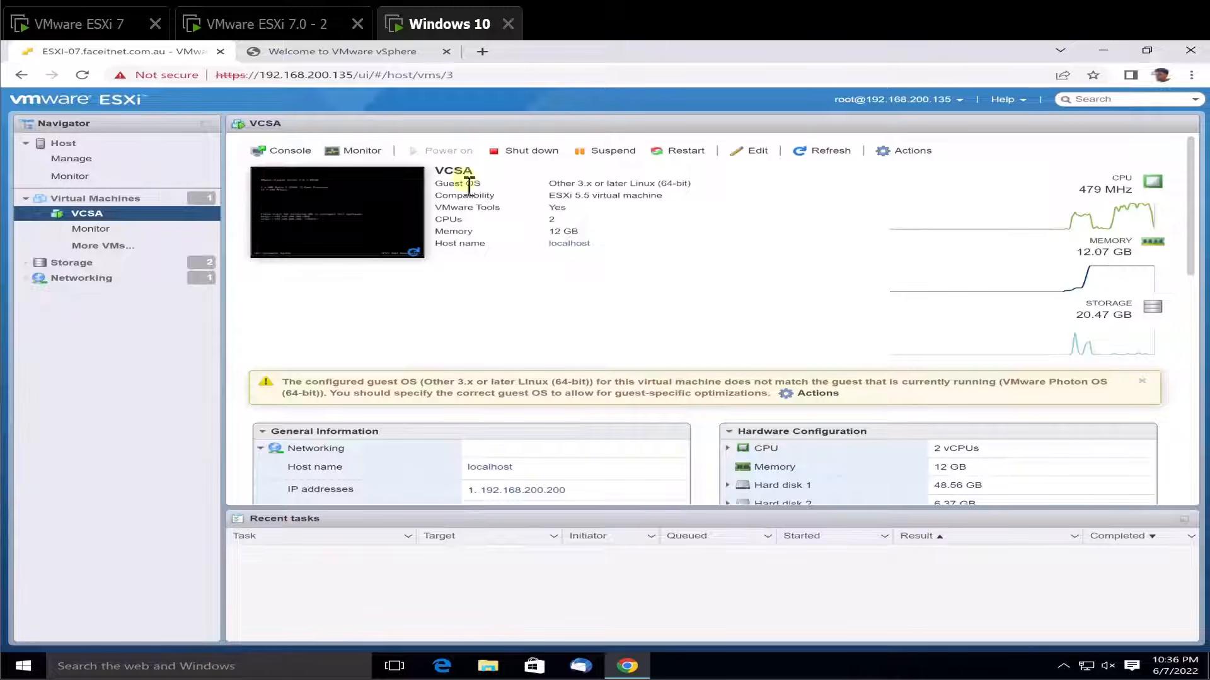
{"action": "left_click", "coordinate": [346, 50]}
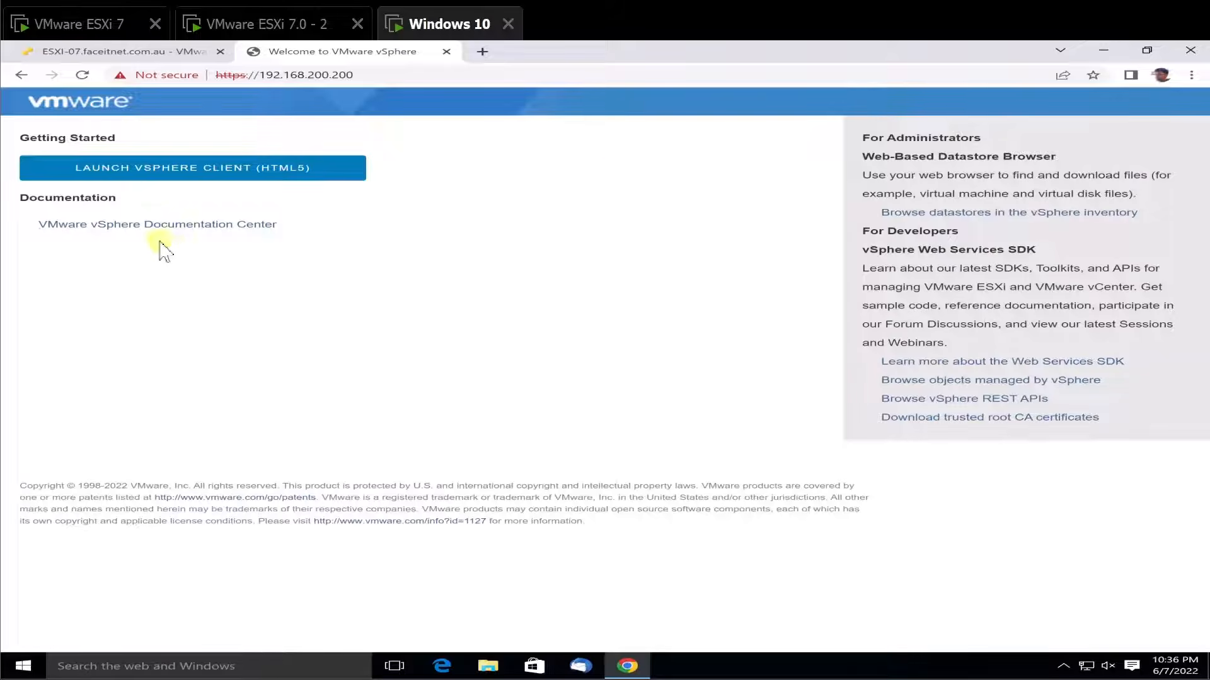
{"action": "left_click", "coordinate": [100, 169]}
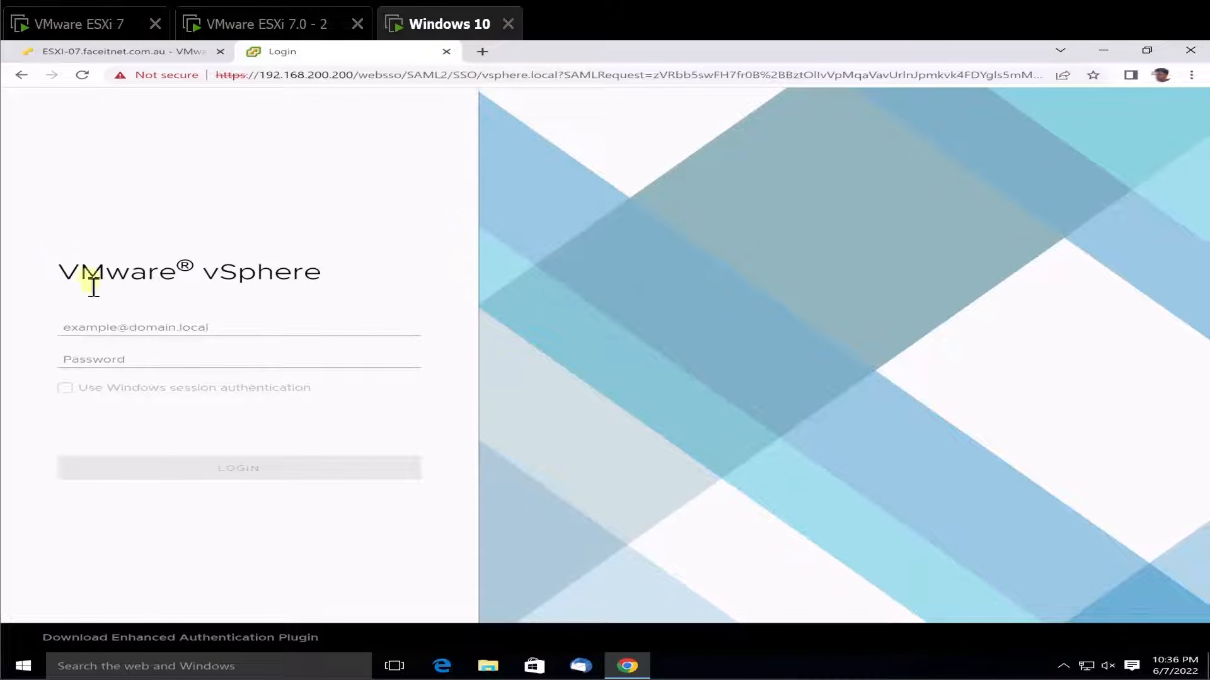
Log out of the ESXi host client and return to the vSphere login page.
{"action": "left_click", "coordinate": [166, 54]}
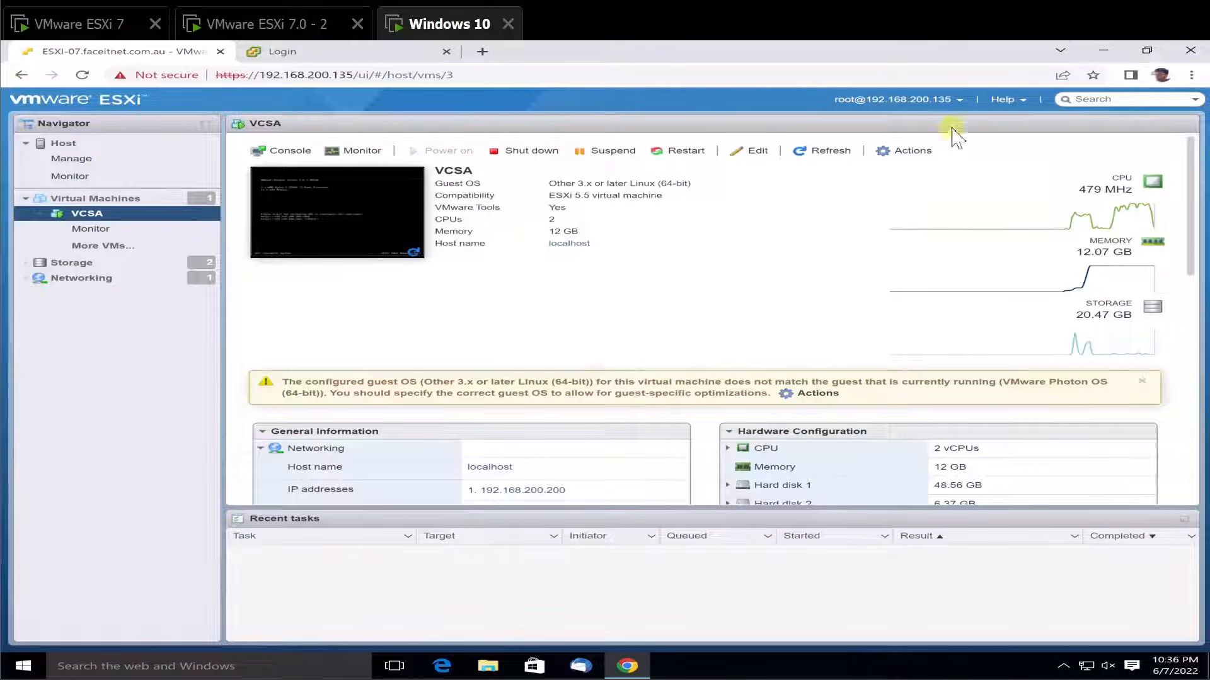
{"action": "left_click", "coordinate": [1008, 101]}
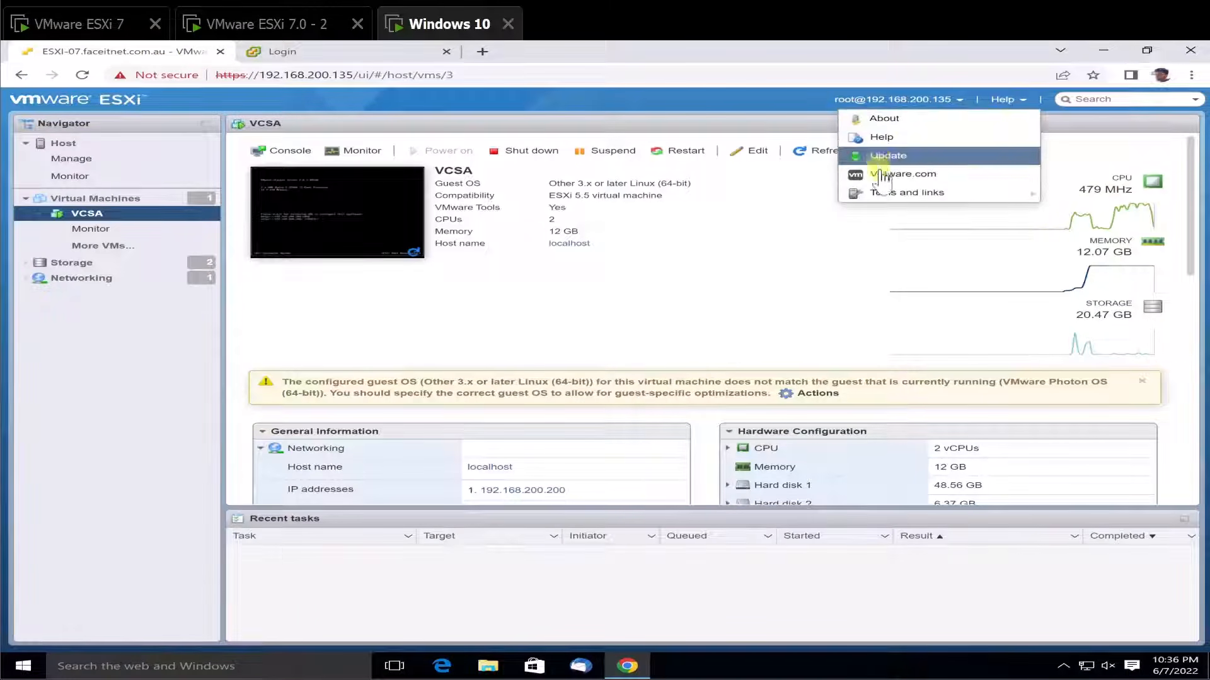
{"action": "left_click", "coordinate": [904, 99]}
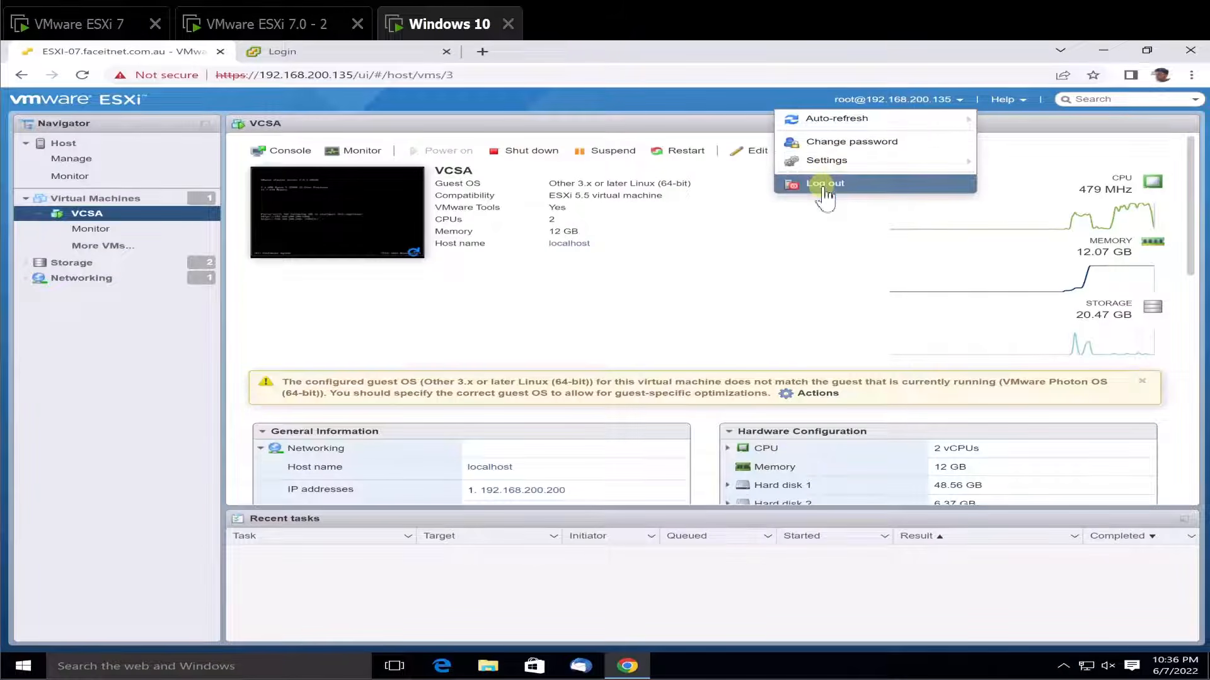
{"action": "left_click", "coordinate": [826, 183]}
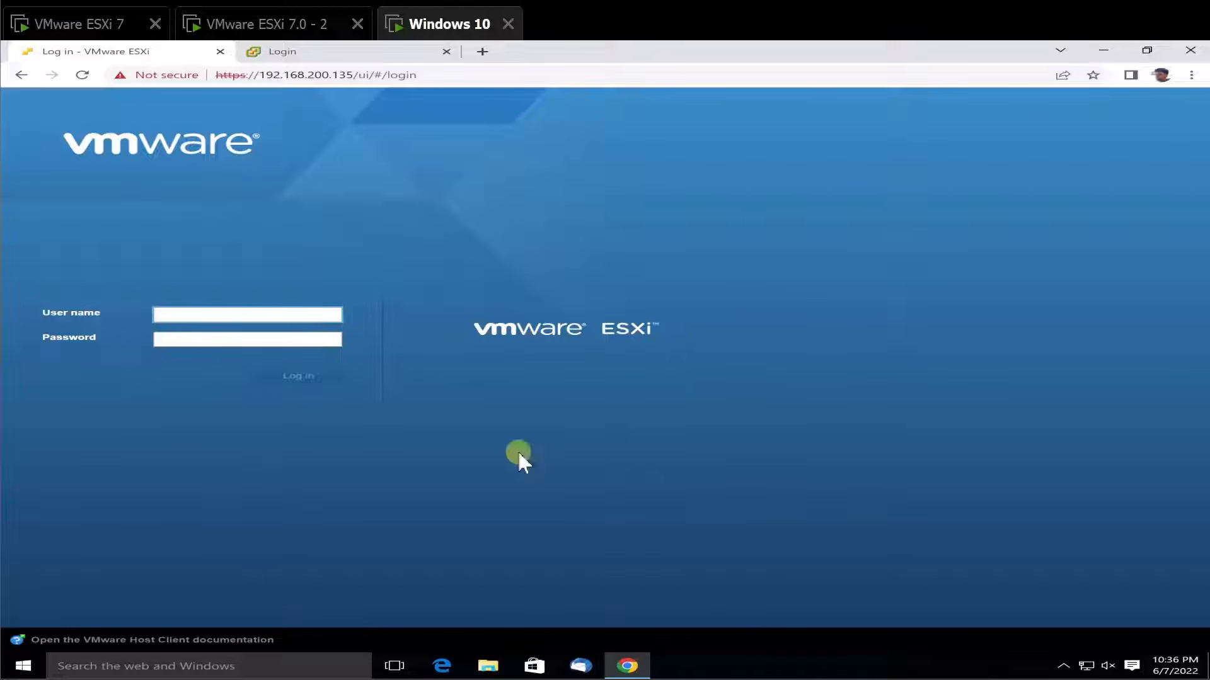
{"action": "left_click", "coordinate": [380, 53]}
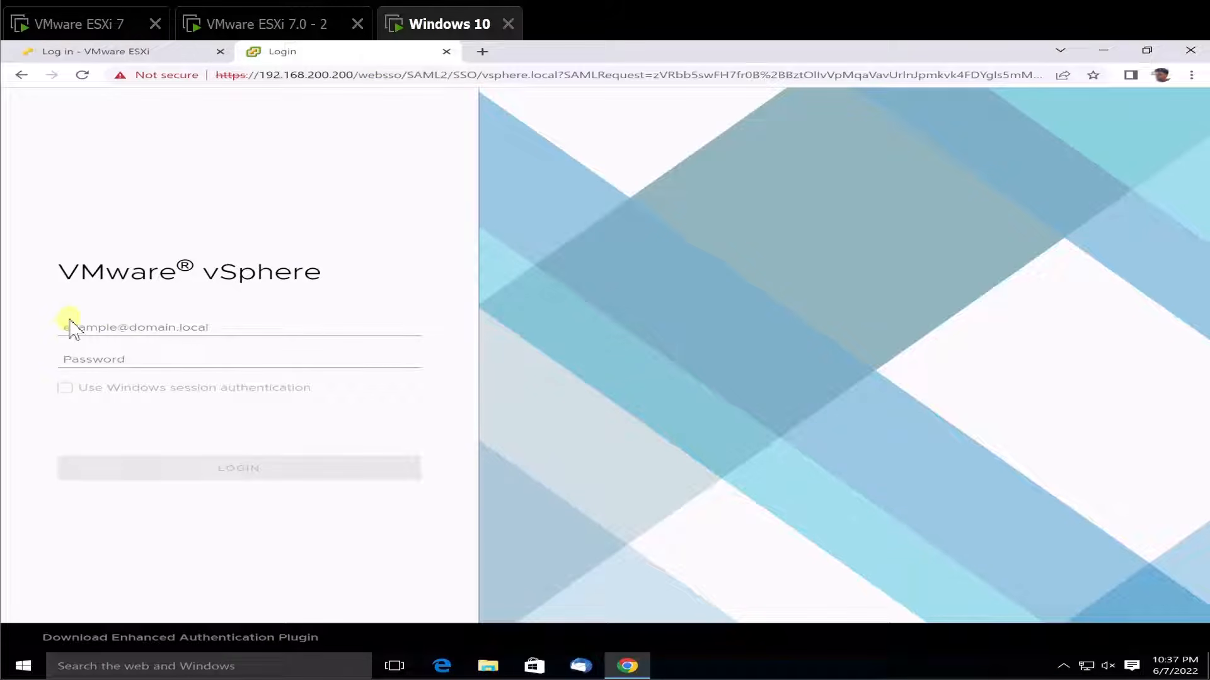
Try to log in to vSphere with the vsphere.local administrator username and the account password.
{"action": "left_click", "coordinate": [119, 334]}
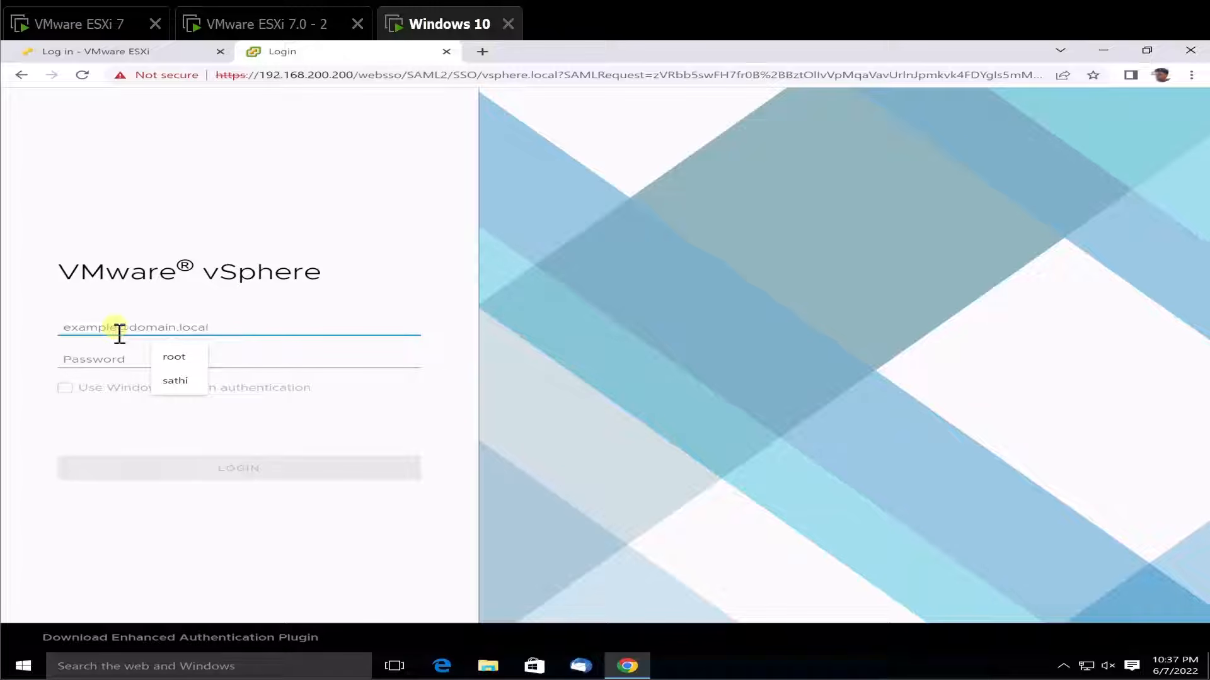
{"action": "type", "text": "administrator@vsphere.local"}
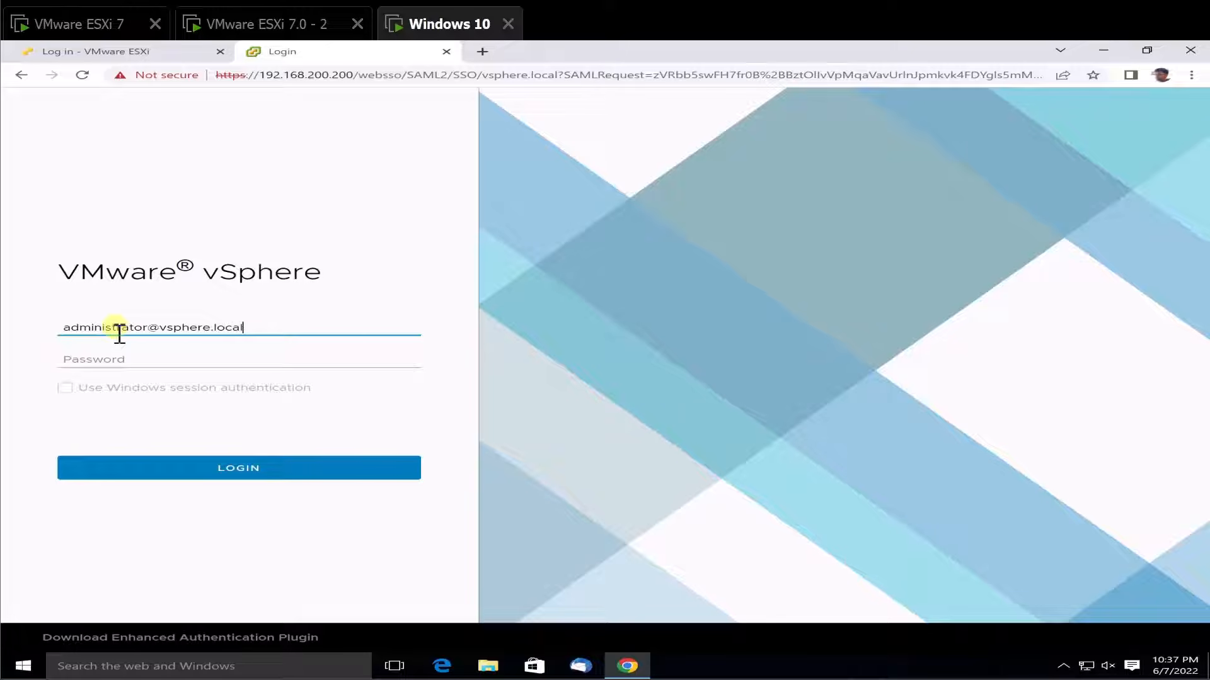
{"action": "key", "text": "Tab"}
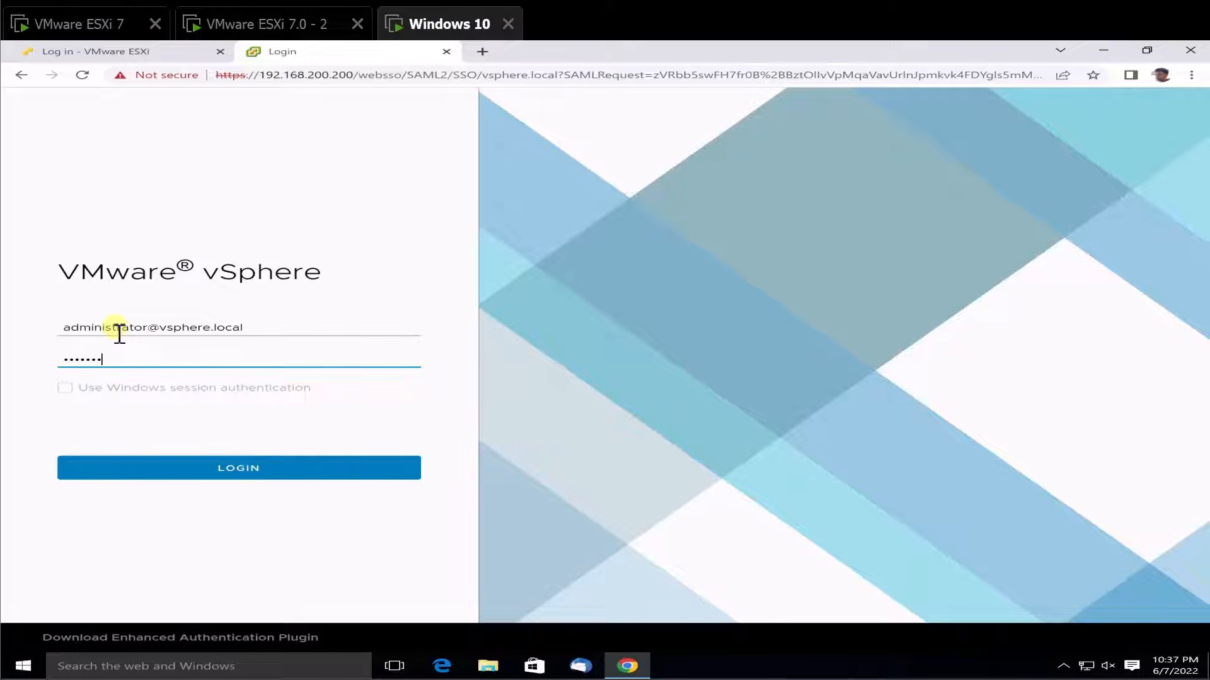
{"action": "type", "text": "••"}
{"action": "key", "text": "Return"}
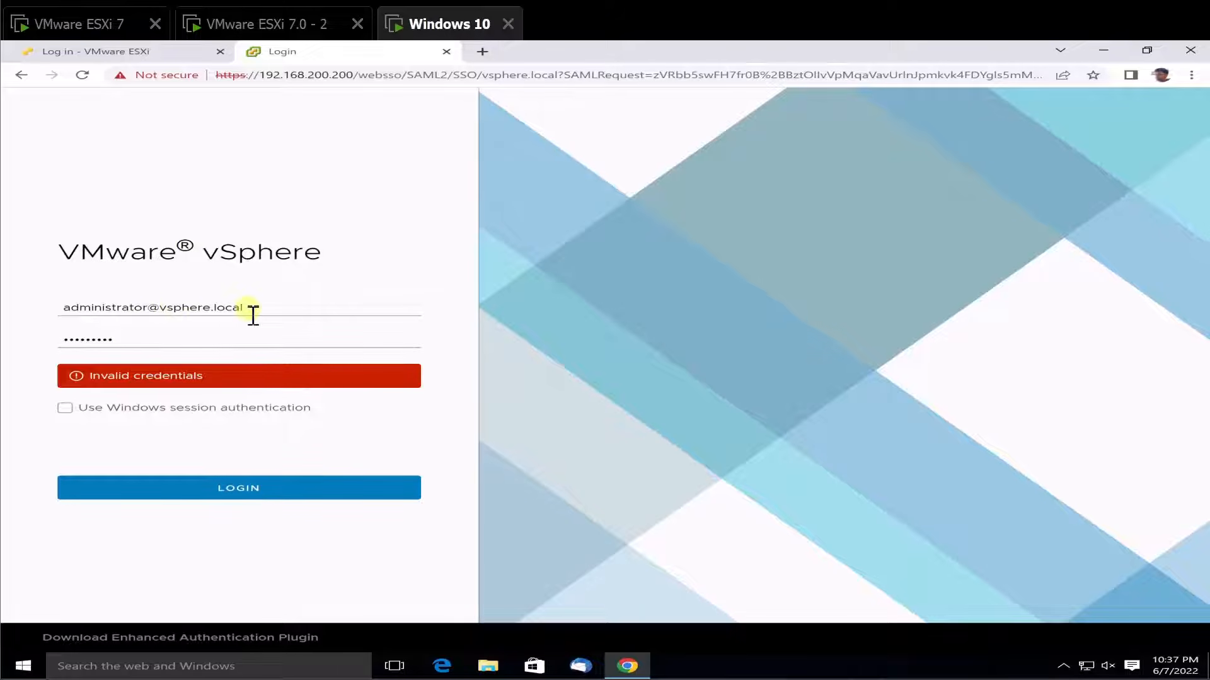
Re-enter the administrator account's password and log in to the vSphere Client.
{"action": "left_click_drag", "start_coordinate": [129, 346], "coordinate": [56, 345]}
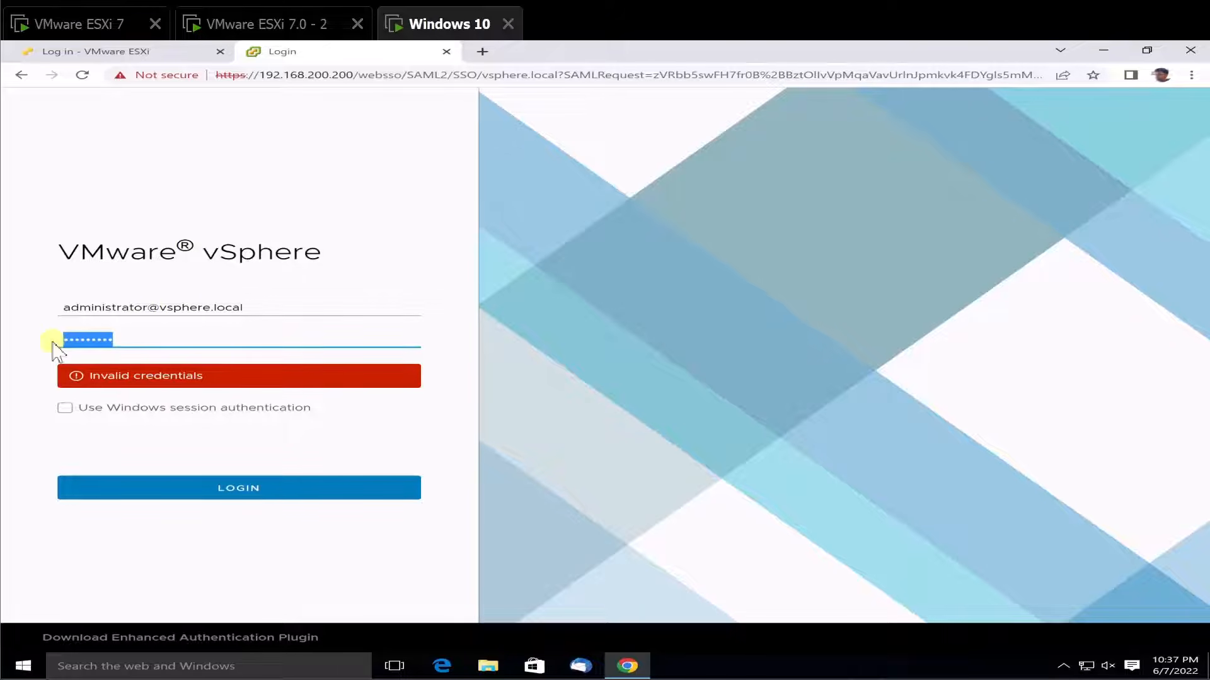
{"action": "type", "text": "••"}
{"action": "key", "text": "Return"}
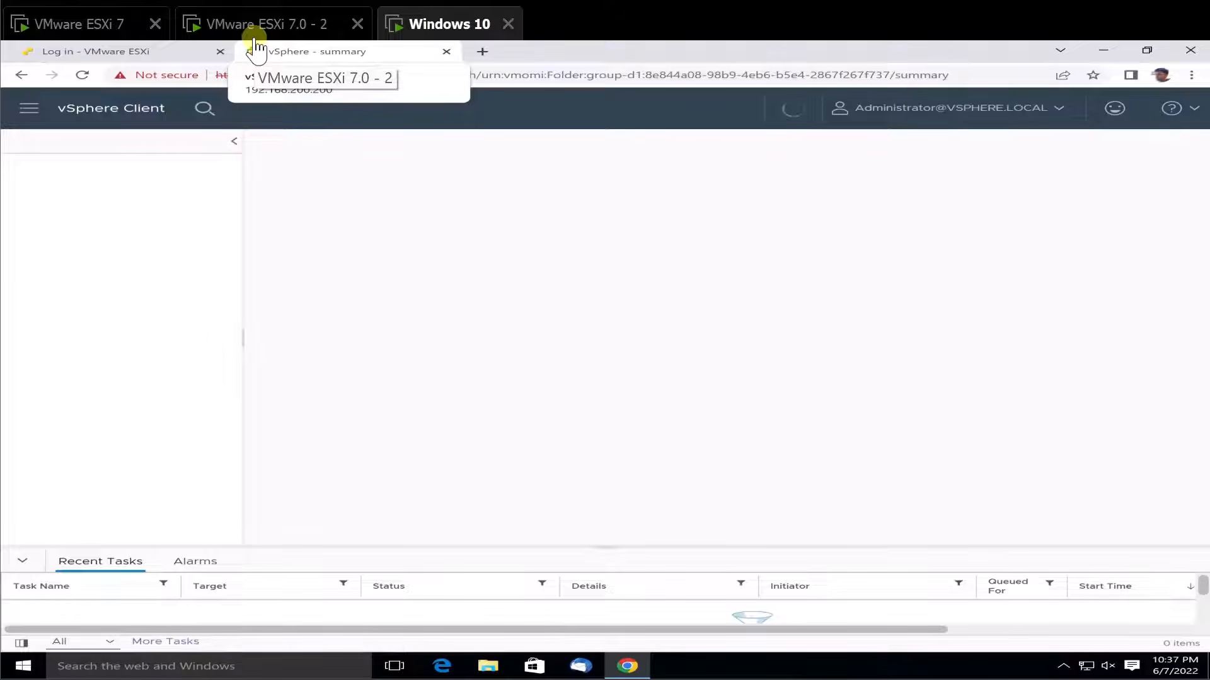
Check the VMware ESXi 7 machine's console, then log in to the ESXi host client at 192.168.200.135 as root with the account password.
{"action": "left_click", "coordinate": [97, 25]}
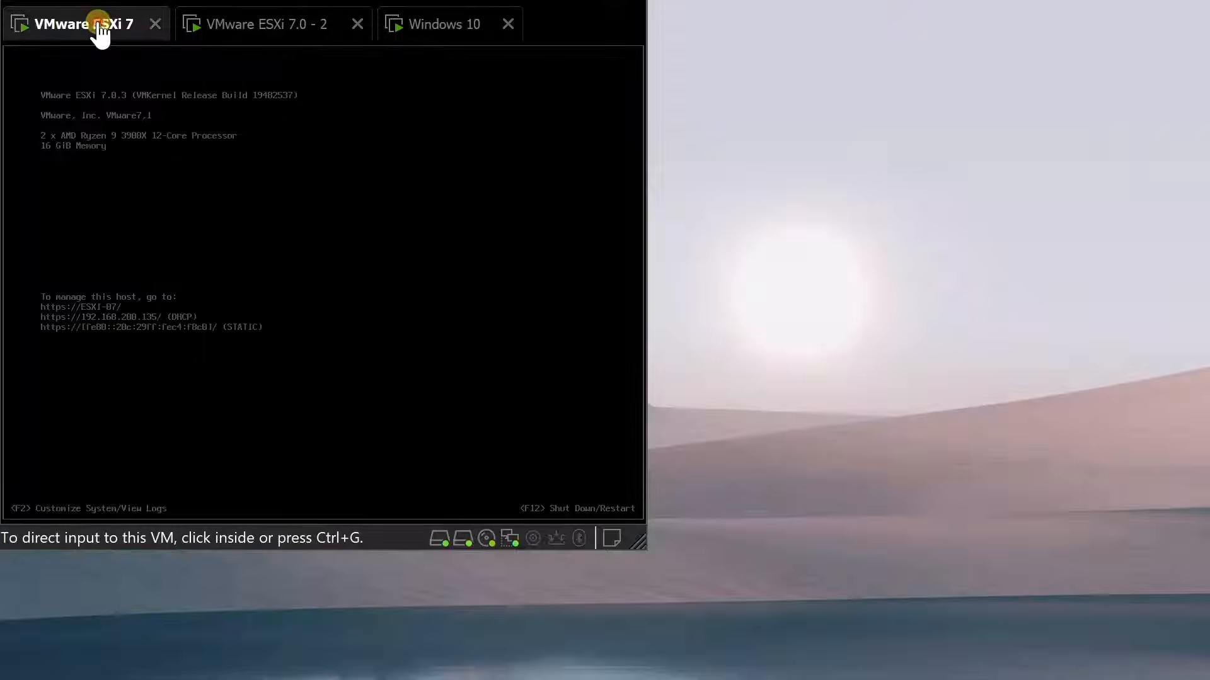
{"action": "left_click", "coordinate": [421, 24]}
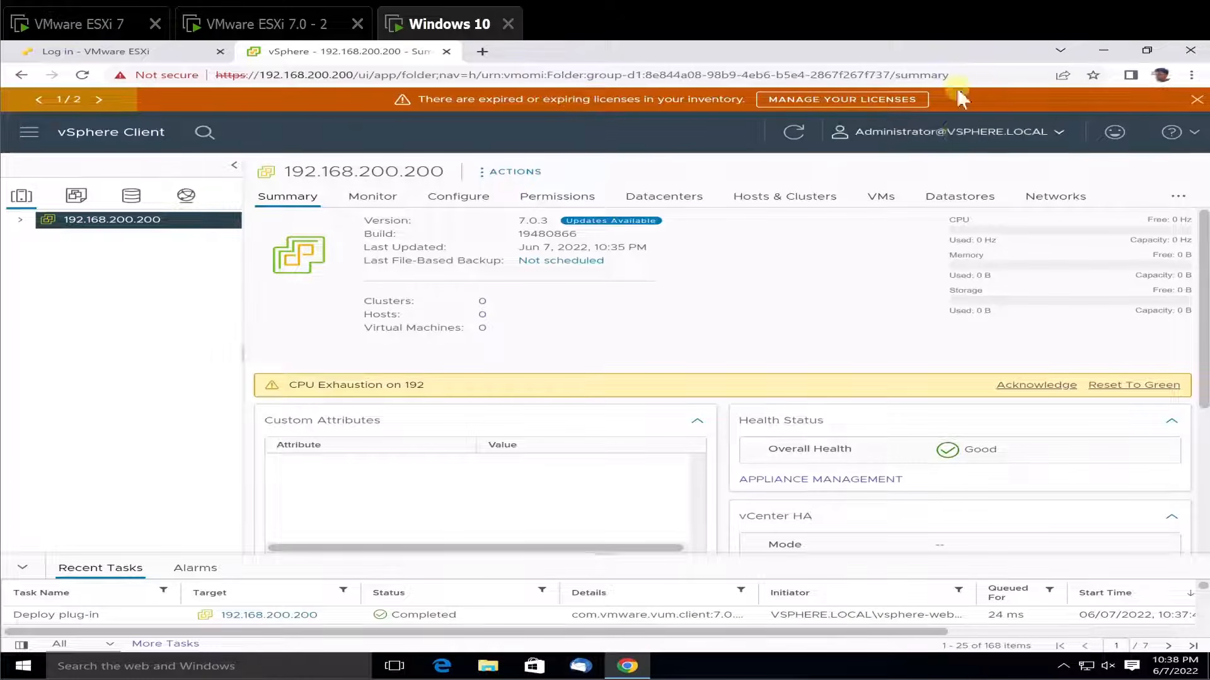
{"action": "left_click", "coordinate": [162, 53]}
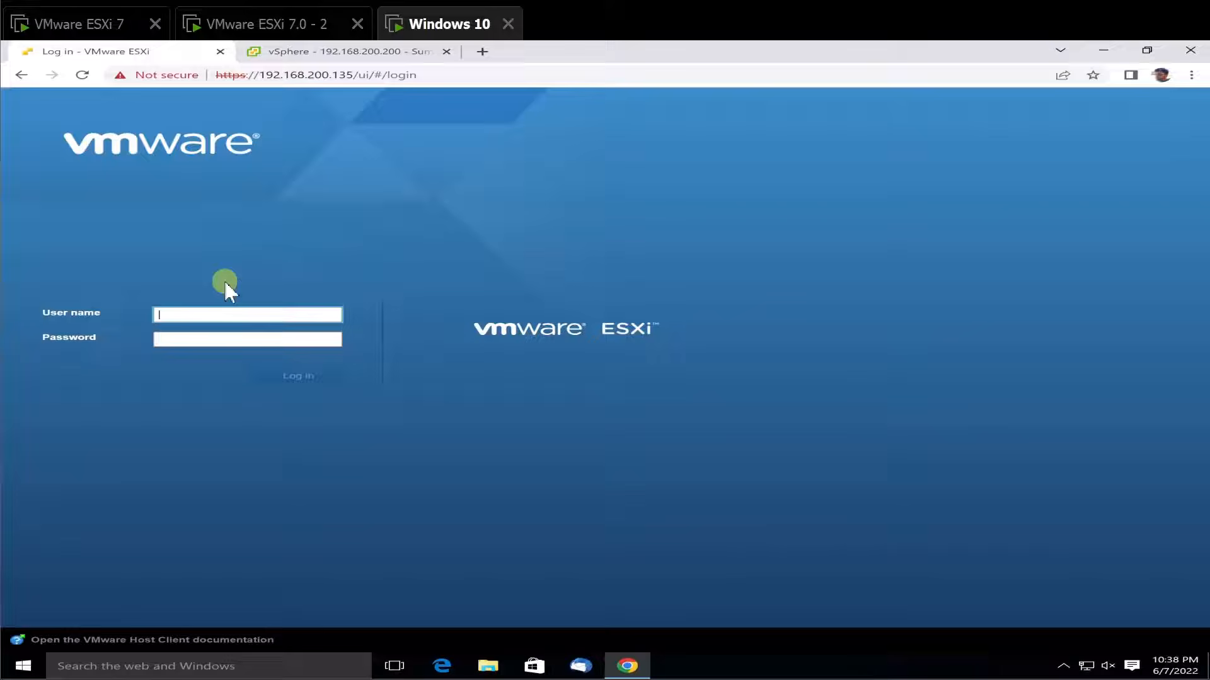
{"action": "left_click", "coordinate": [210, 315]}
{"action": "left_click", "coordinate": [246, 344]}
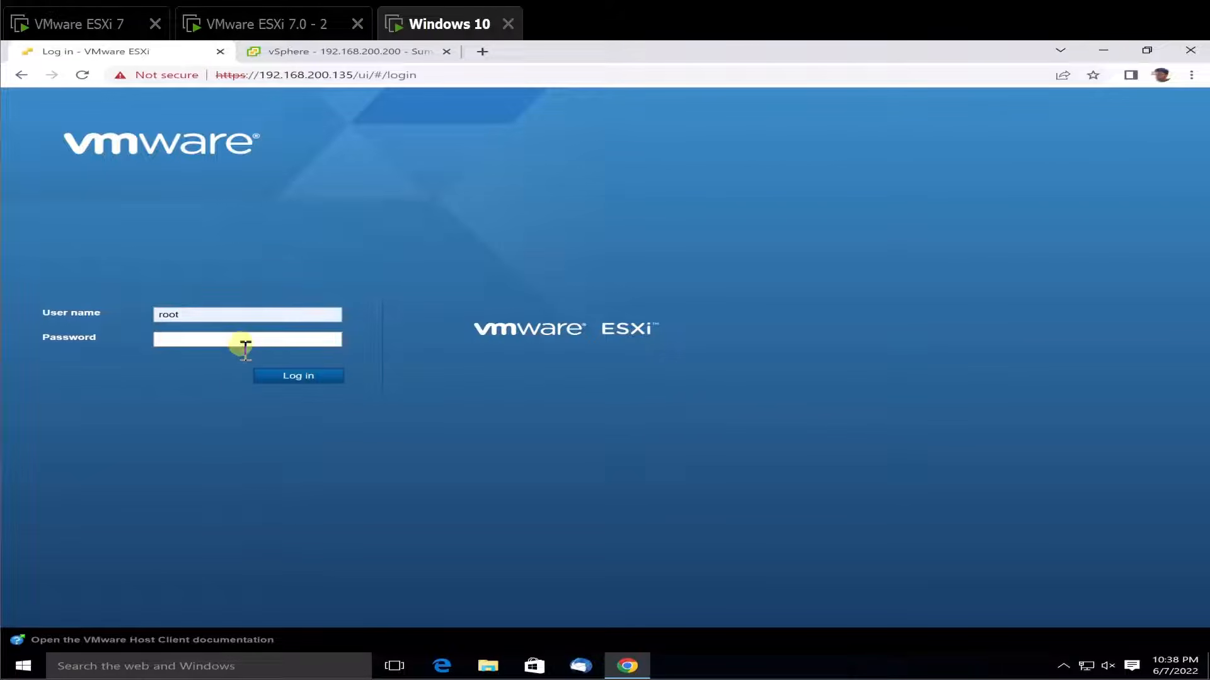
{"action": "type", "text": "********"}
{"action": "key", "text": "Return"}
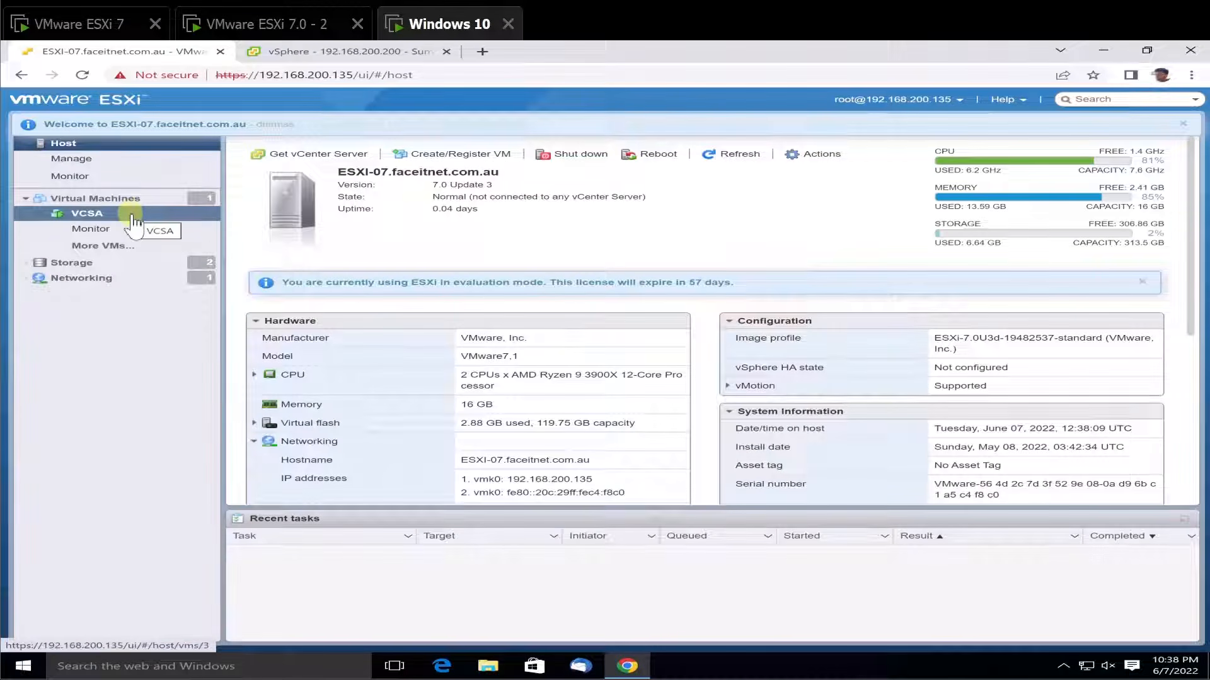
View the VCSA virtual machine's screen in the browser console, then close the console.
{"action": "left_click", "coordinate": [94, 216]}
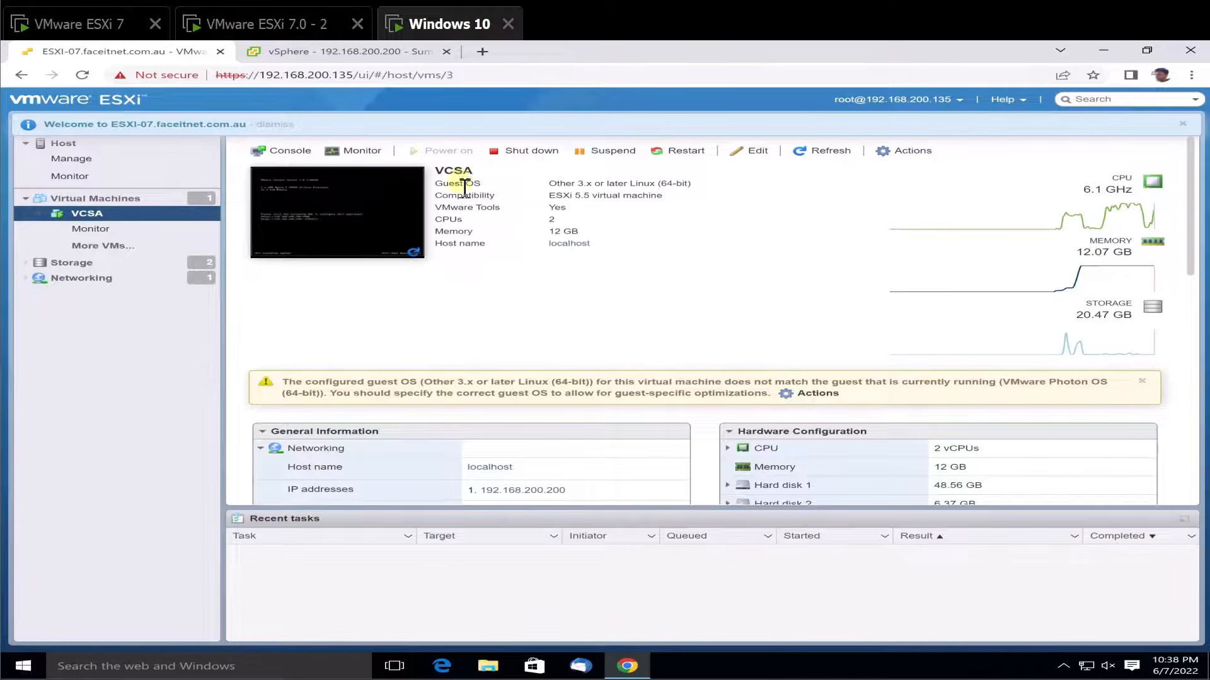
{"action": "left_click", "coordinate": [296, 153]}
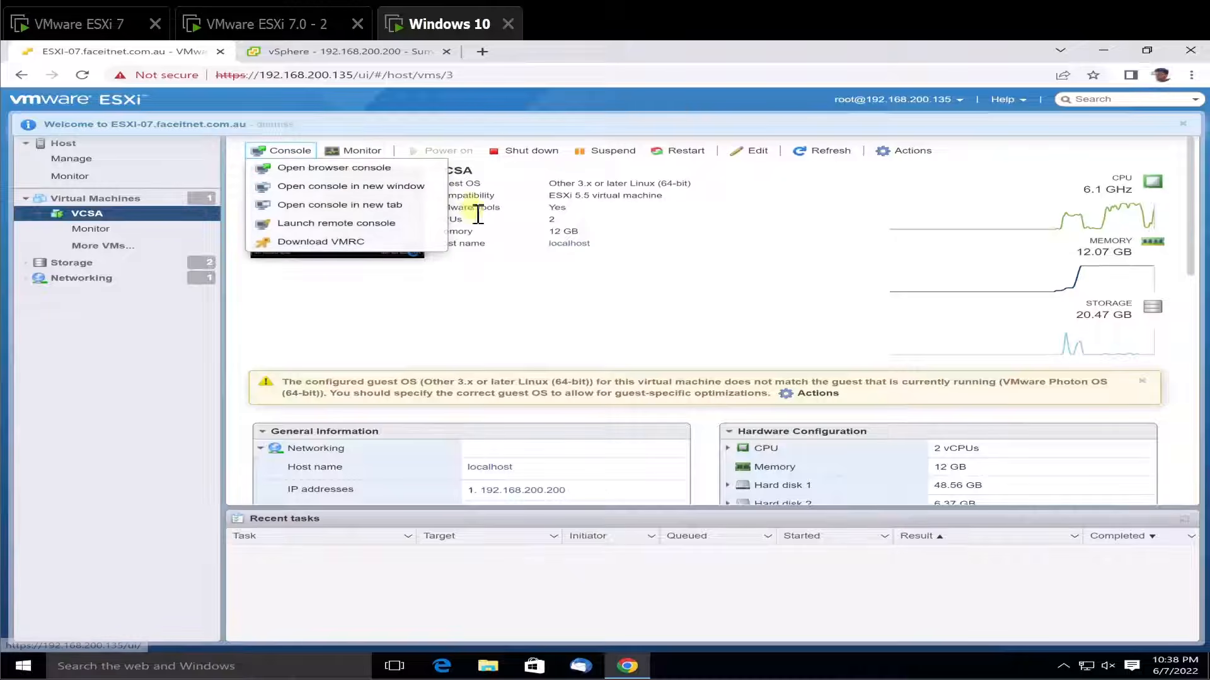
{"action": "left_click", "coordinate": [321, 167]}
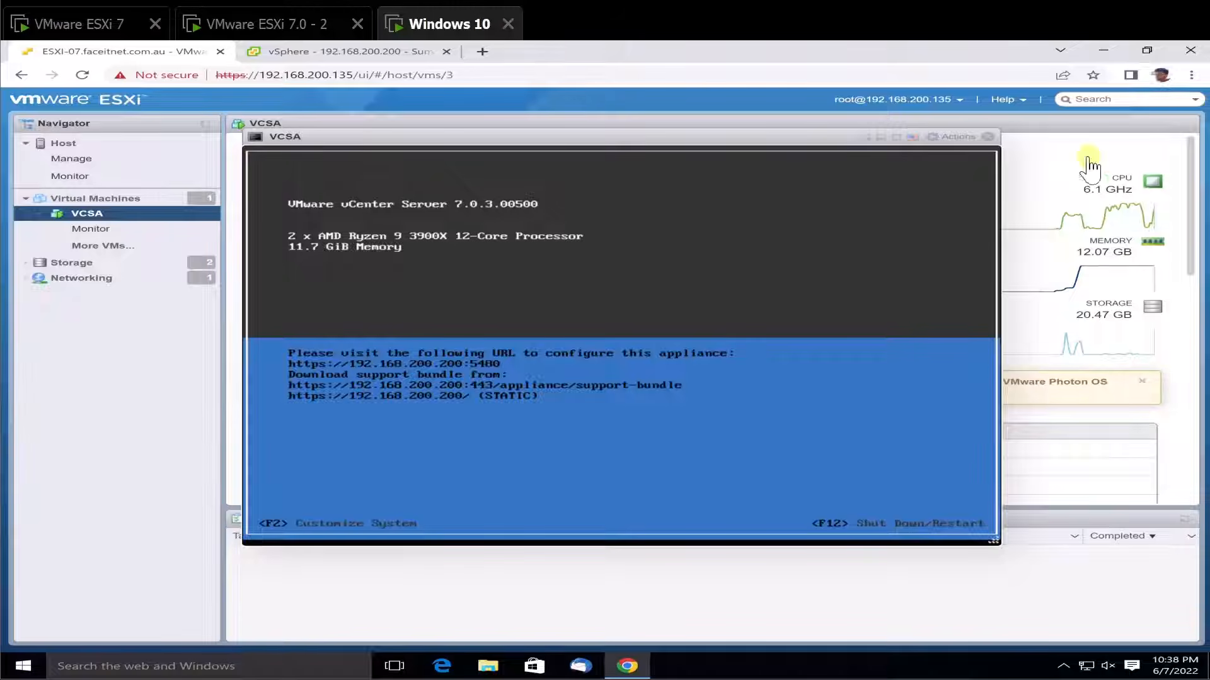
{"action": "left_click", "coordinate": [990, 137]}
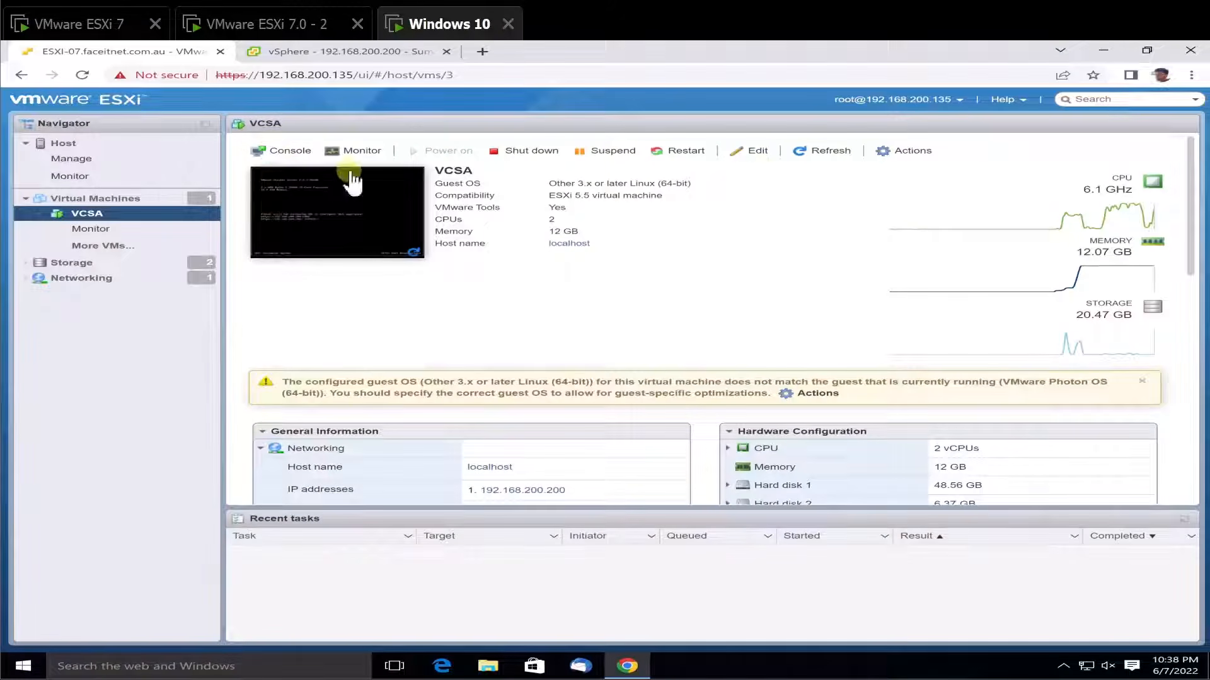
View the VCSA console in a new browser tab, then return to the ESXi host client.
{"action": "left_click", "coordinate": [281, 153]}
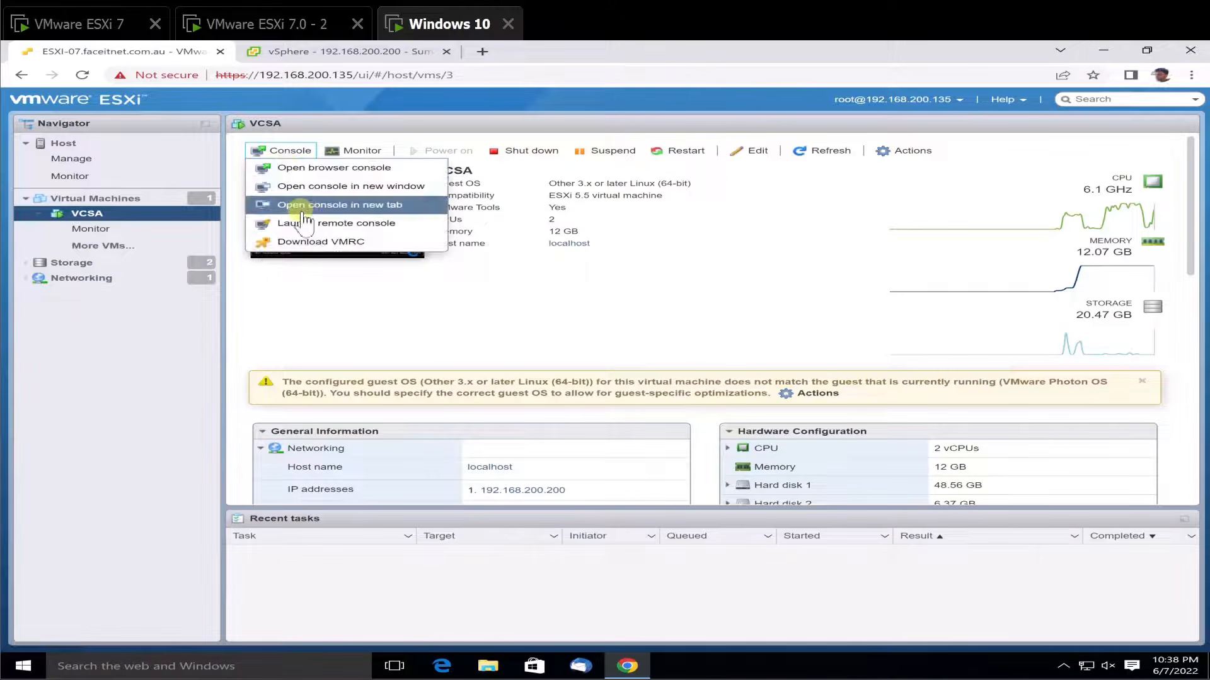
{"action": "left_click", "coordinate": [304, 205]}
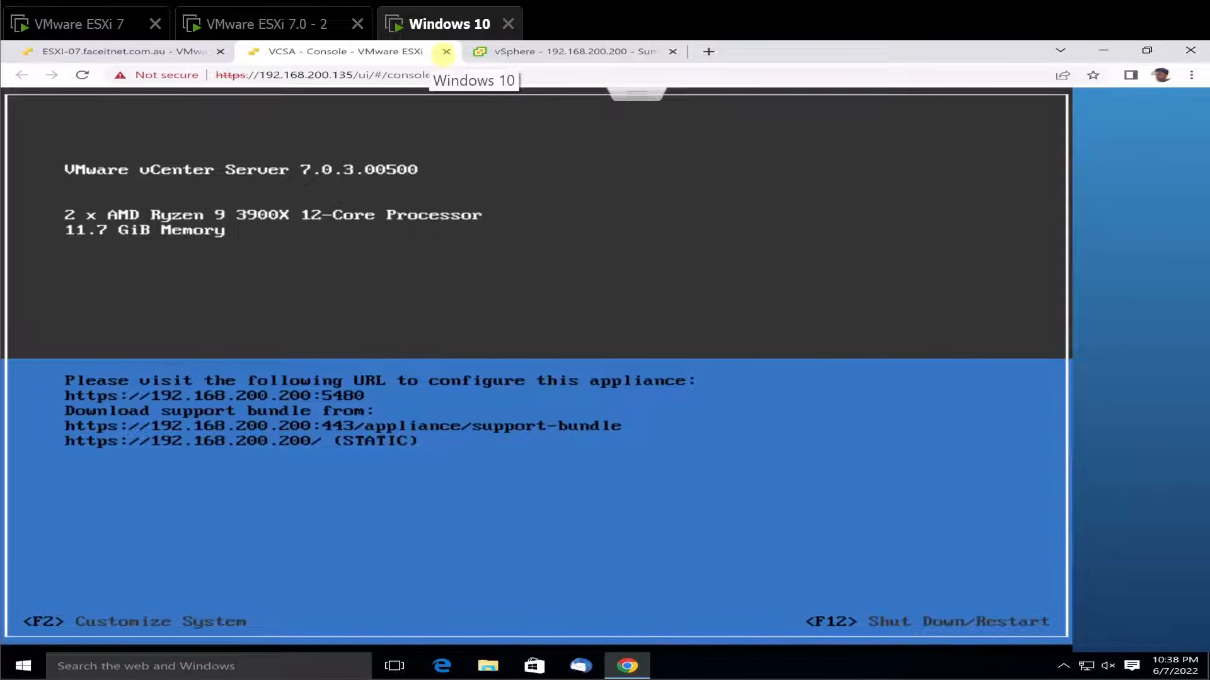
{"action": "left_click", "coordinate": [78, 50]}
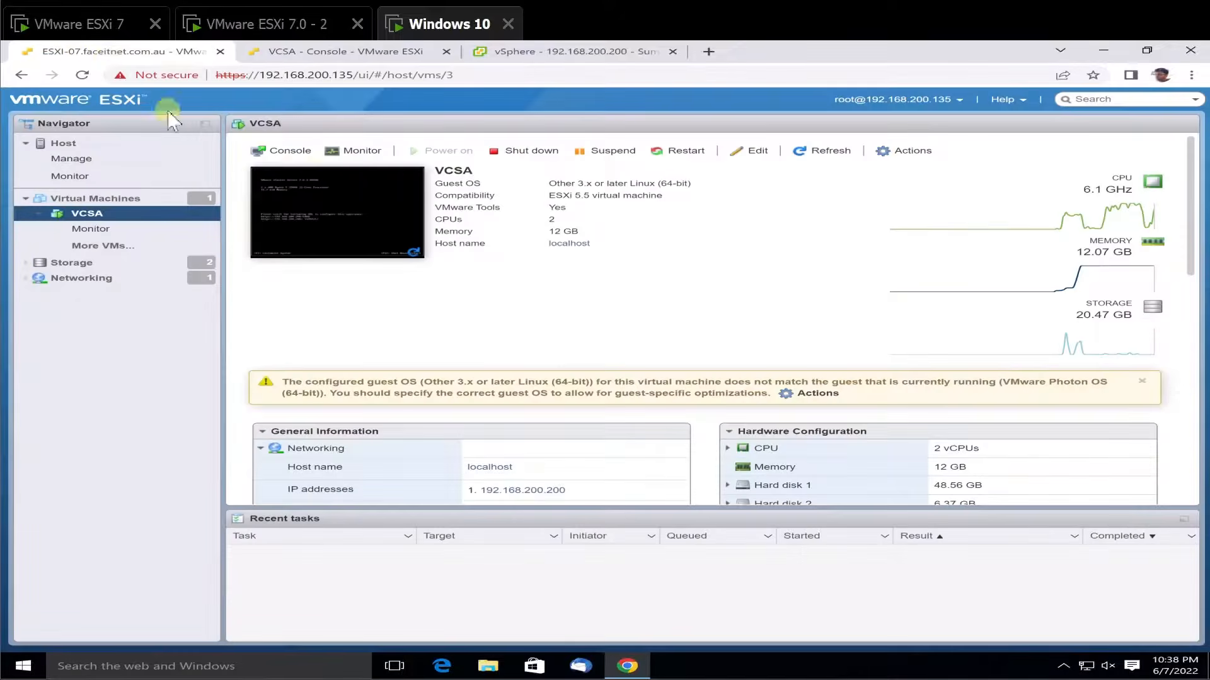
Reopen the VCSA browser console within the host client and dismiss its session notice.
{"action": "left_click", "coordinate": [296, 151]}
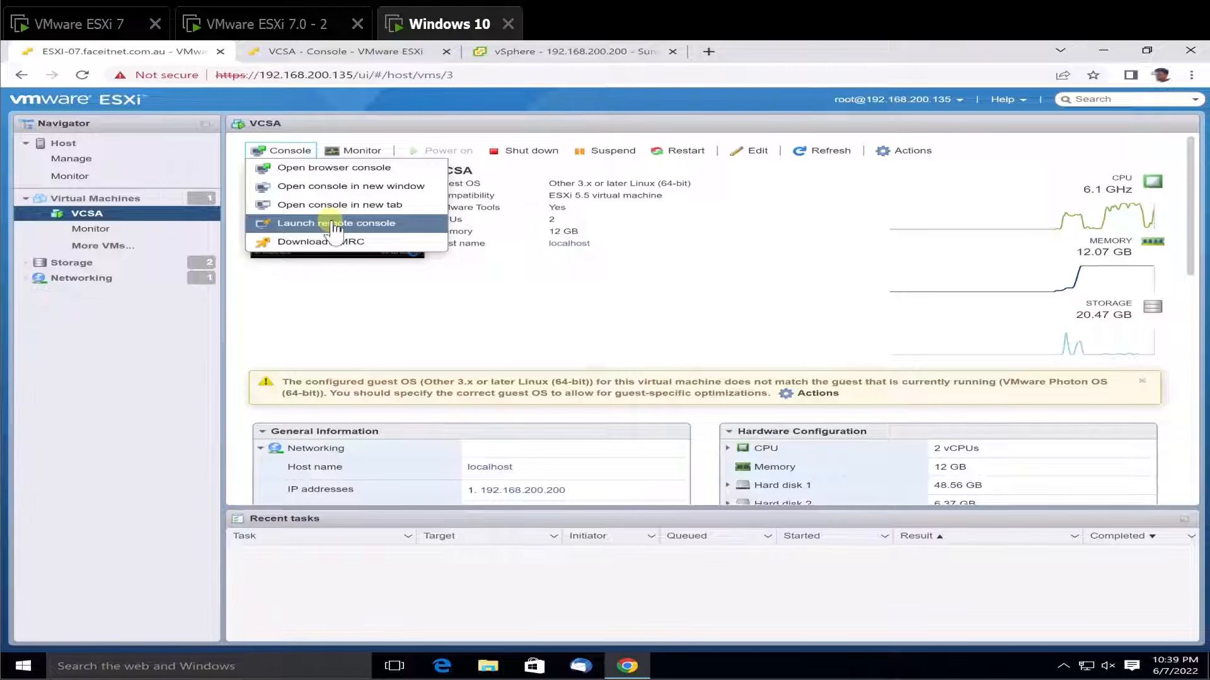
{"action": "left_click", "coordinate": [324, 168]}
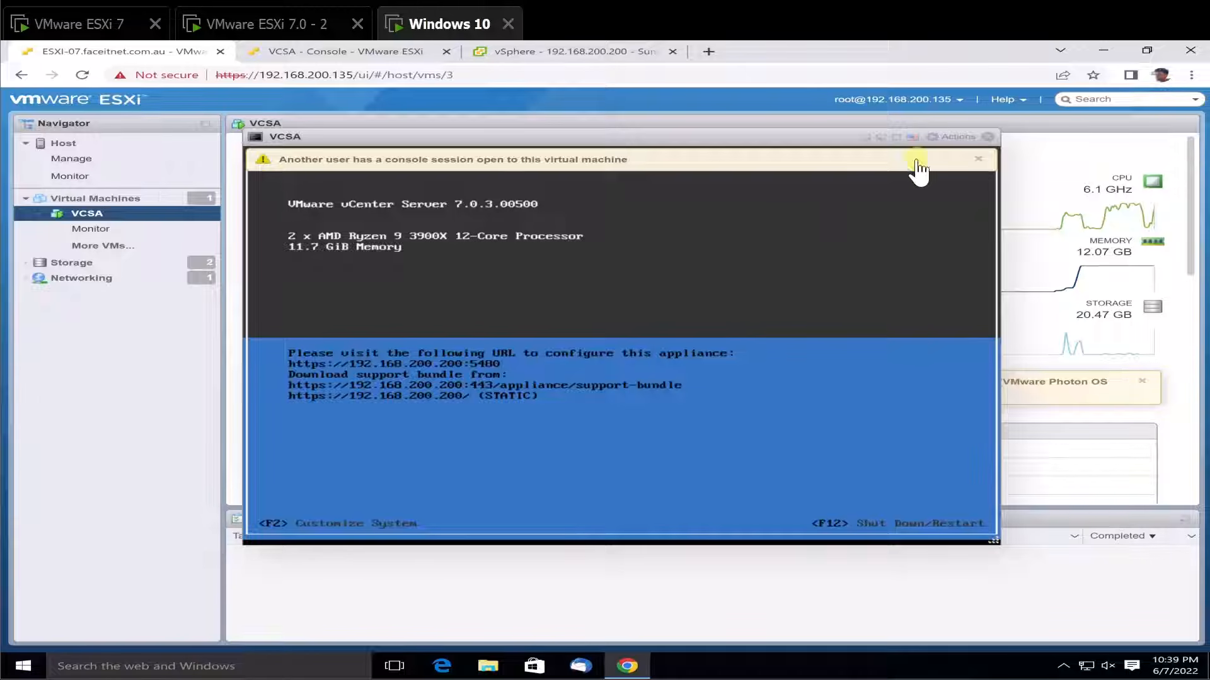
{"action": "left_click", "coordinate": [979, 160]}
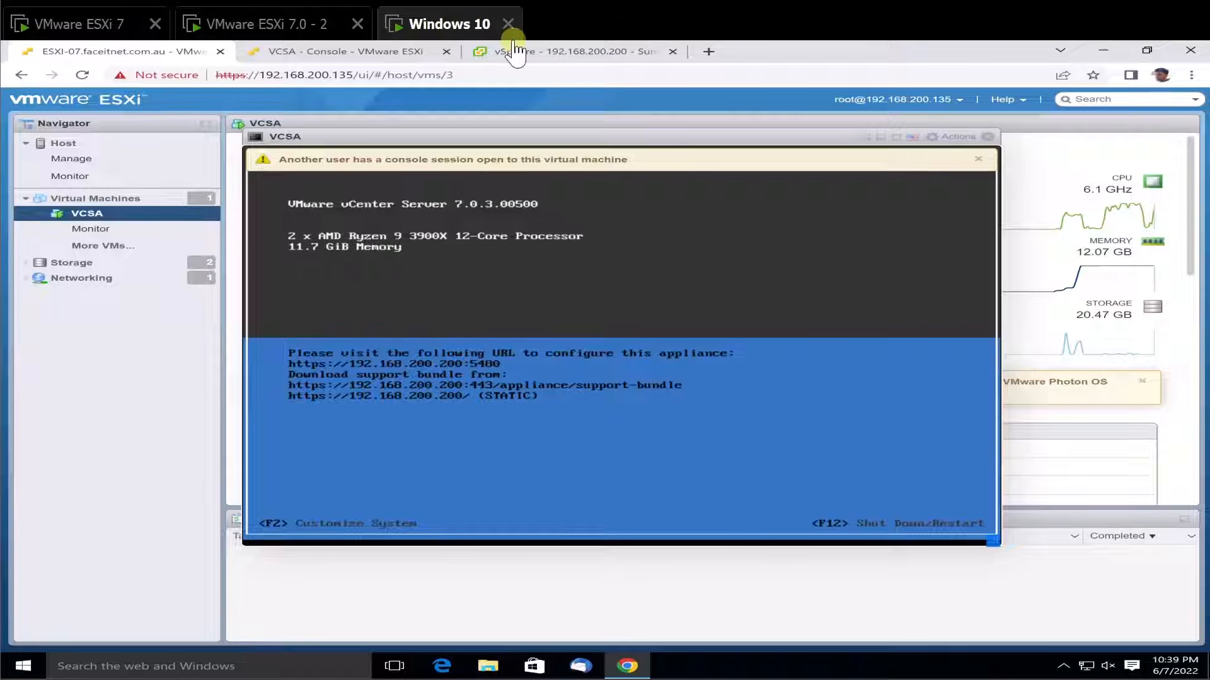
Return to the vSphere Client, glance at both ESXi machines, and compare the VMs and Templates inventory with Hosts and Clusters.
{"action": "left_click", "coordinate": [541, 53]}
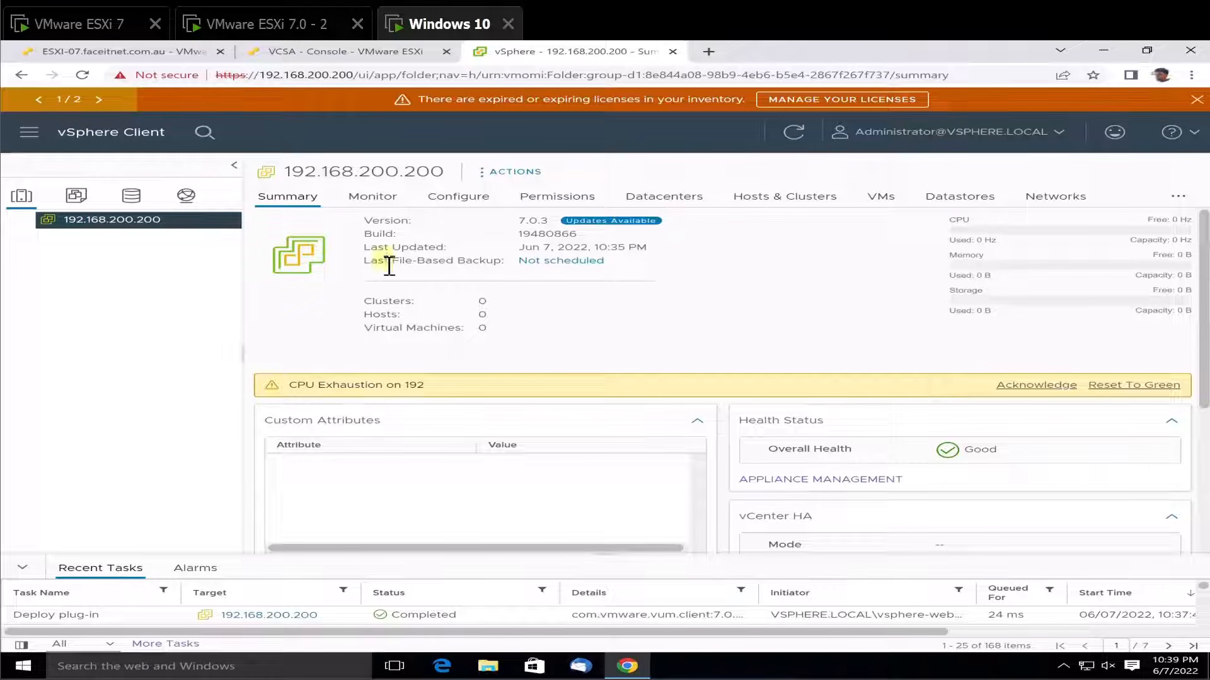
{"action": "left_click", "coordinate": [110, 28]}
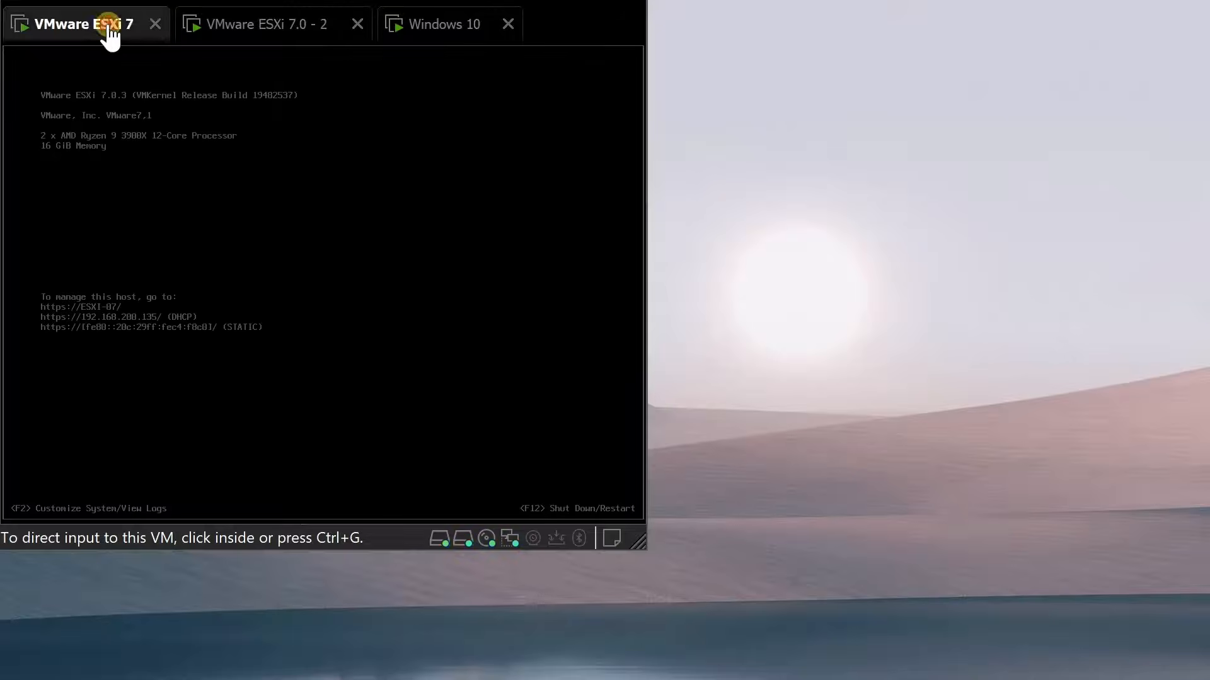
{"action": "left_click", "coordinate": [246, 26]}
{"action": "left_click", "coordinate": [449, 31]}
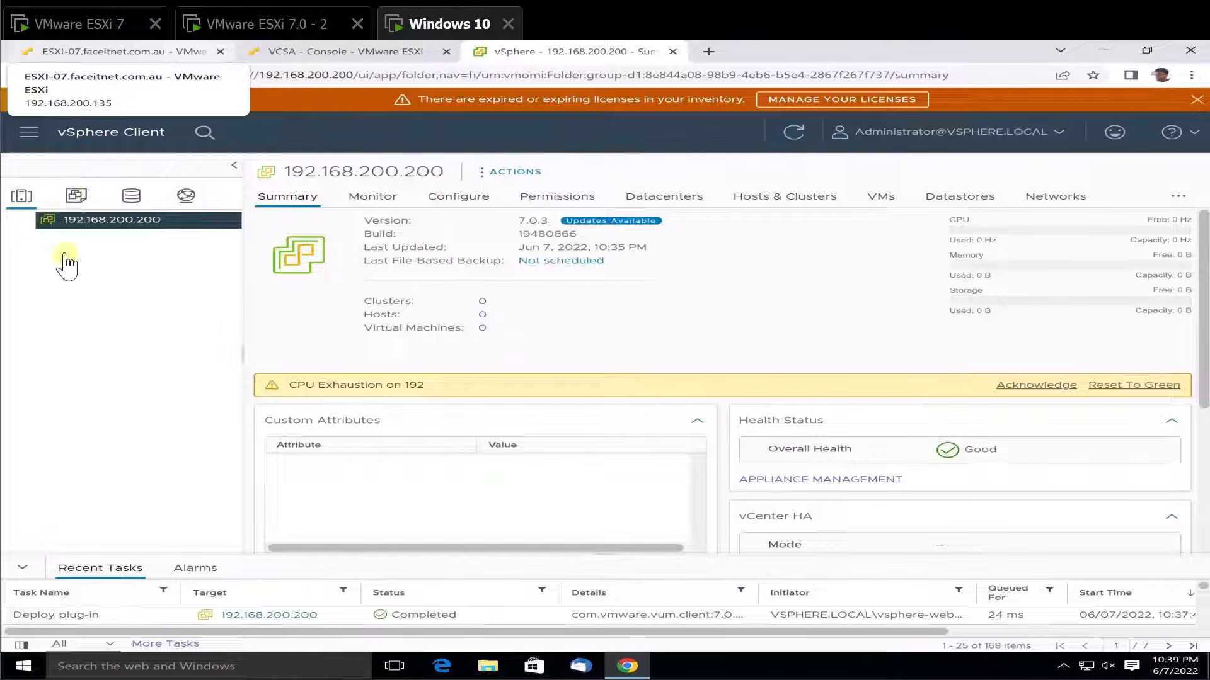
{"action": "left_click", "coordinate": [77, 196]}
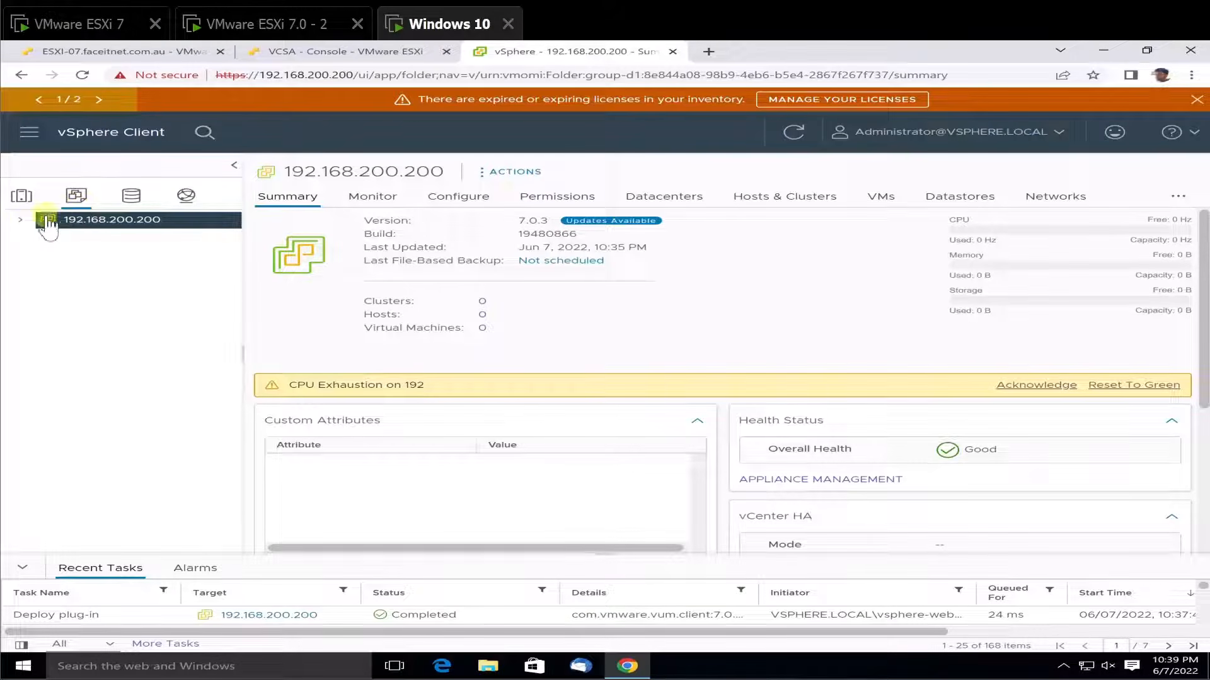
{"action": "left_click", "coordinate": [22, 197]}
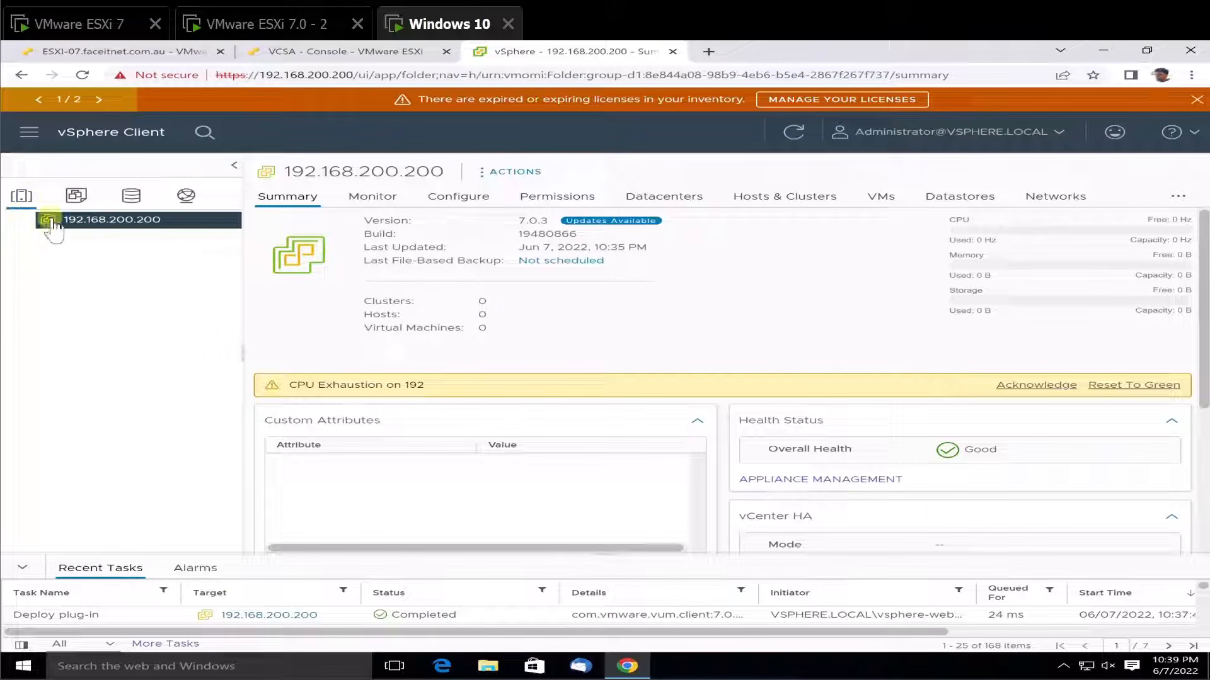
Create a new datacenter named Melbourne under vCenter 192.168.200.200.
{"action": "right_click", "coordinate": [88, 232]}
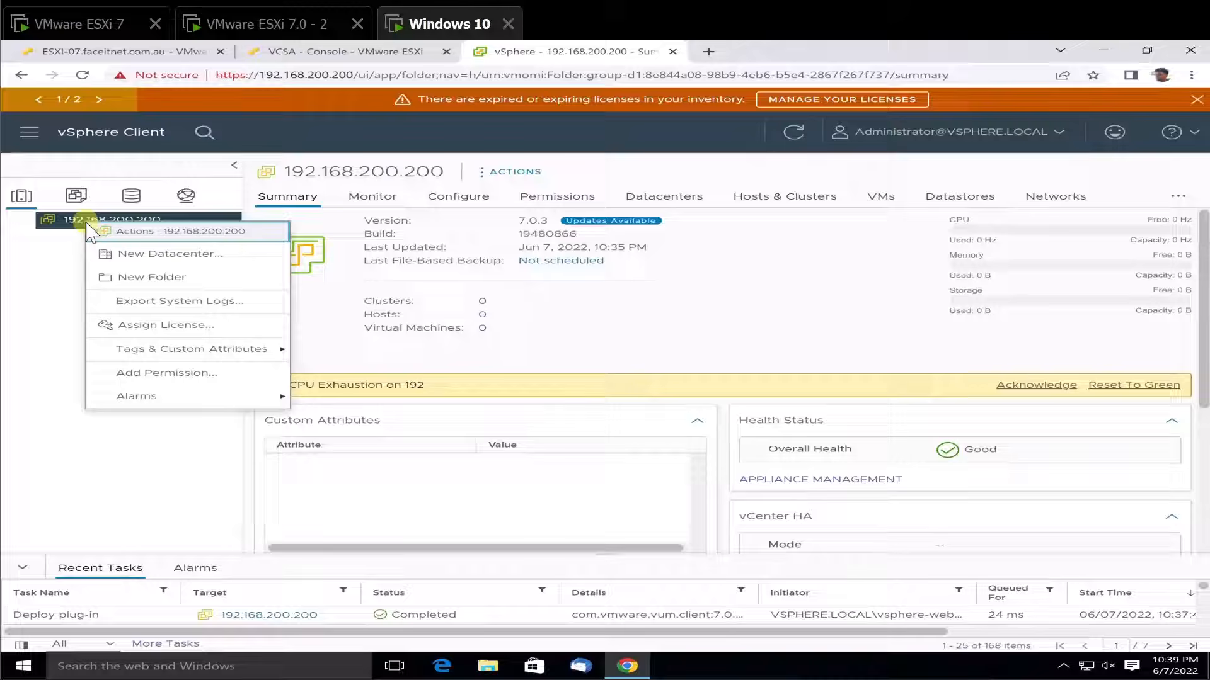
{"action": "left_click", "coordinate": [121, 259]}
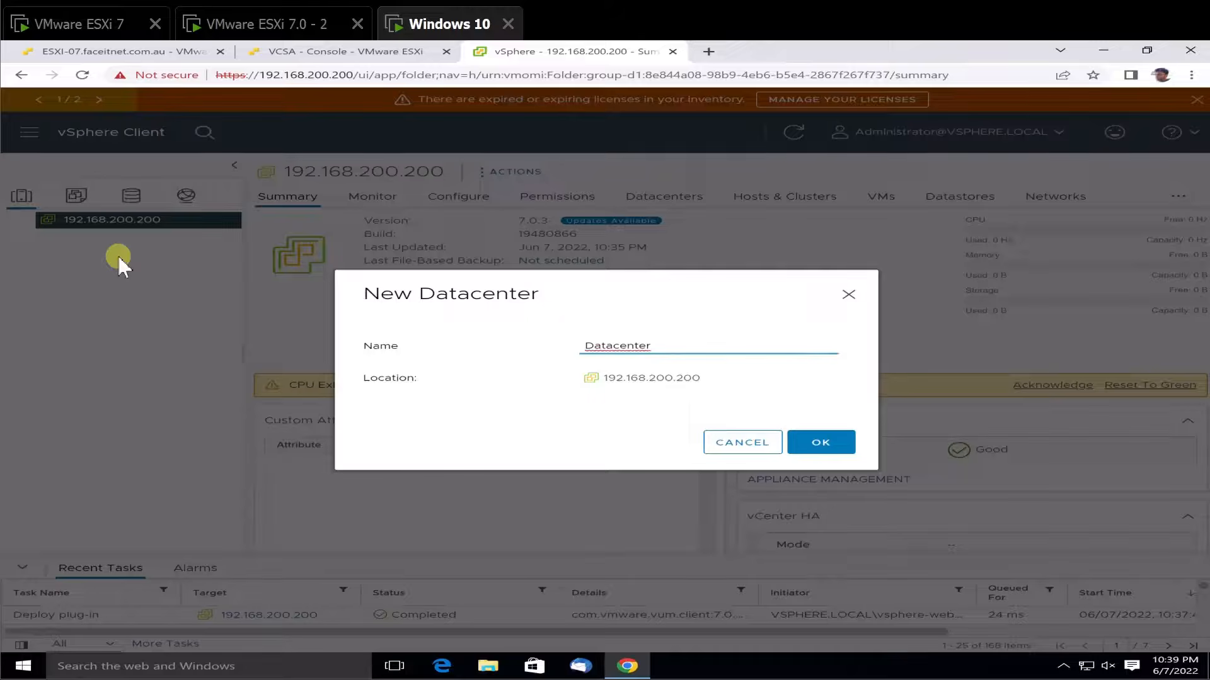
{"action": "left_click_drag", "start_coordinate": [653, 351], "coordinate": [563, 354]}
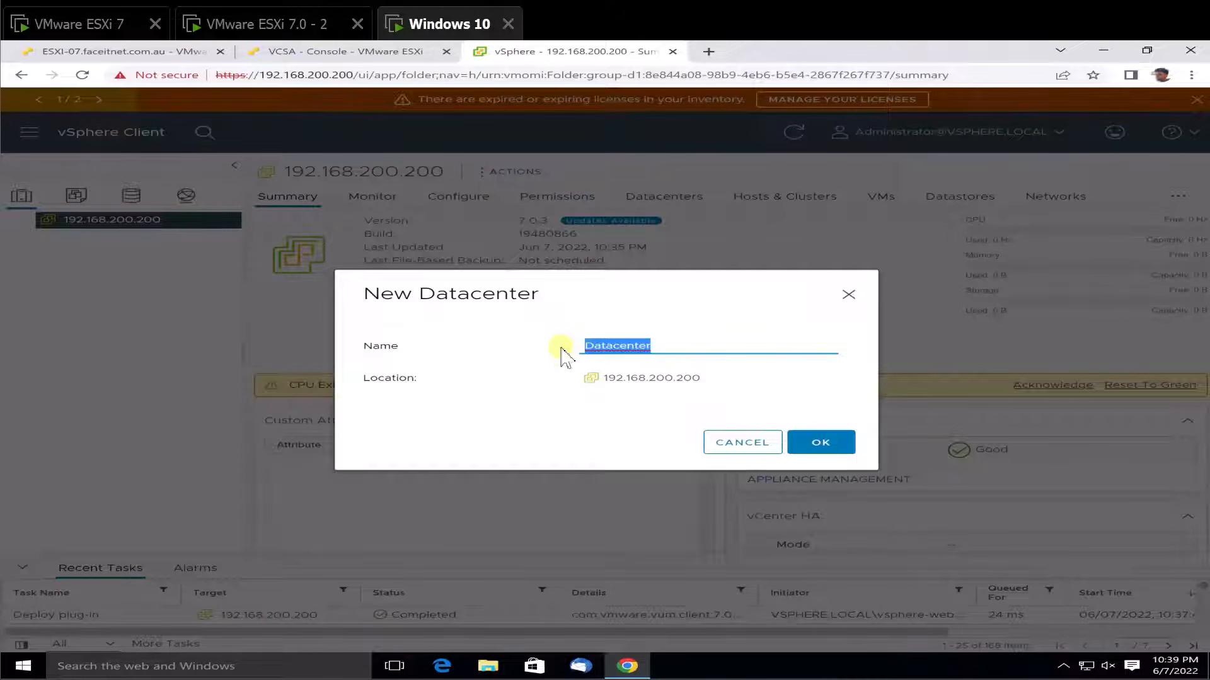
{"action": "type", "text": "Melbourne"}
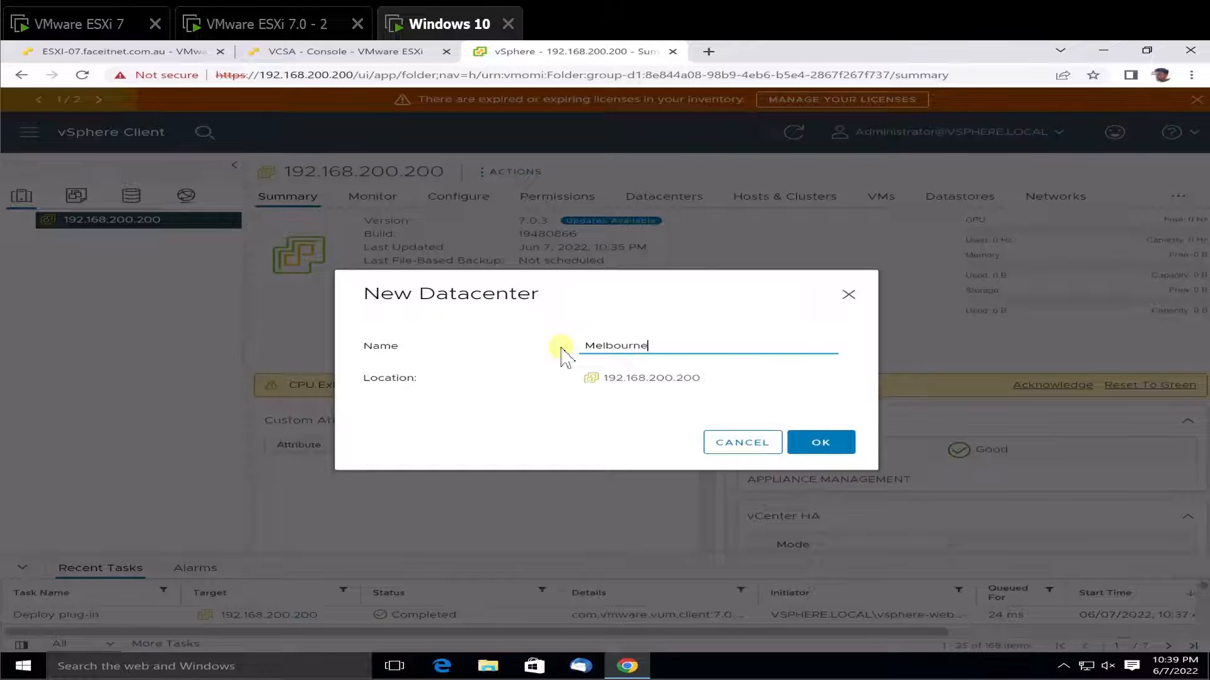
{"action": "left_click", "coordinate": [824, 445]}
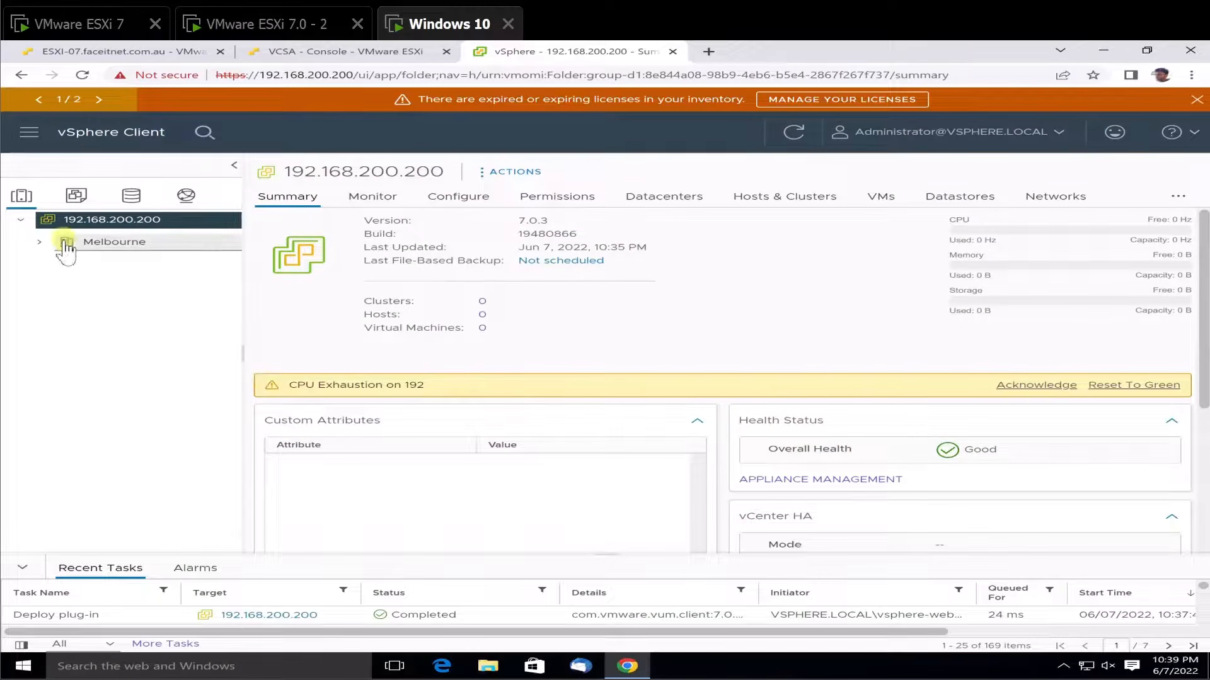
Start adding a host to the Melbourne datacenter, with 192.168.200.135 as its IP address.
{"action": "left_click", "coordinate": [38, 243]}
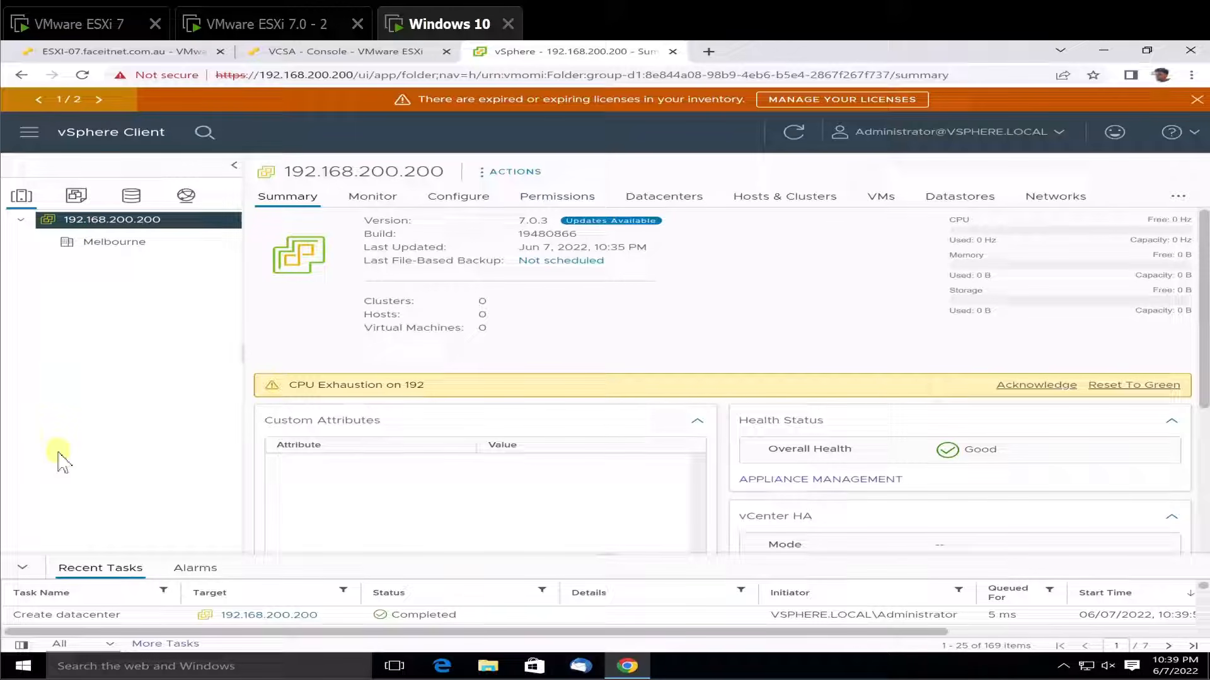
{"action": "left_click", "coordinate": [95, 248]}
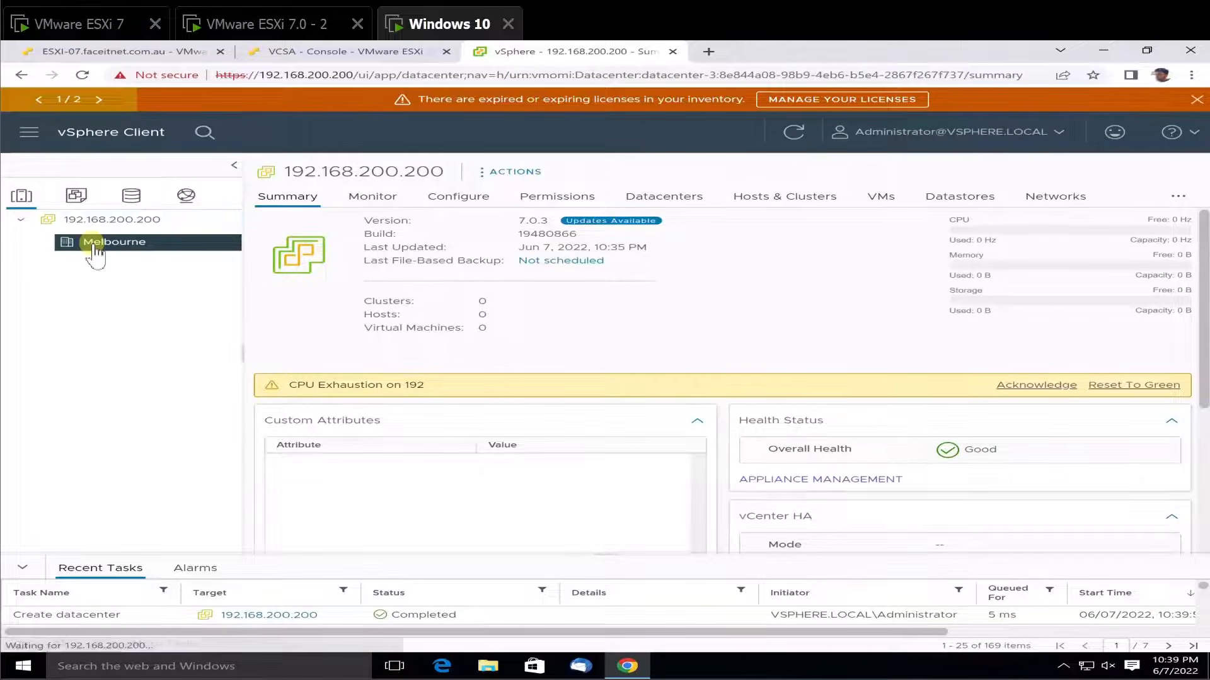
{"action": "right_click", "coordinate": [94, 246]}
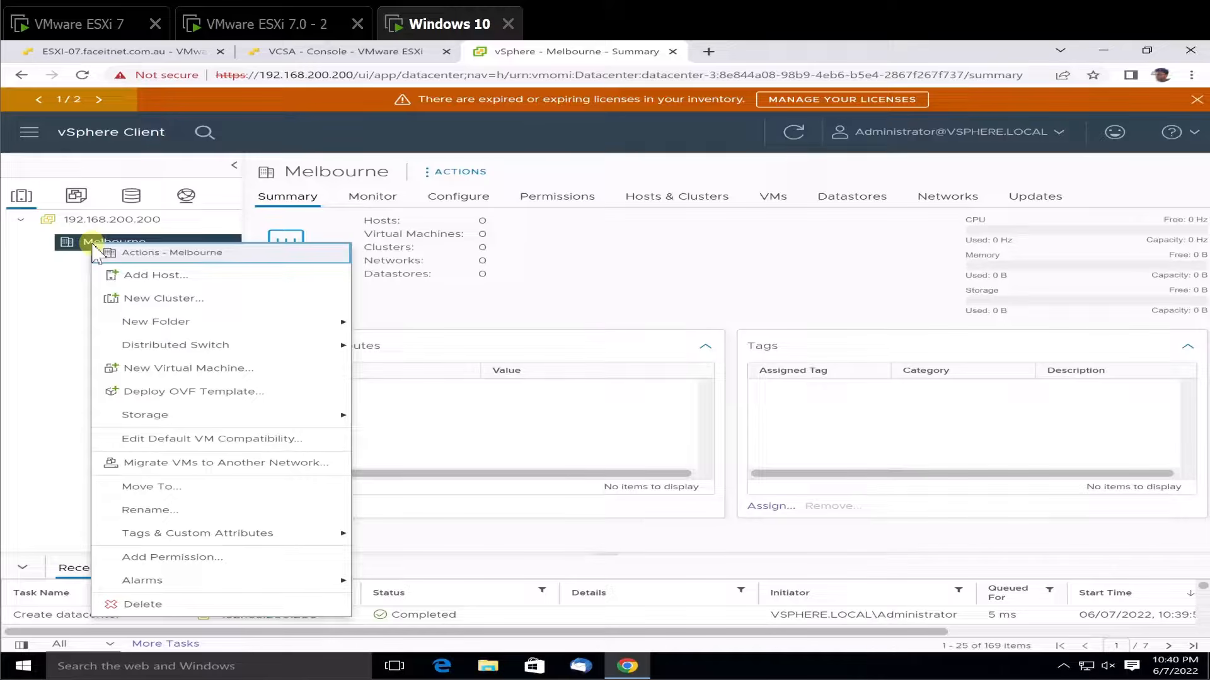
{"action": "left_click", "coordinate": [135, 281]}
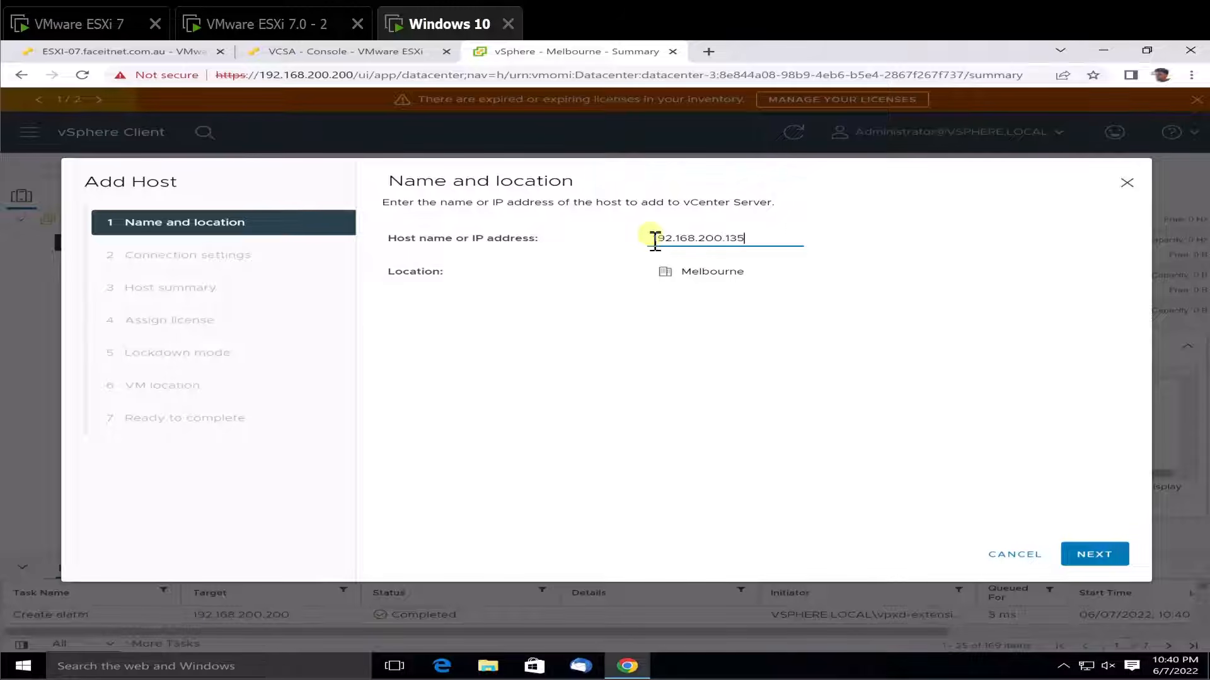
{"action": "left_click", "coordinate": [1080, 557]}
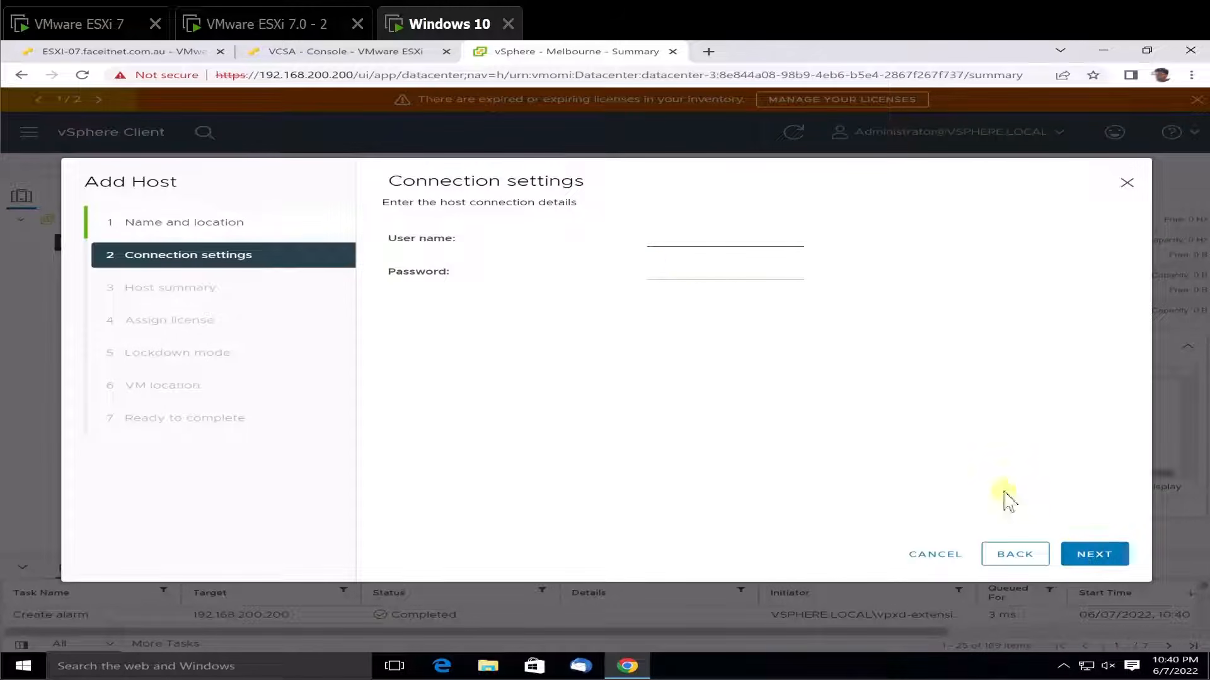
Enter root as the host's user name with its password and submit the connection settings.
{"action": "left_click", "coordinate": [671, 243]}
{"action": "type", "text": "r"}
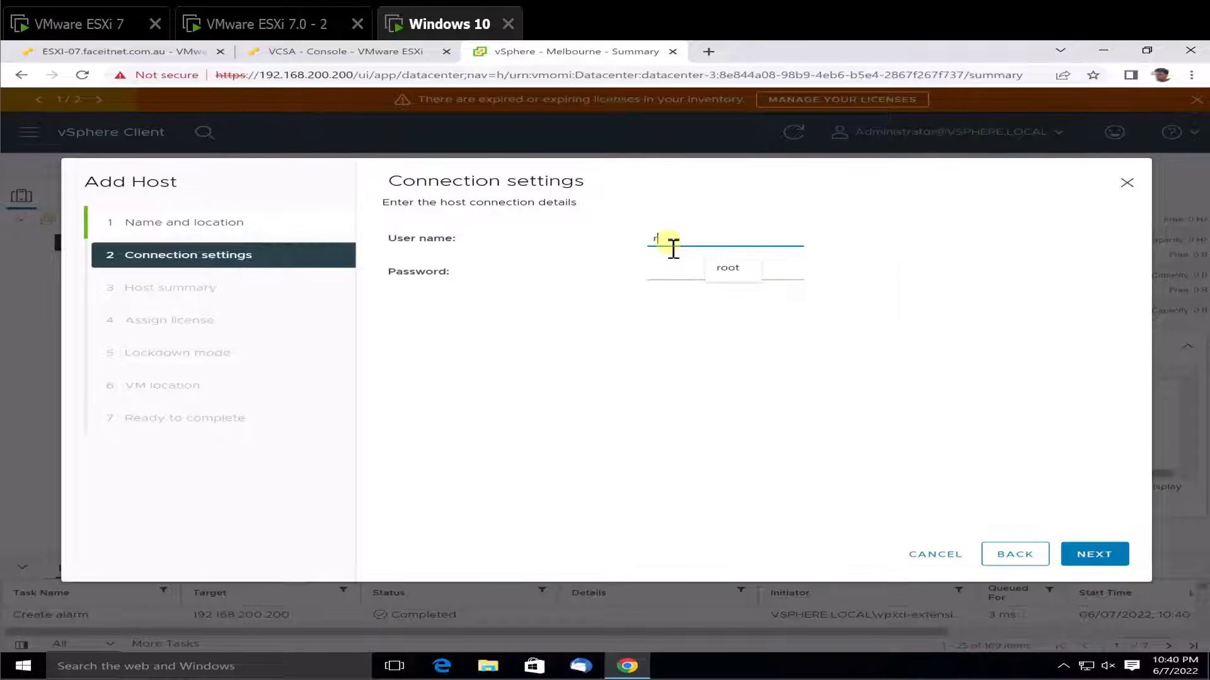
{"action": "type", "text": "oot"}
{"action": "key", "text": "Tab"}
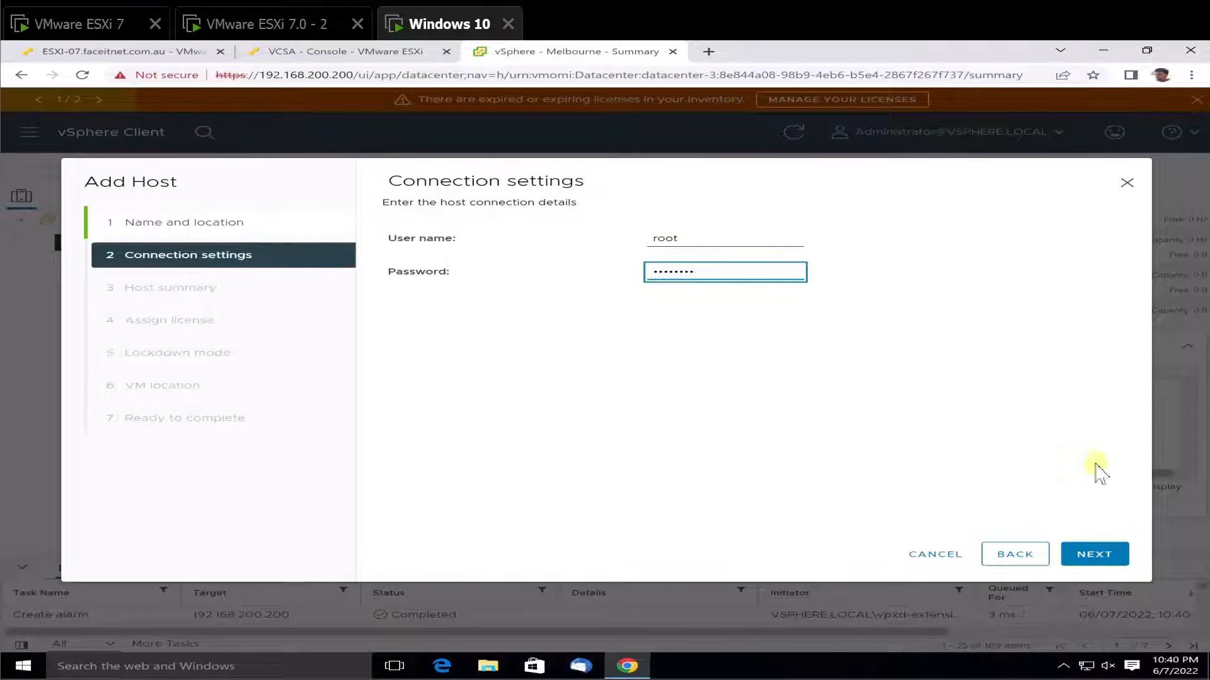
{"action": "left_click", "coordinate": [1114, 560]}
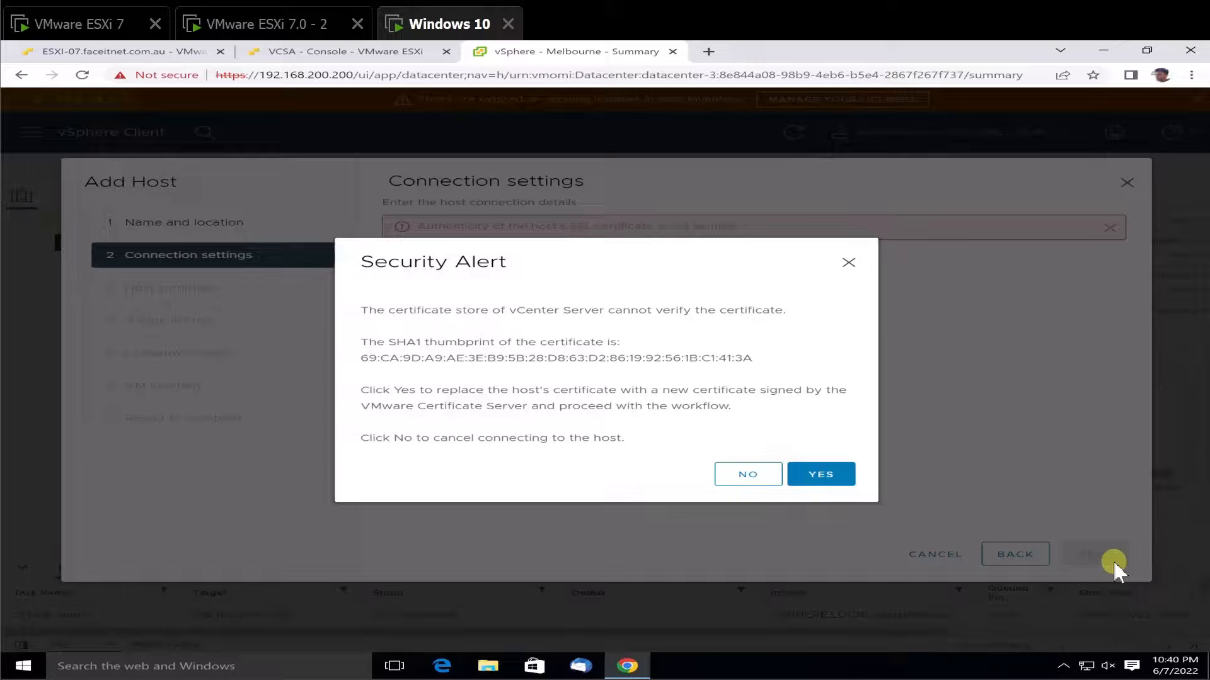
Accept the certificate and finish adding host 192.168.200.135 with the Evaluation License, lockdown mode Disabled and Melbourne as VM location.
{"action": "left_click", "coordinate": [813, 474]}
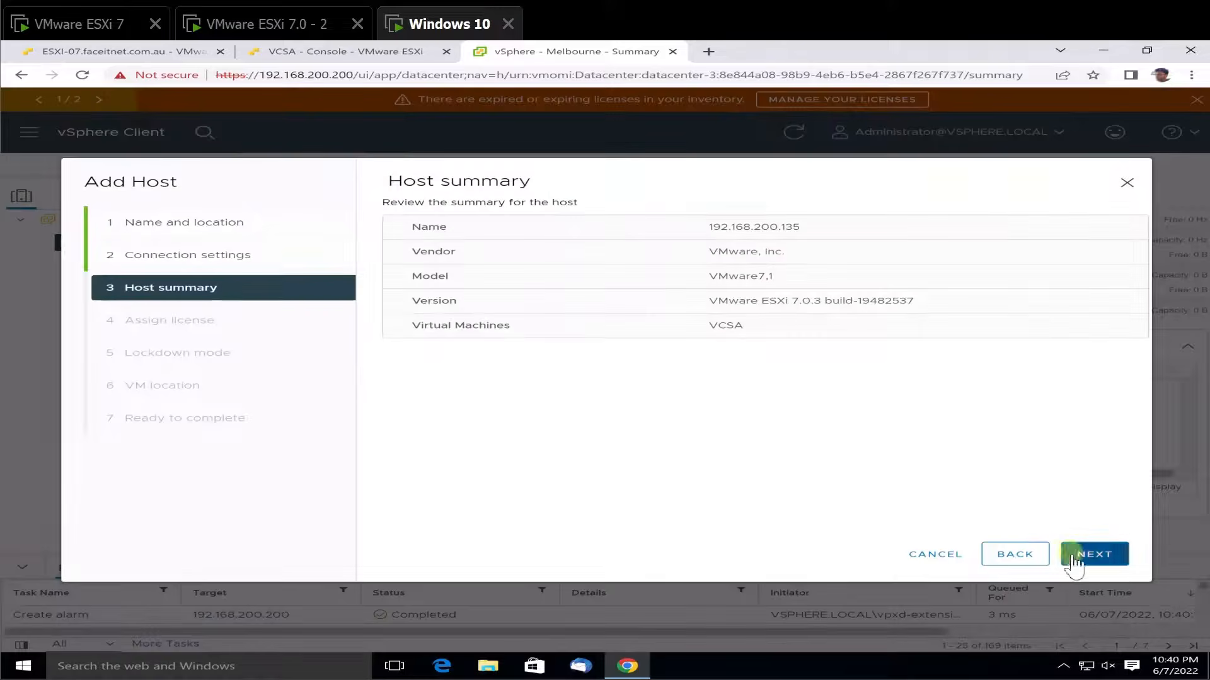
{"action": "left_click", "coordinate": [1080, 558]}
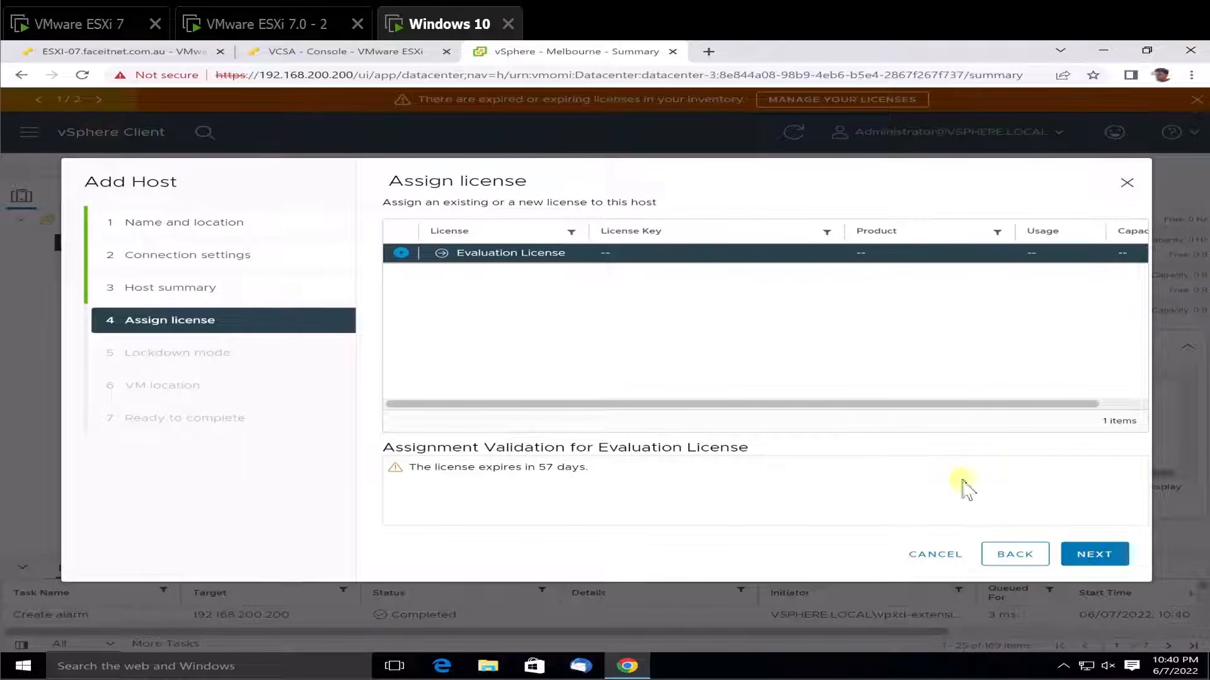
{"action": "left_click", "coordinate": [1107, 557]}
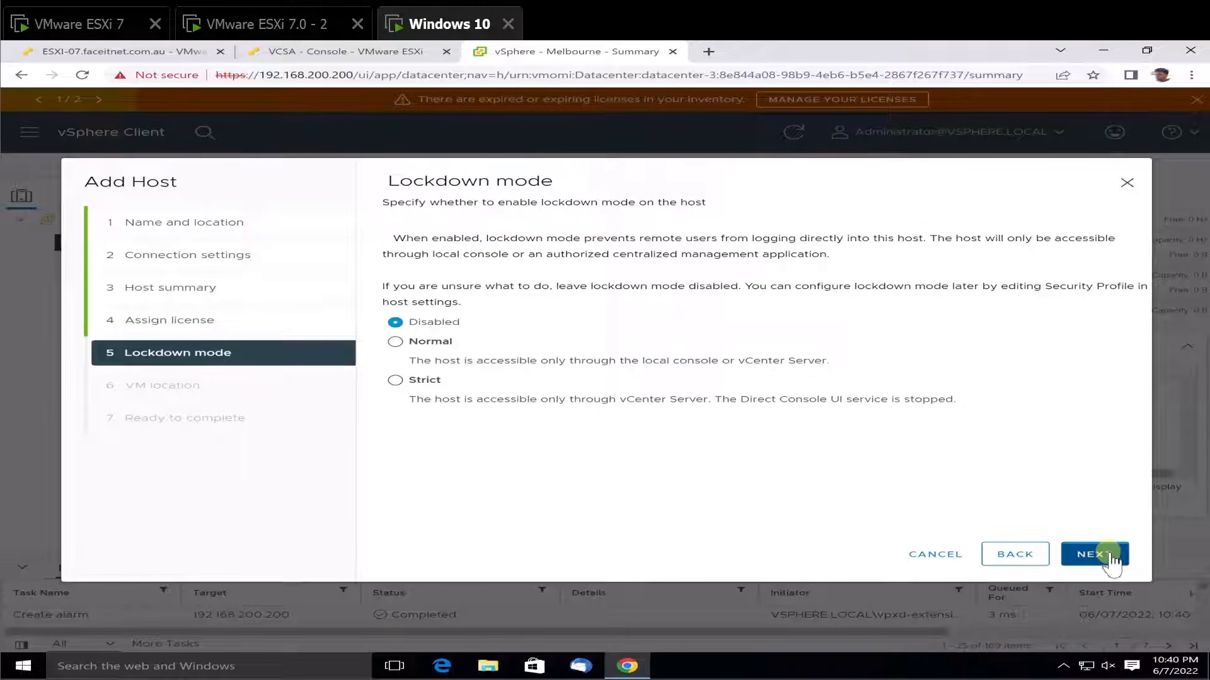
{"action": "left_click", "coordinate": [1109, 558]}
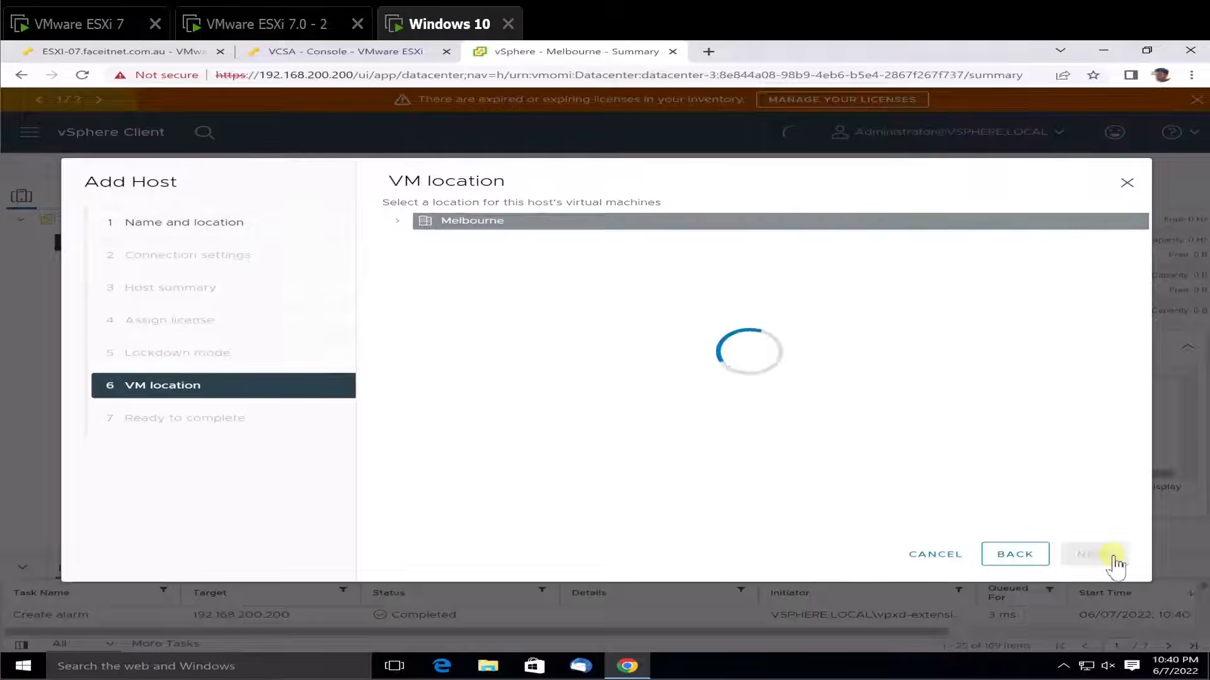
{"action": "left_click", "coordinate": [1109, 558]}
{"action": "left_click", "coordinate": [1109, 558]}
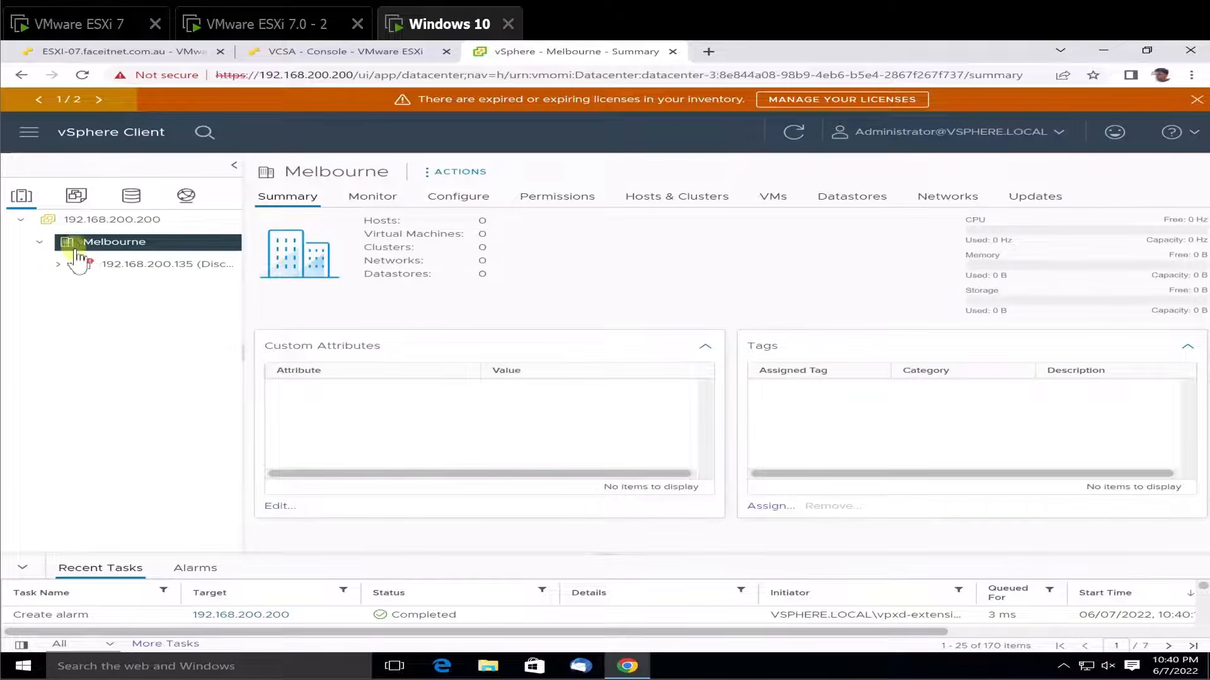
Start adding another host to the Melbourne datacenter and look up its IP address on the VMware ESXi 7.0 - 2 machine.
{"action": "left_click", "coordinate": [119, 267]}
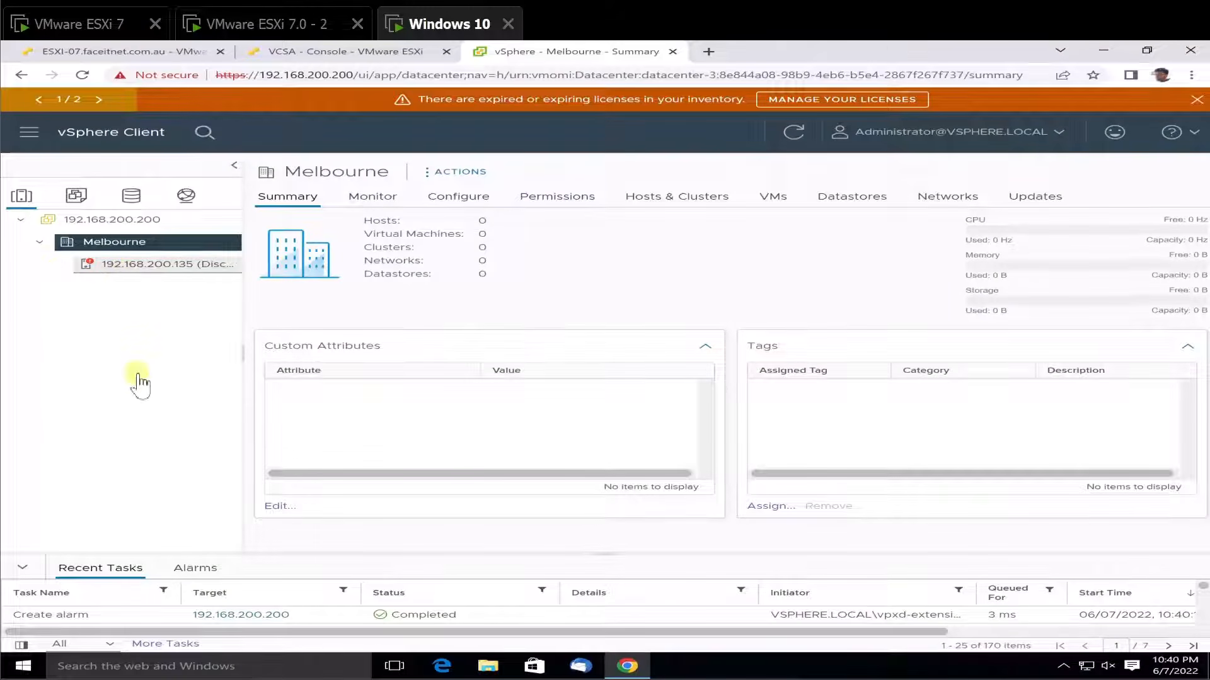
{"action": "left_click", "coordinate": [117, 244]}
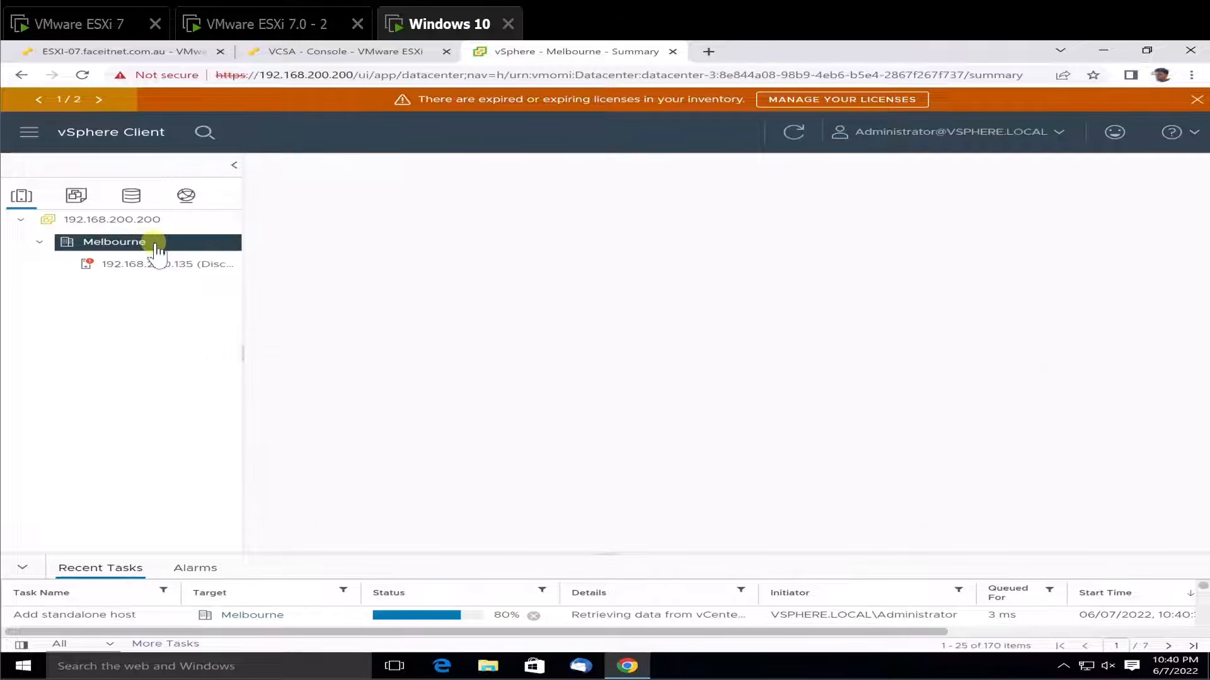
{"action": "right_click", "coordinate": [156, 244]}
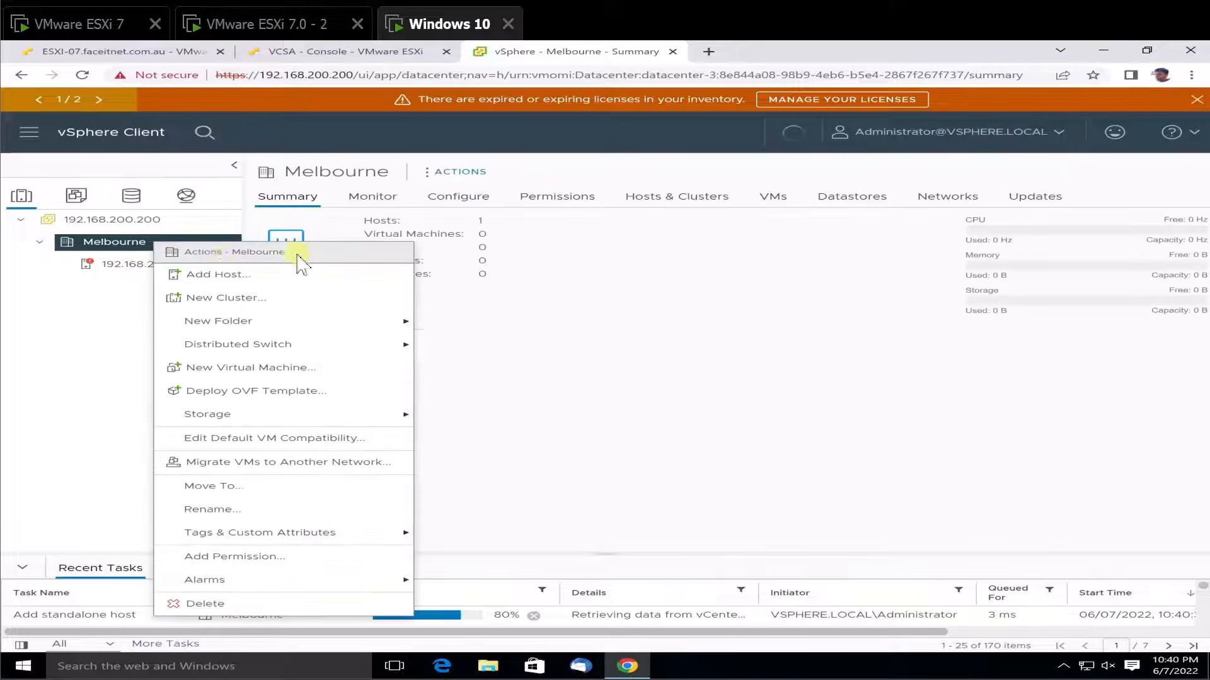
{"action": "left_click", "coordinate": [219, 275]}
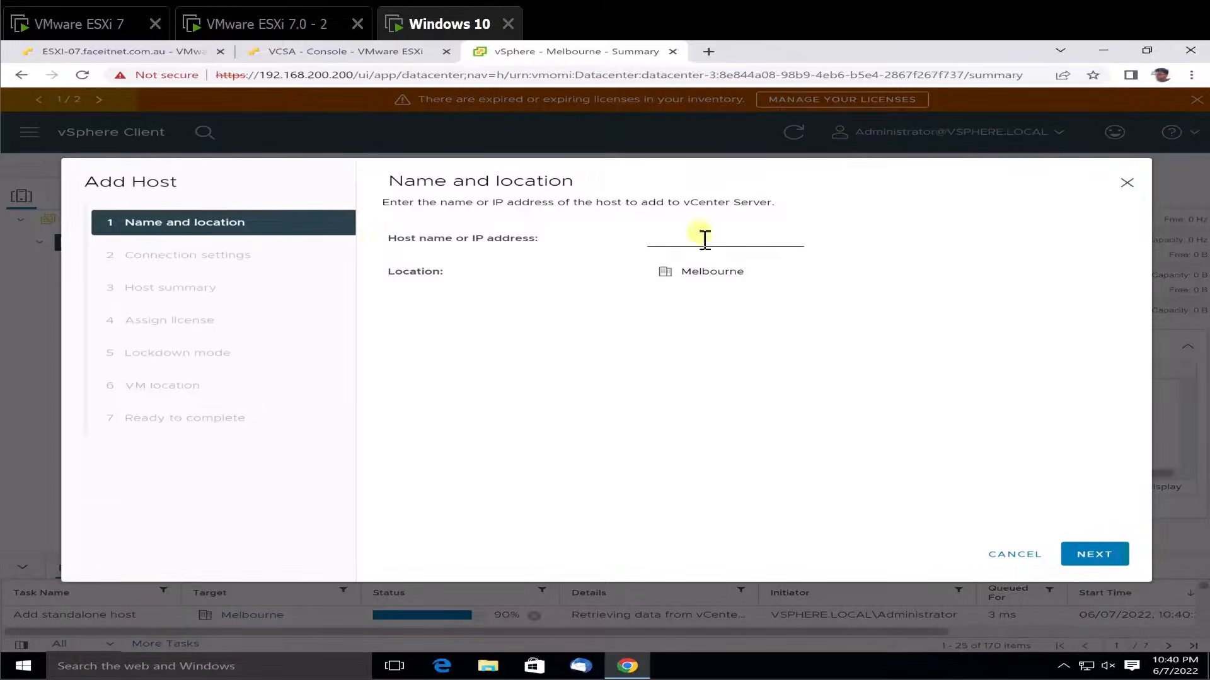
{"action": "left_click", "coordinate": [702, 238]}
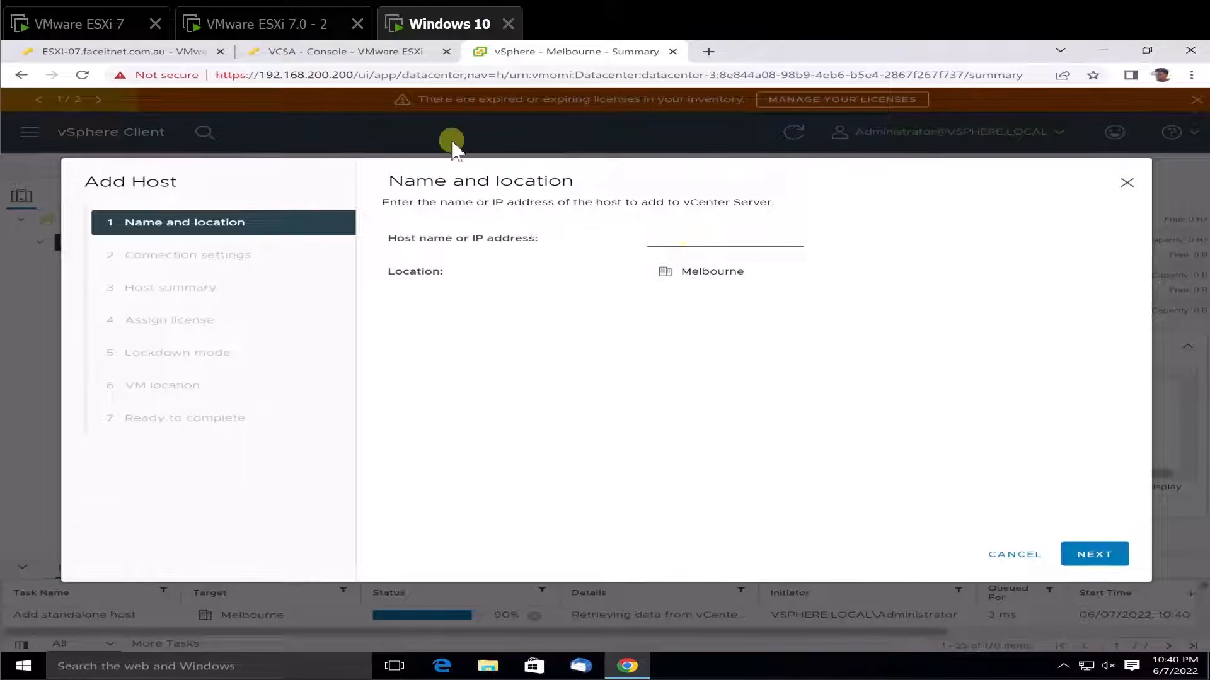
{"action": "left_click", "coordinate": [261, 30]}
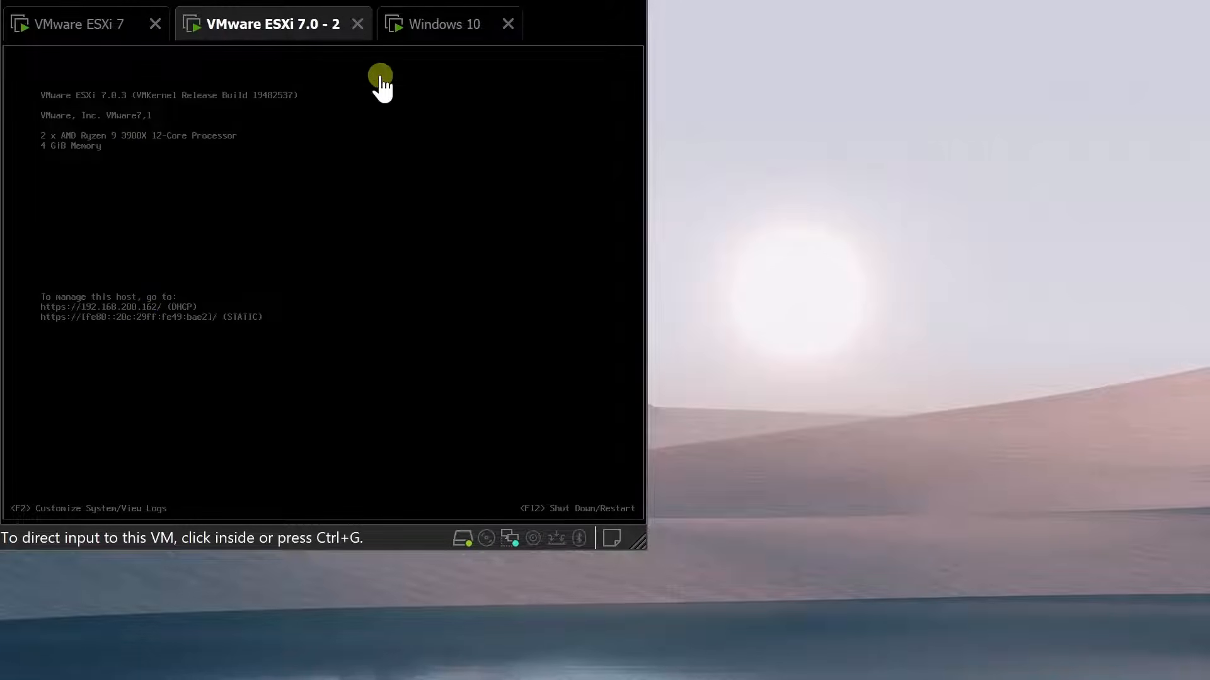
{"action": "left_click", "coordinate": [433, 29]}
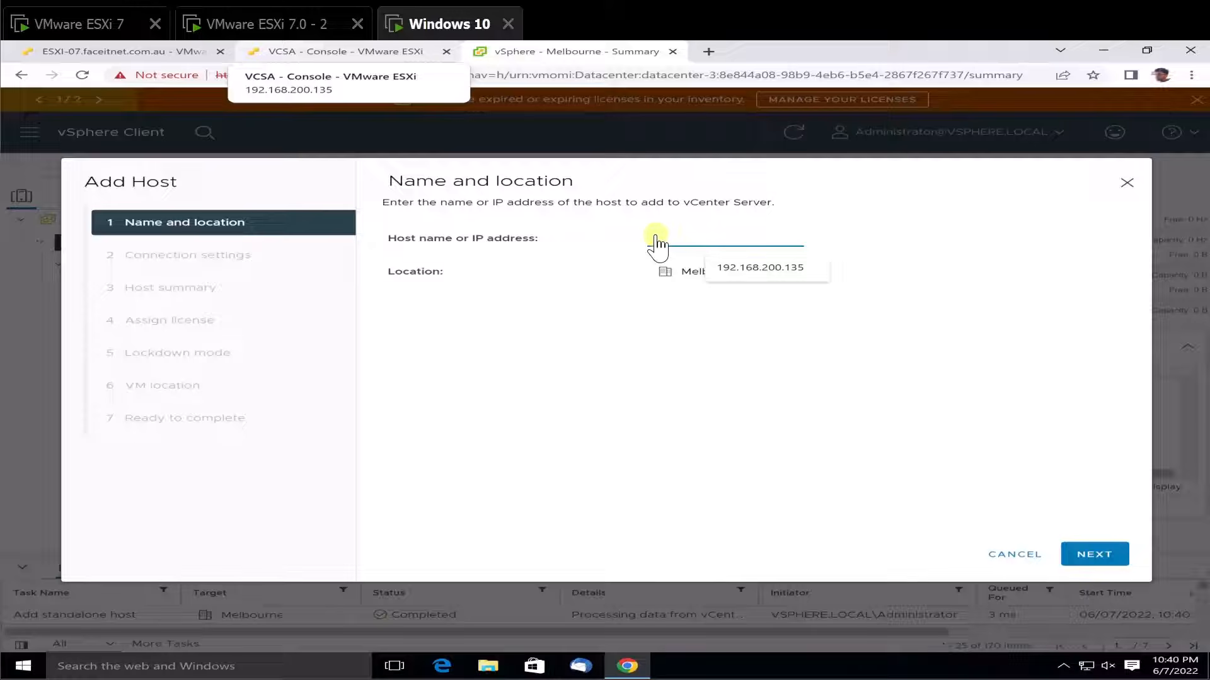
Set the new host's IP address to 192.168.200.162 and continue to the connection settings.
{"action": "left_click", "coordinate": [737, 267]}
{"action": "left_click_drag", "start_coordinate": [731, 239], "coordinate": [769, 250]}
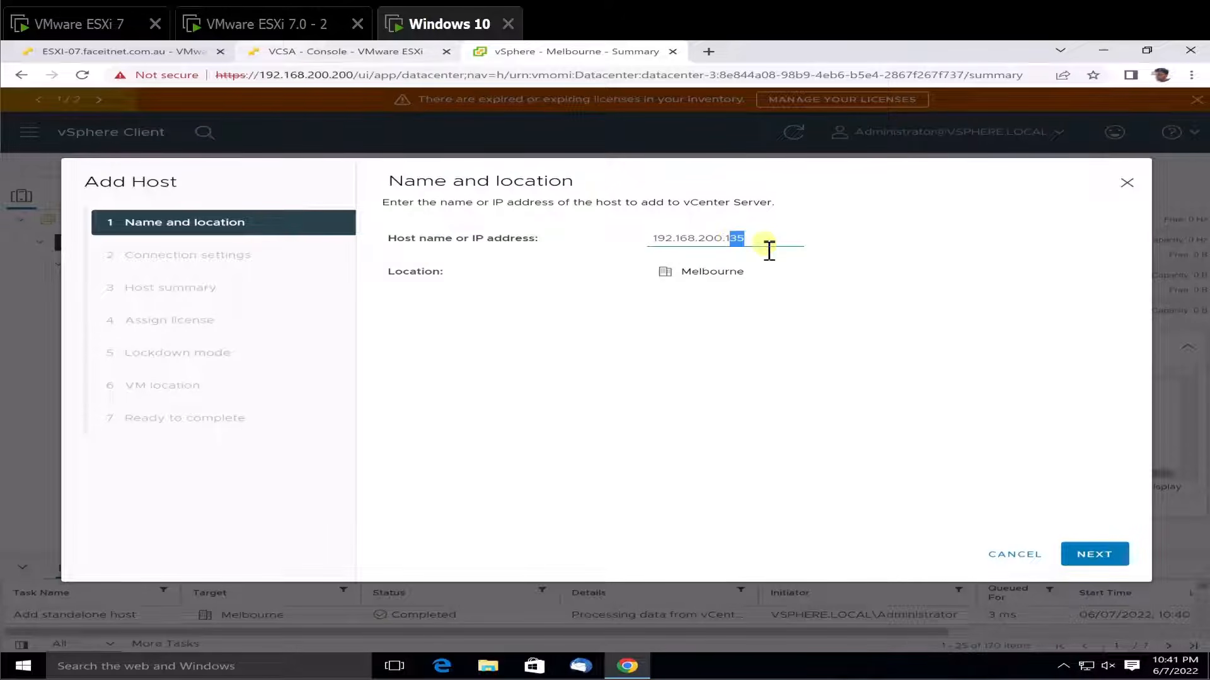
{"action": "type", "text": "62"}
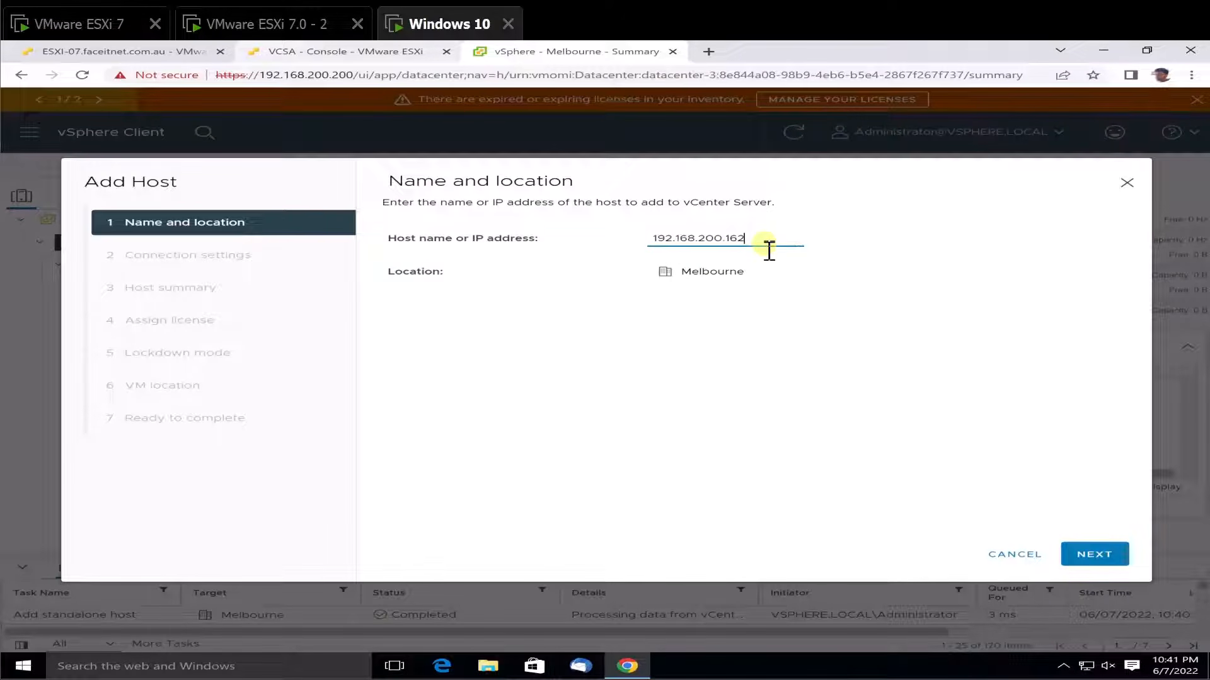
{"action": "left_click", "coordinate": [1089, 557]}
Enter root as the second host's user name with its password, re-entering the password before submitting the connection settings.
{"action": "left_click", "coordinate": [710, 237]}
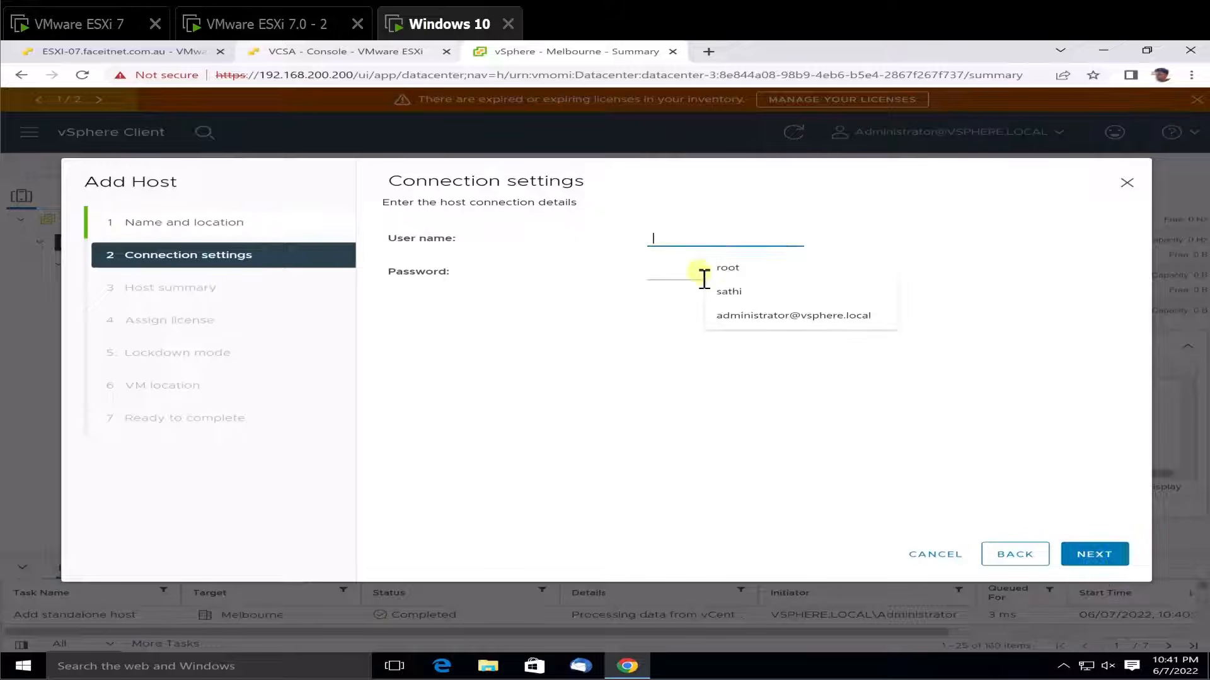
{"action": "left_click", "coordinate": [714, 277]}
{"action": "left_click", "coordinate": [720, 247]}
{"action": "left_click", "coordinate": [724, 272]}
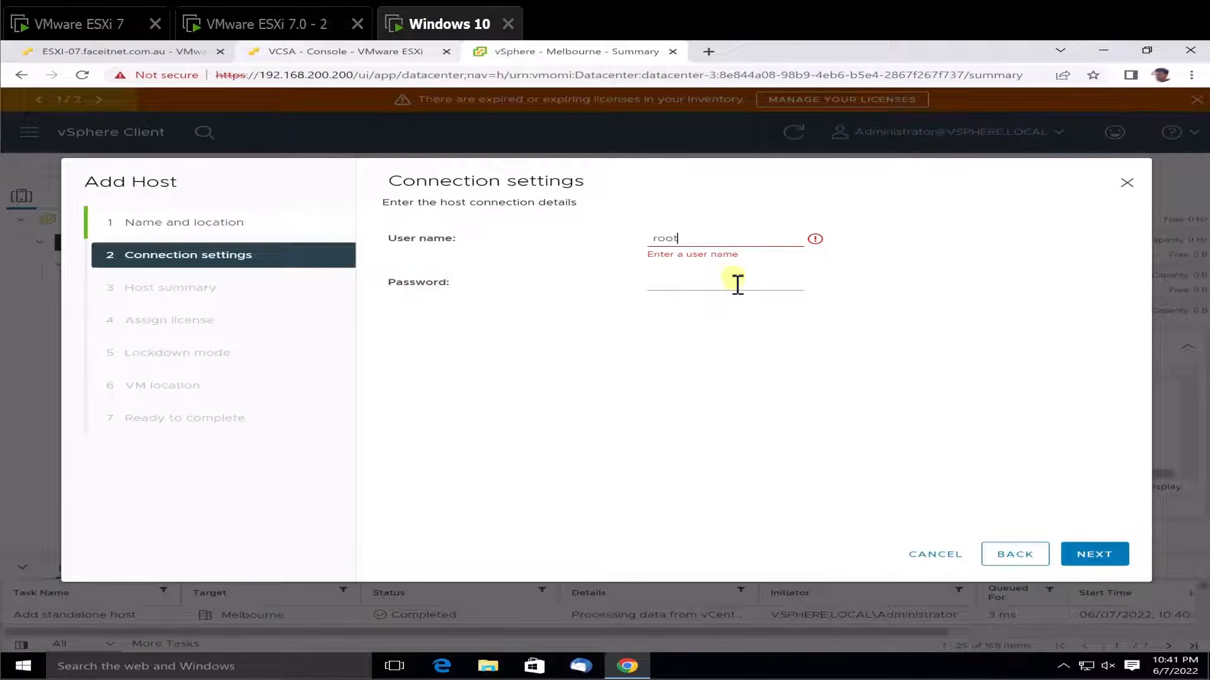
{"action": "left_click", "coordinate": [738, 282]}
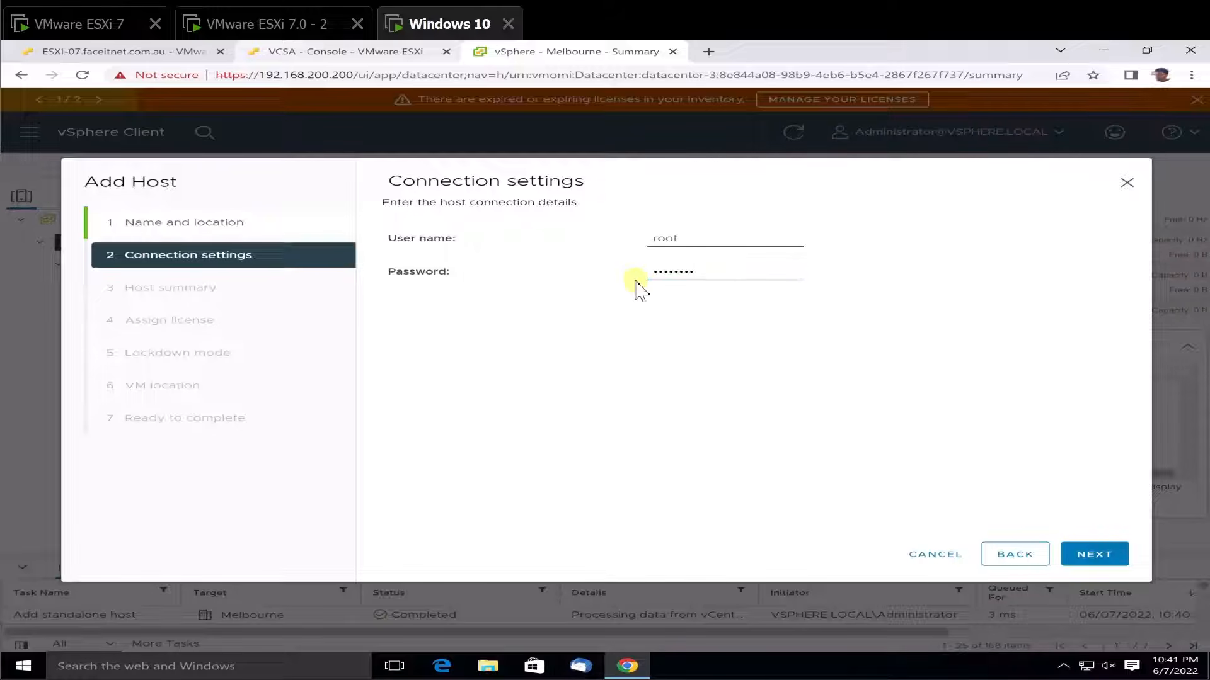
{"action": "double_click", "coordinate": [669, 276]}
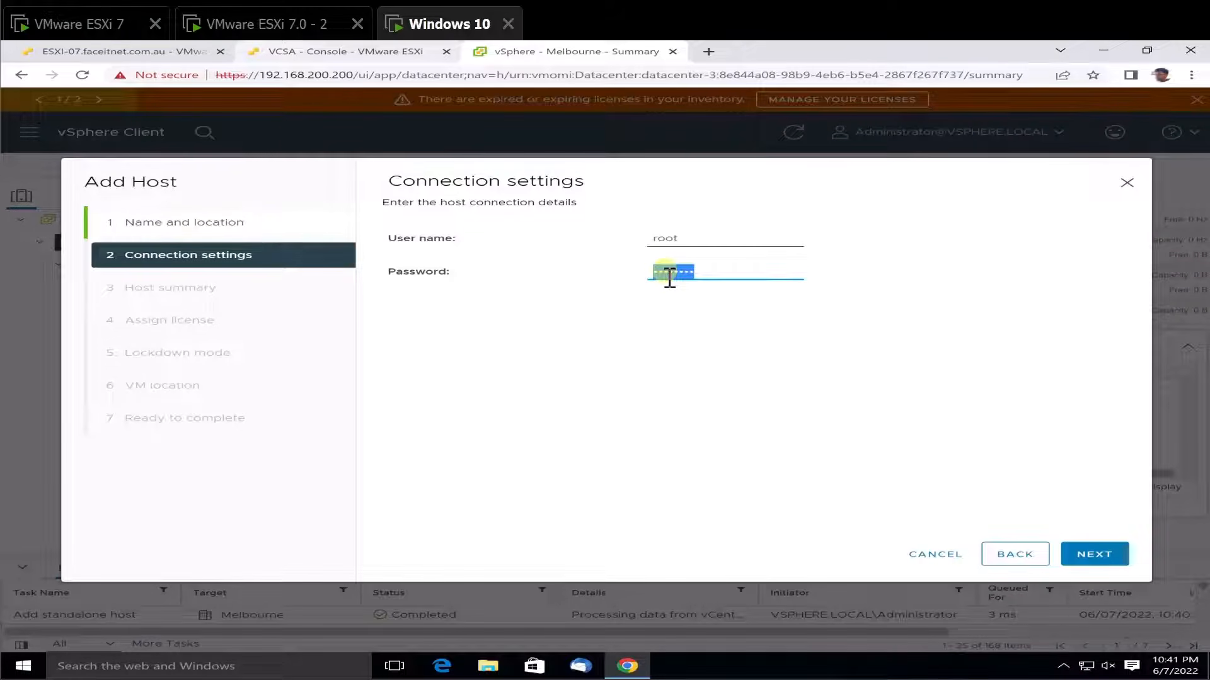
{"action": "key", "text": "BackSpace"}
{"action": "left_click", "coordinate": [1095, 557]}
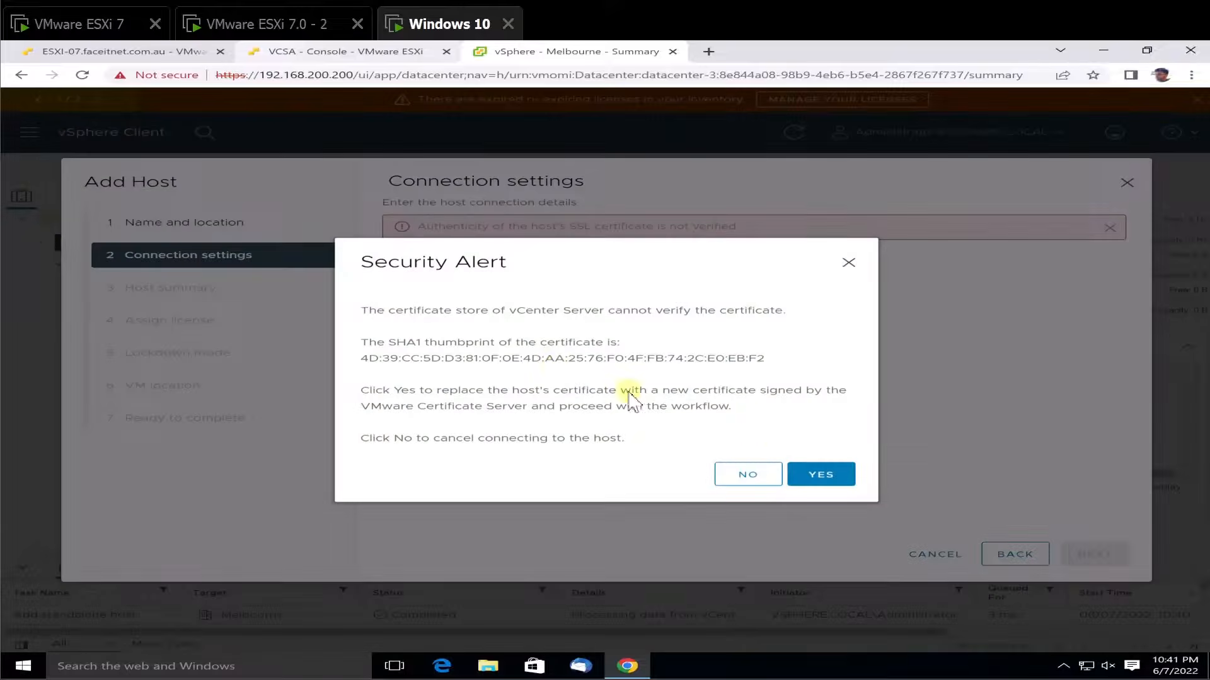
Accept the certificate and finish adding host 192.168.200.162 with the Evaluation License, lockdown mode Disabled and Melbourne as VM location.
{"action": "left_click", "coordinate": [830, 476]}
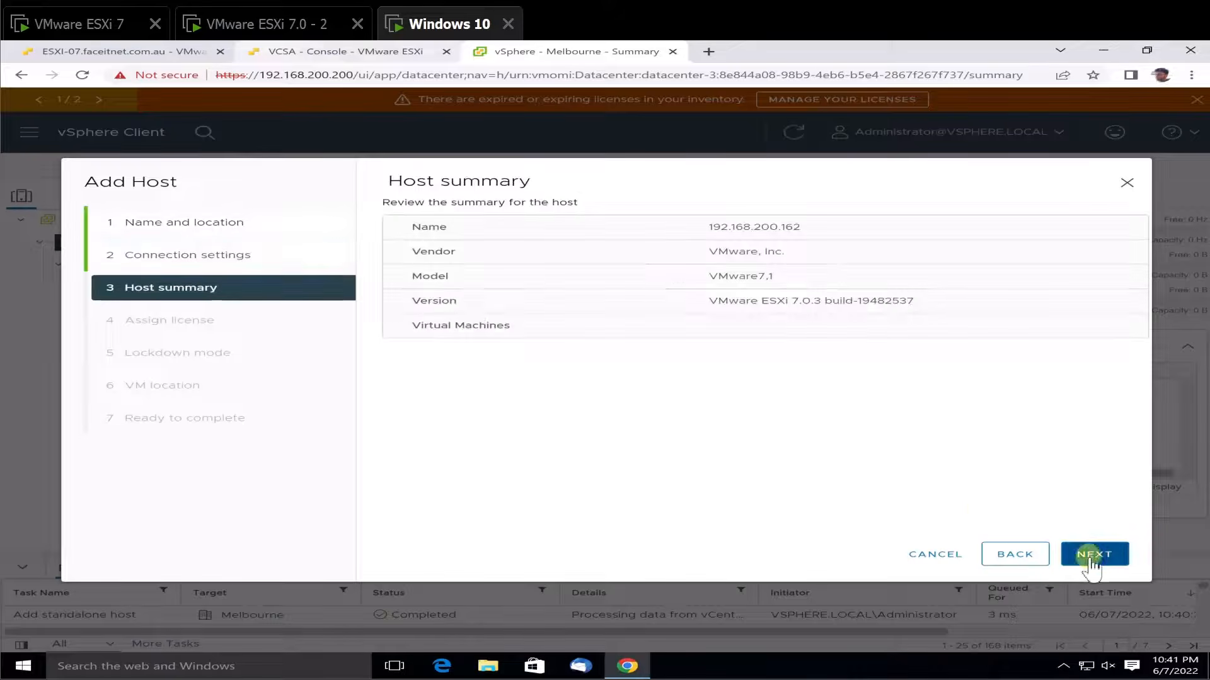
{"action": "left_click", "coordinate": [1091, 555]}
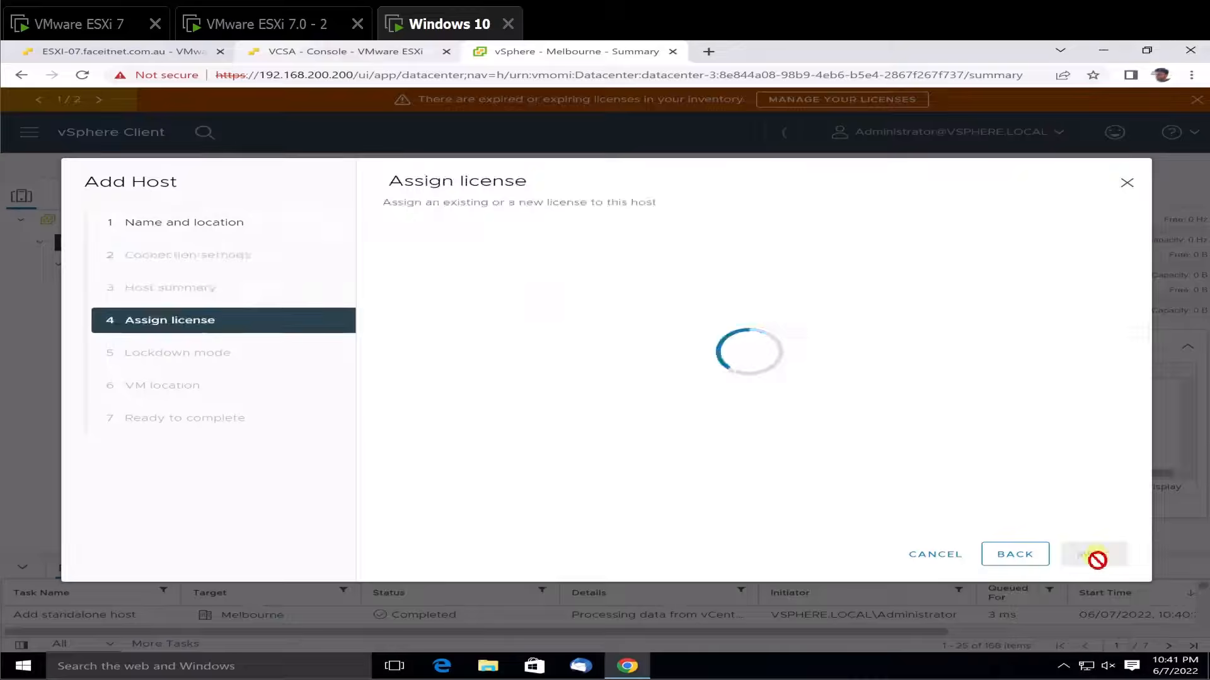
{"action": "left_click", "coordinate": [1097, 557]}
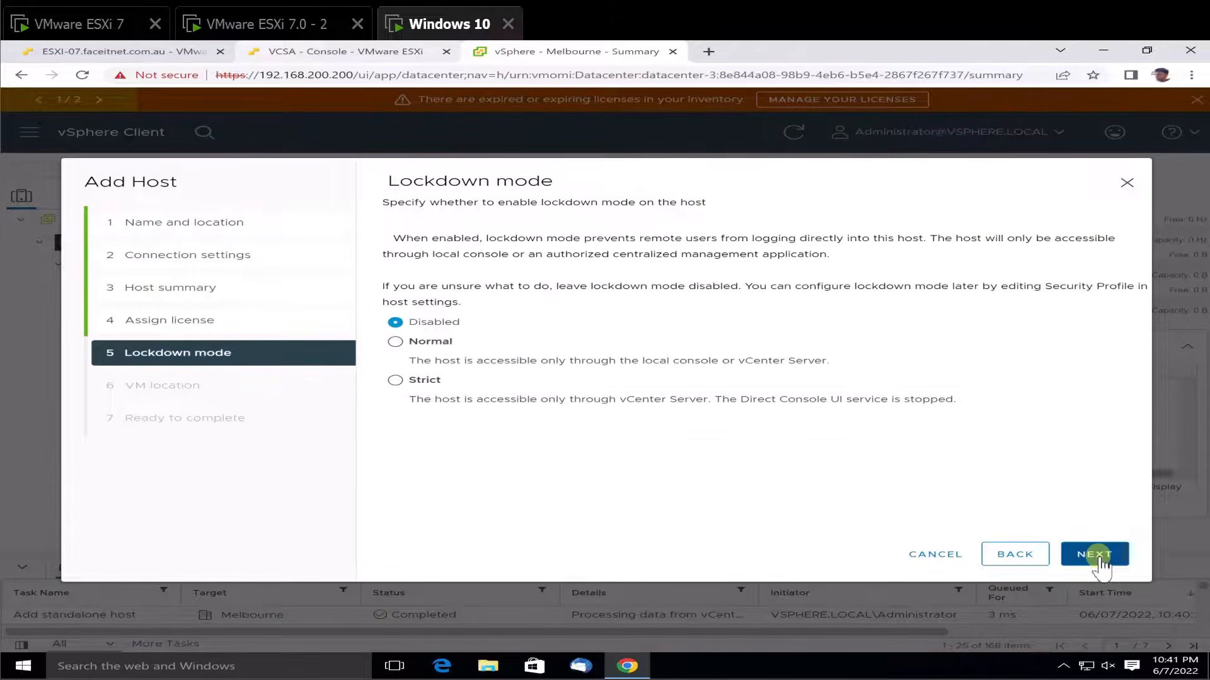
{"action": "left_click", "coordinate": [1098, 556]}
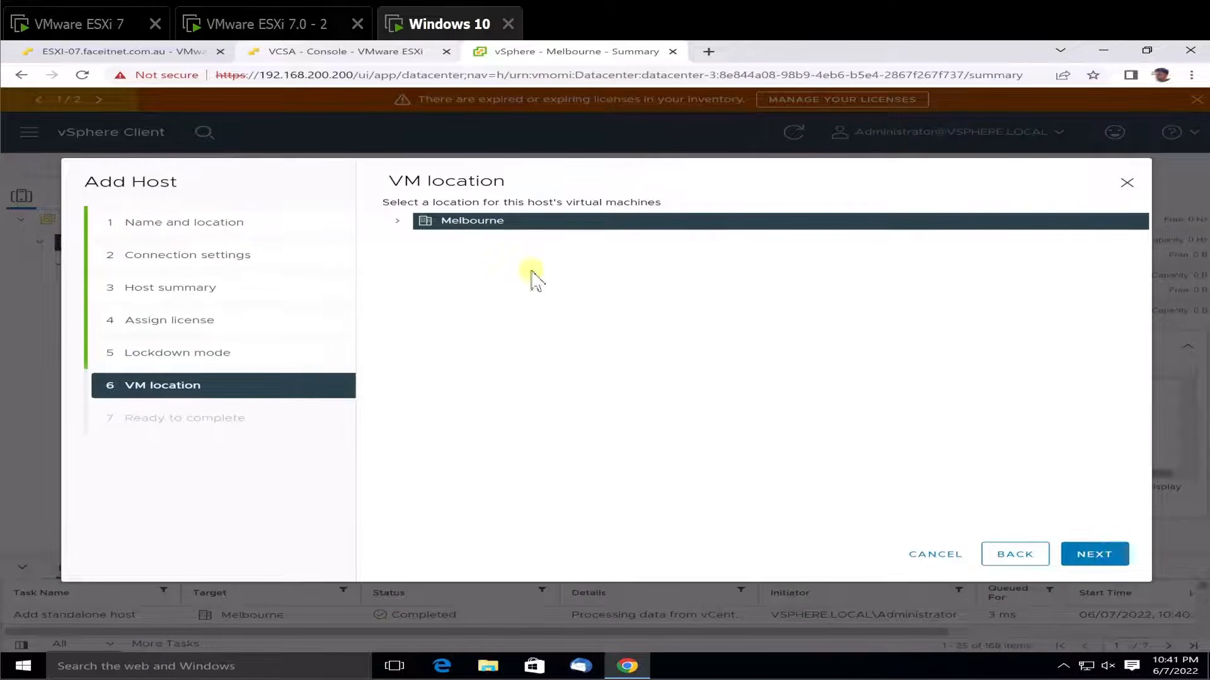
{"action": "left_click", "coordinate": [397, 221]}
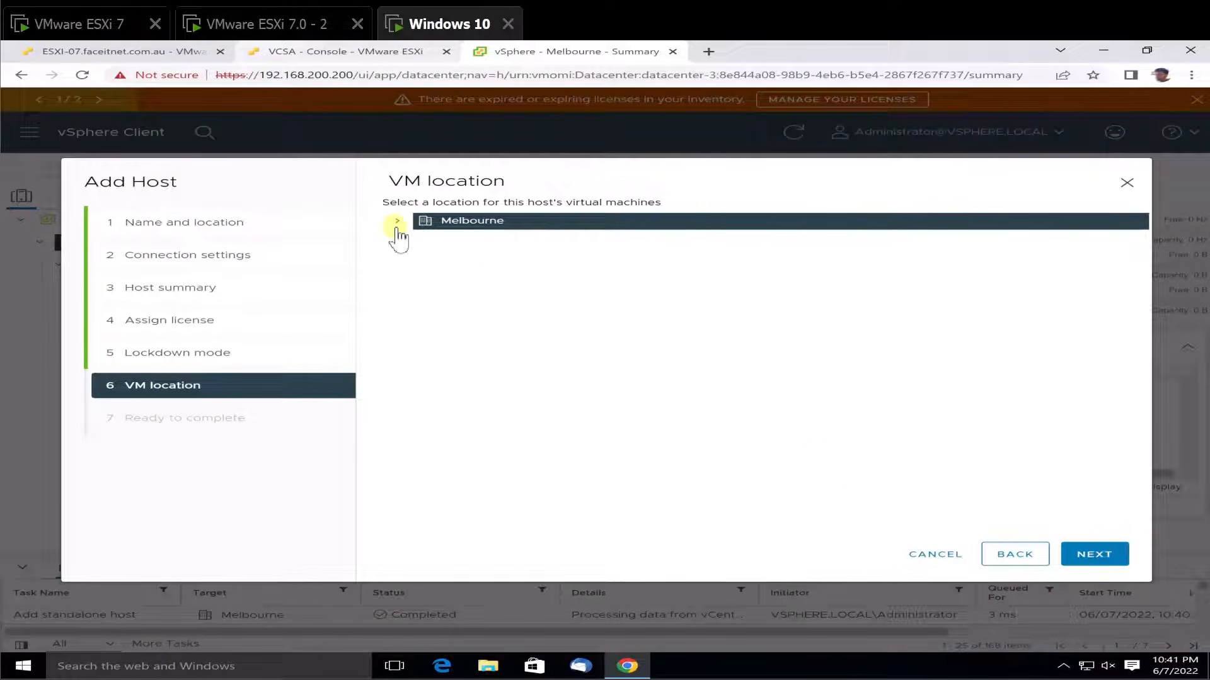
{"action": "left_click", "coordinate": [1086, 558]}
{"action": "left_click", "coordinate": [1069, 558]}
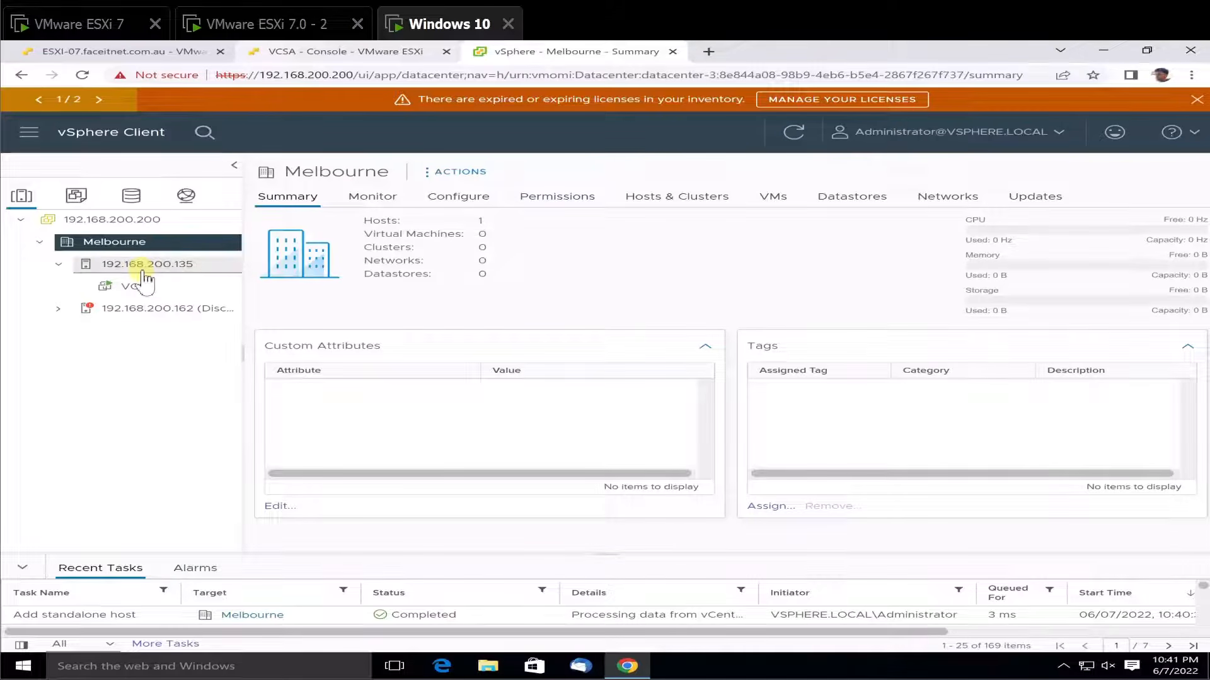
Review the summaries of hosts 192.168.200.135 and 192.168.200.162 in the Melbourne datacenter.
{"action": "left_click", "coordinate": [143, 267]}
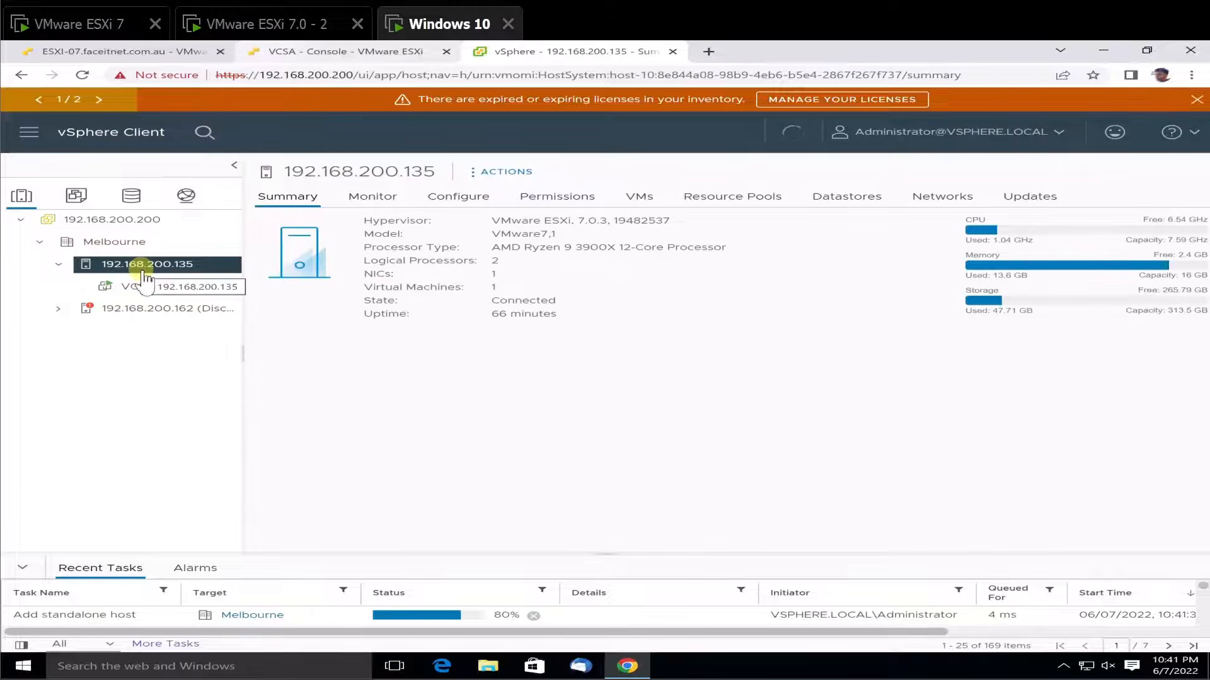
{"action": "left_click", "coordinate": [143, 313]}
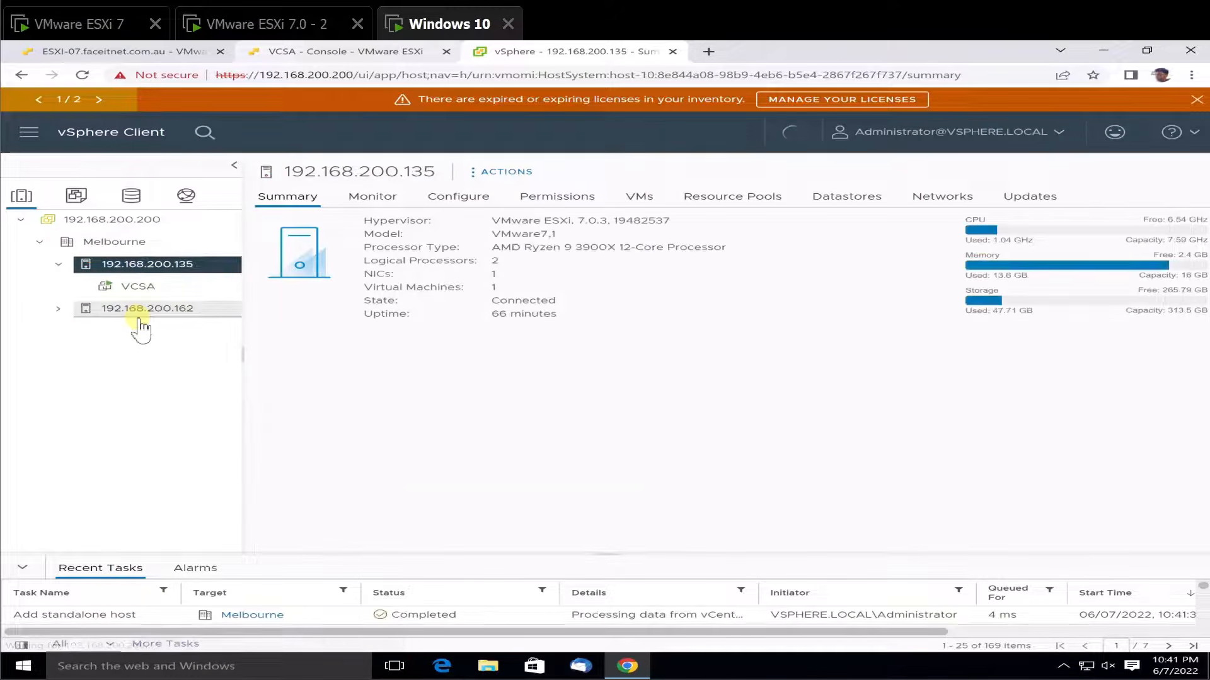
{"action": "left_click", "coordinate": [140, 313]}
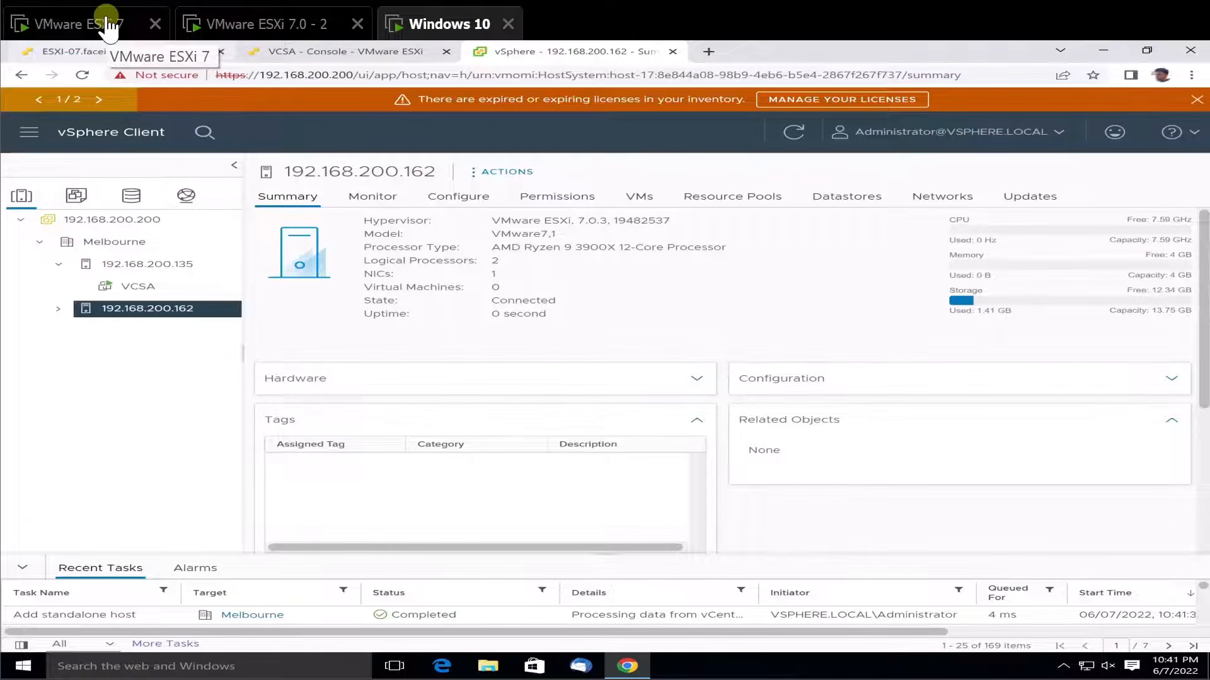
Switch to the ESXi host client of 192.168.200.135, close the VCSA console there and show the host's virtual machines.
{"action": "left_click", "coordinate": [184, 54]}
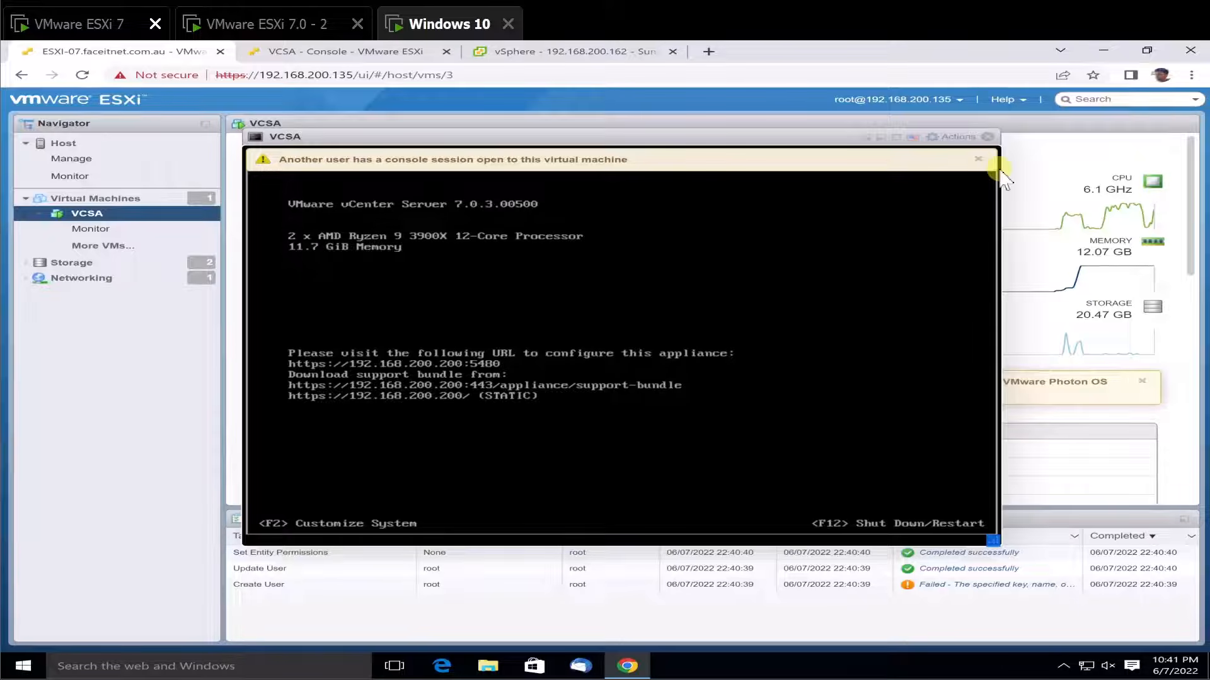
{"action": "left_click", "coordinate": [979, 160]}
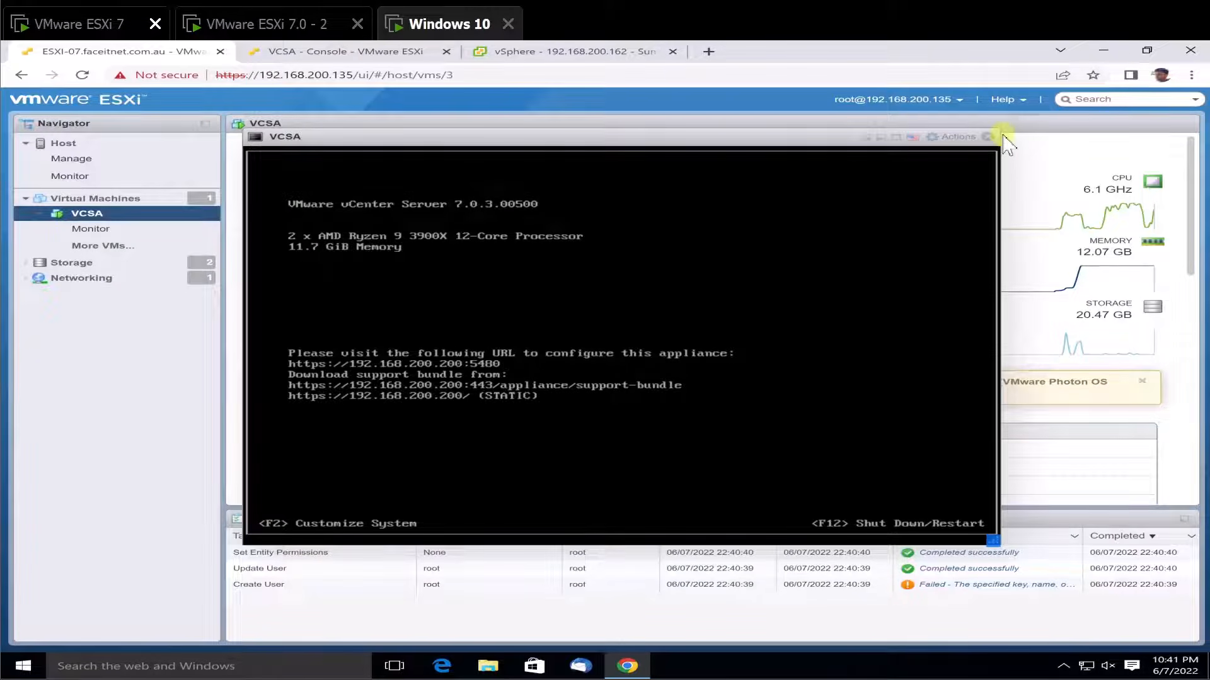
{"action": "left_click", "coordinate": [988, 137]}
{"action": "left_click", "coordinate": [124, 199]}
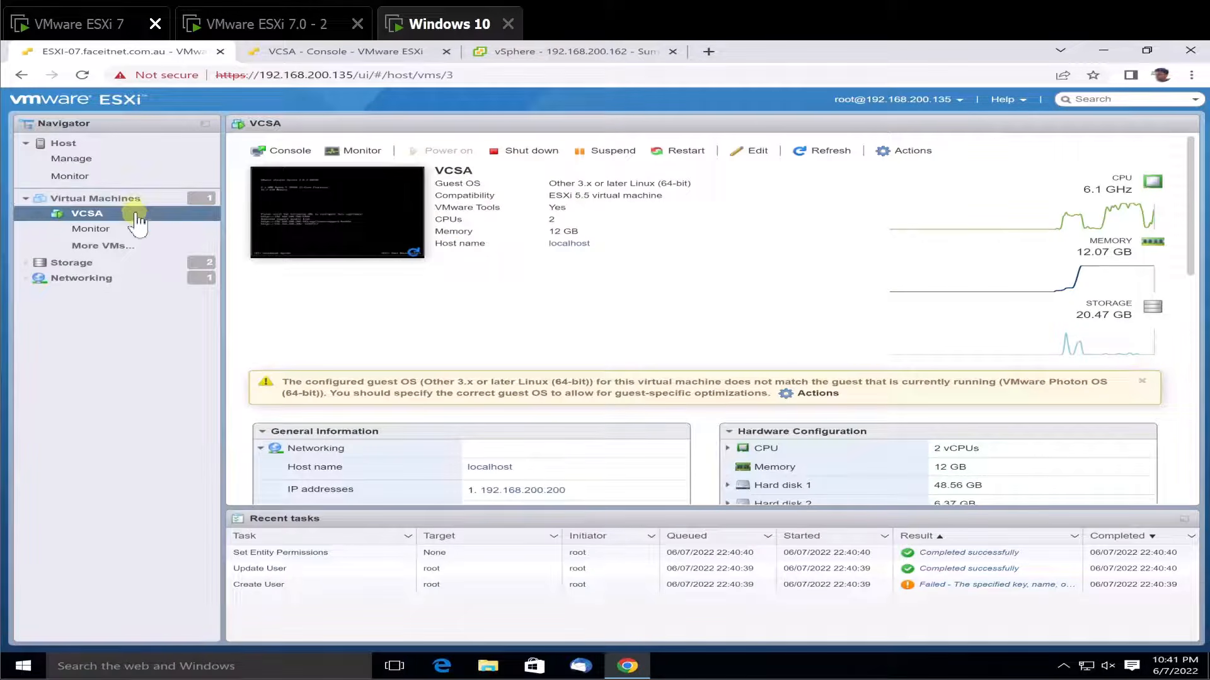
{"action": "left_click", "coordinate": [126, 199]}
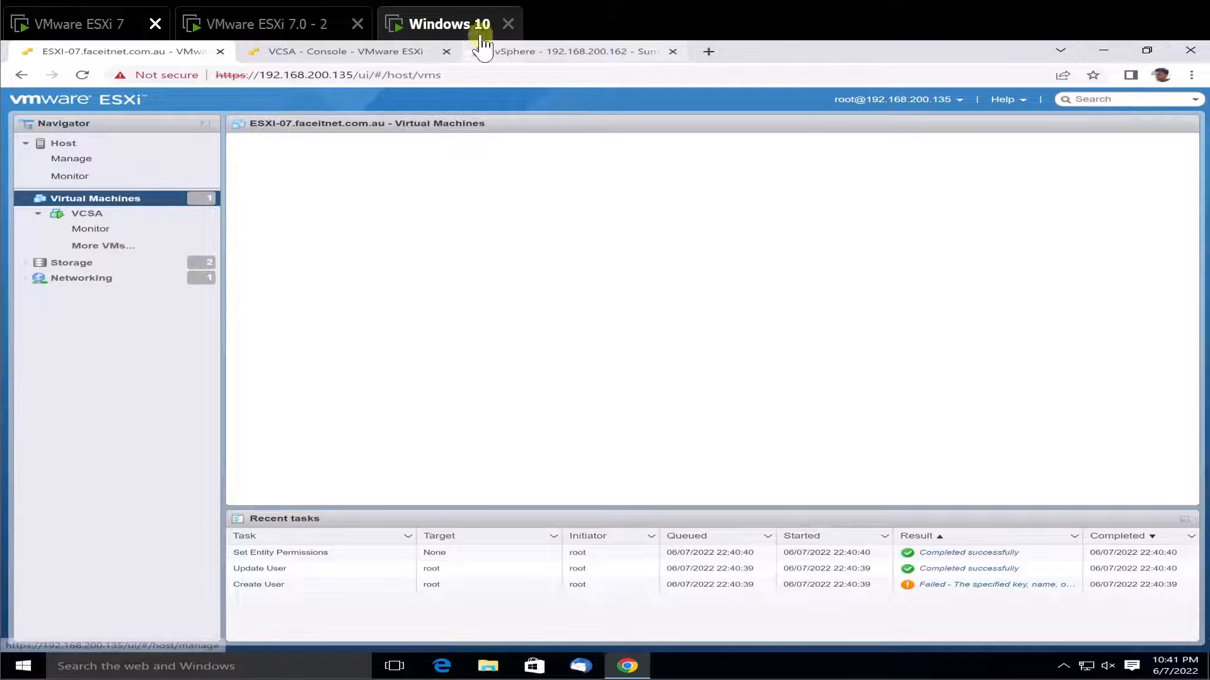
Close the separate VCSA console page and return to the vSphere Client, selecting host 192.168.200.135.
{"action": "left_click", "coordinate": [353, 53]}
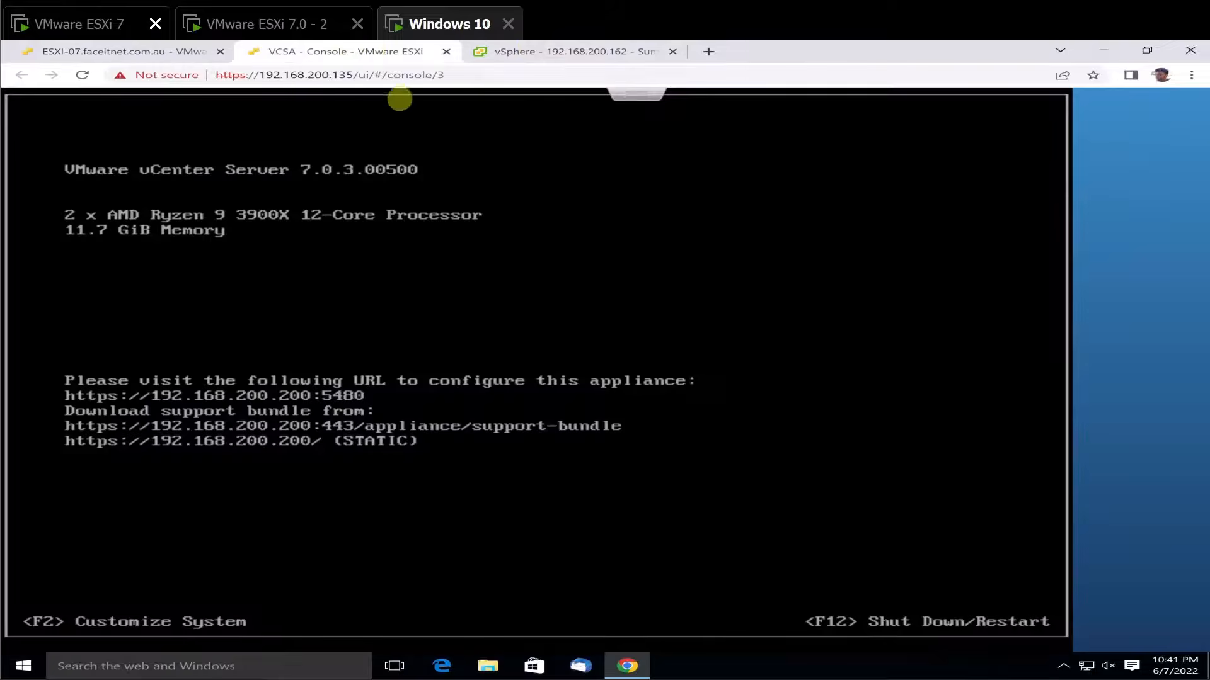
{"action": "left_click", "coordinate": [446, 51]}
{"action": "left_click", "coordinate": [316, 51]}
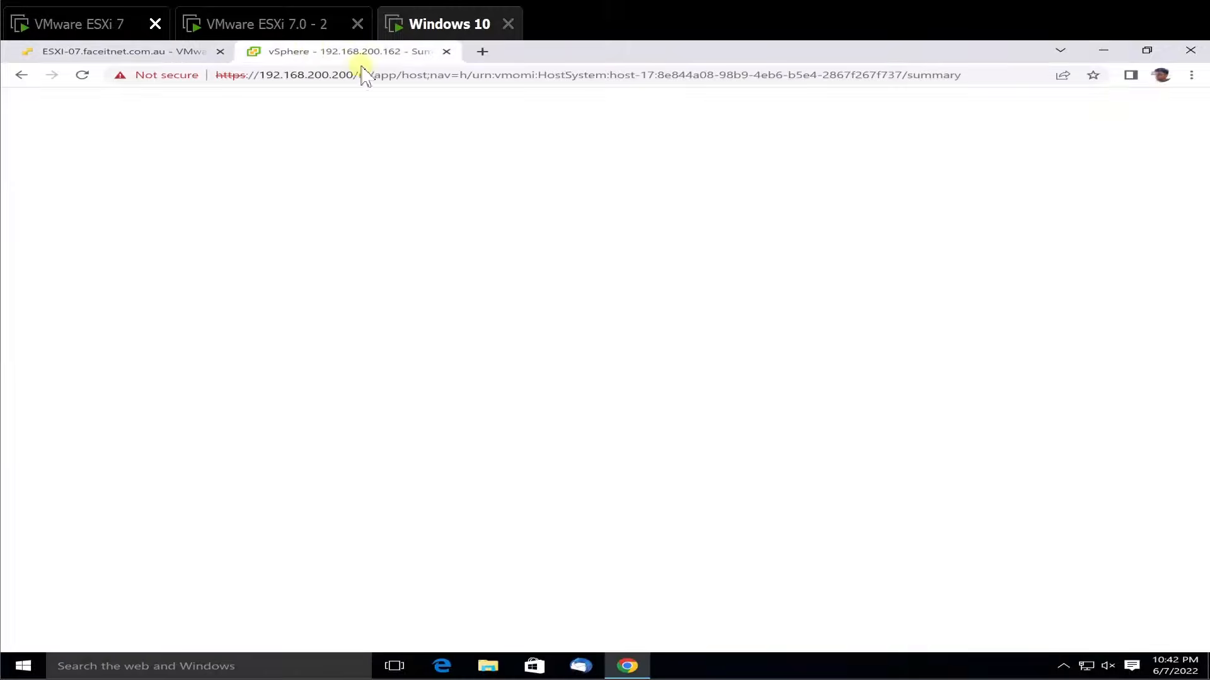
{"action": "left_click", "coordinate": [148, 264]}
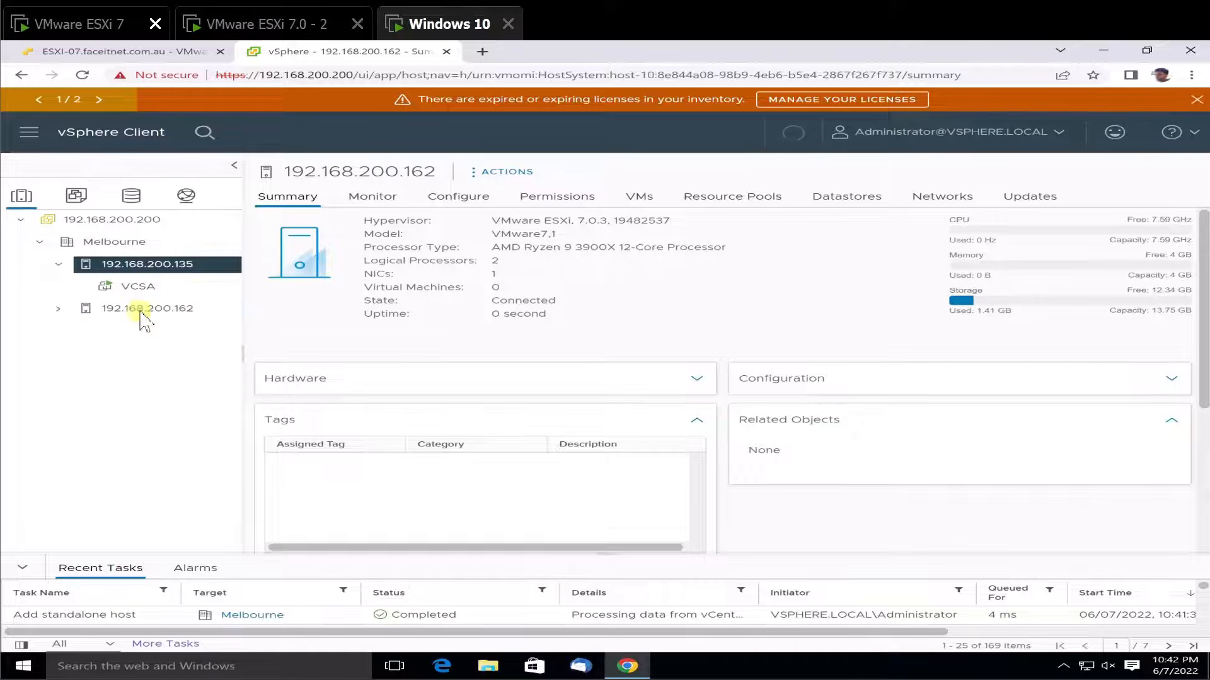
Review the VCSA virtual machine's summary and show the virtual machines of host 192.168.200.135.
{"action": "left_click", "coordinate": [147, 287]}
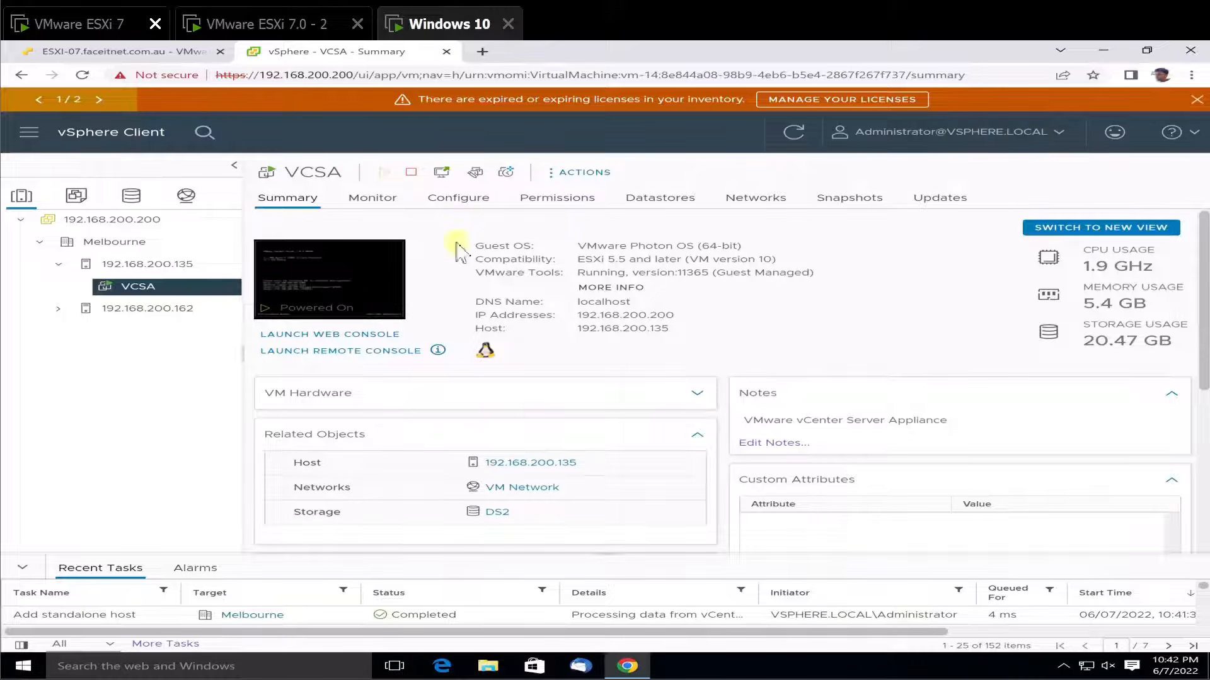
{"action": "left_click", "coordinate": [143, 272]}
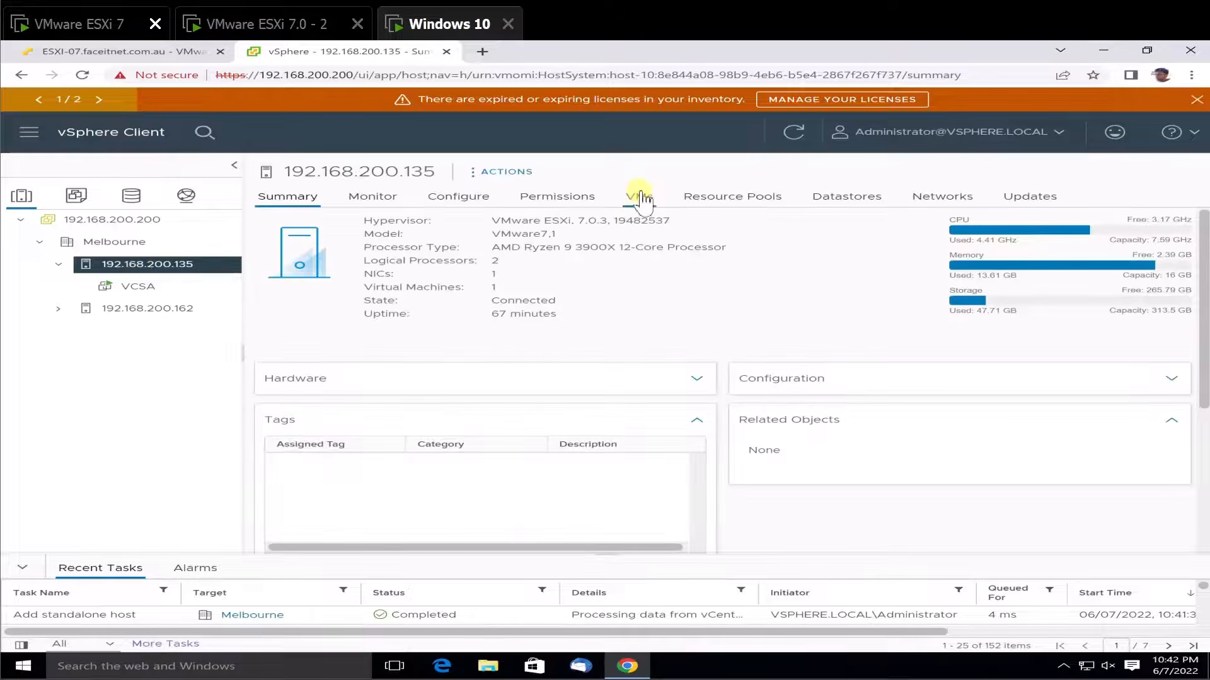
{"action": "left_click", "coordinate": [641, 198]}
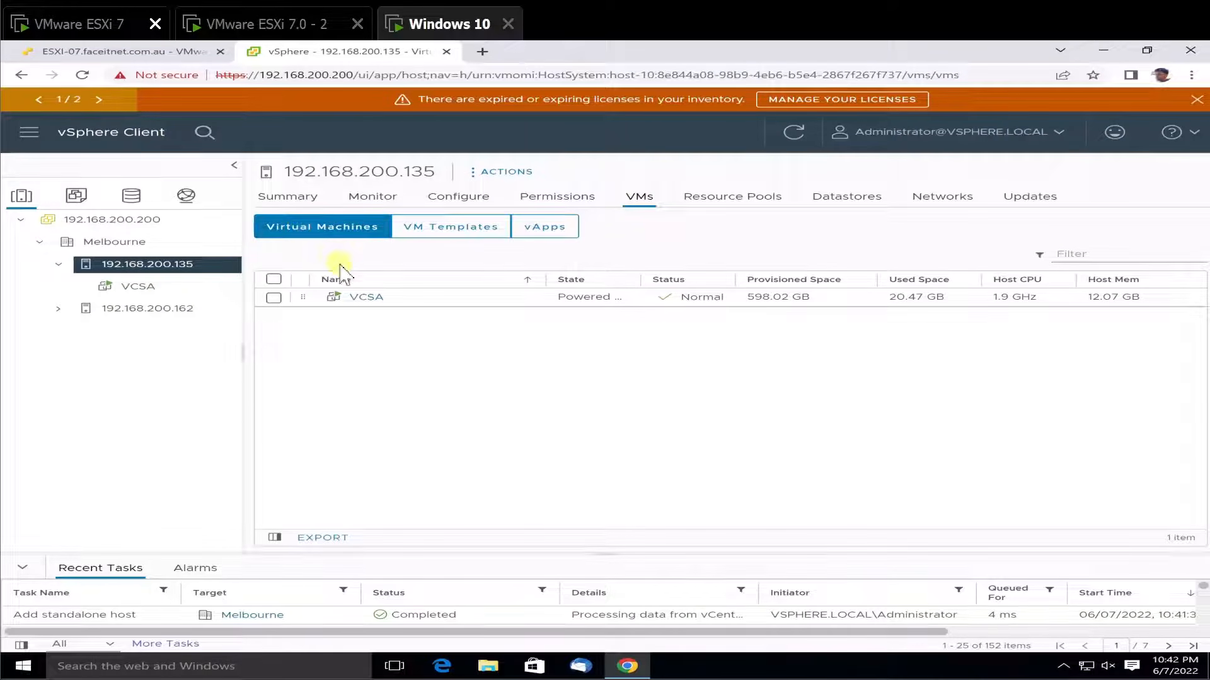
View the VCSA virtual machine's details in the ESXi host client of 192.168.200.135, and return to the vSphere Client.
{"action": "left_click", "coordinate": [82, 52]}
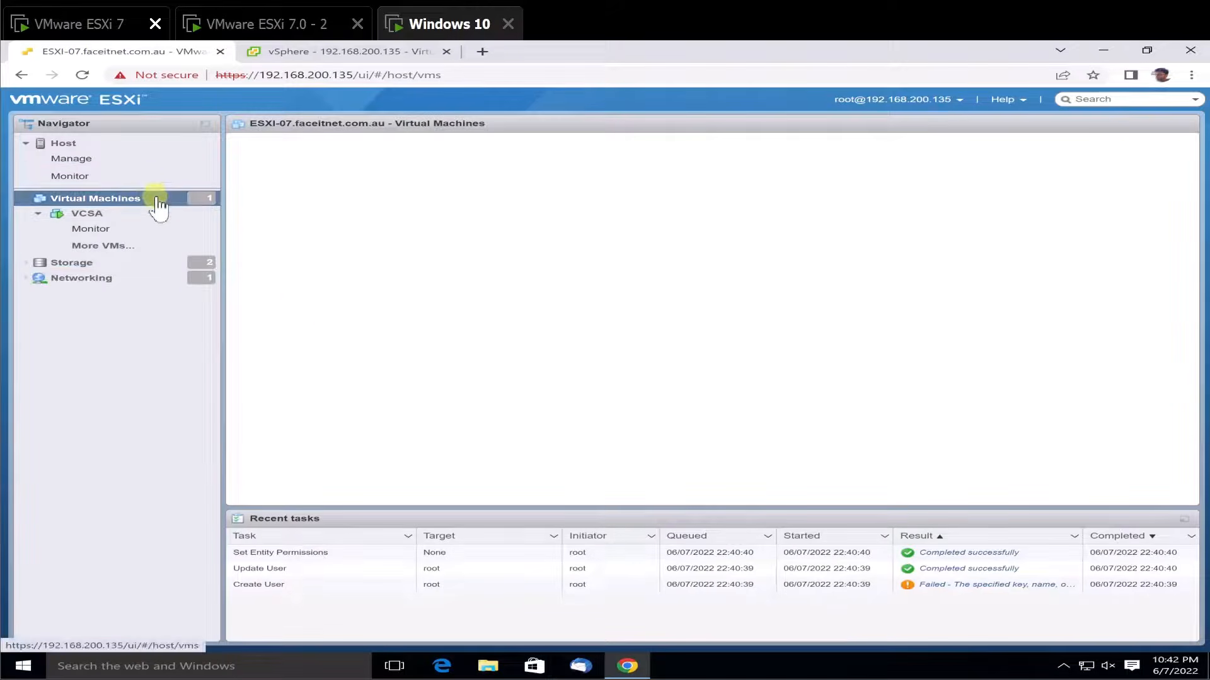
{"action": "left_click", "coordinate": [79, 213]}
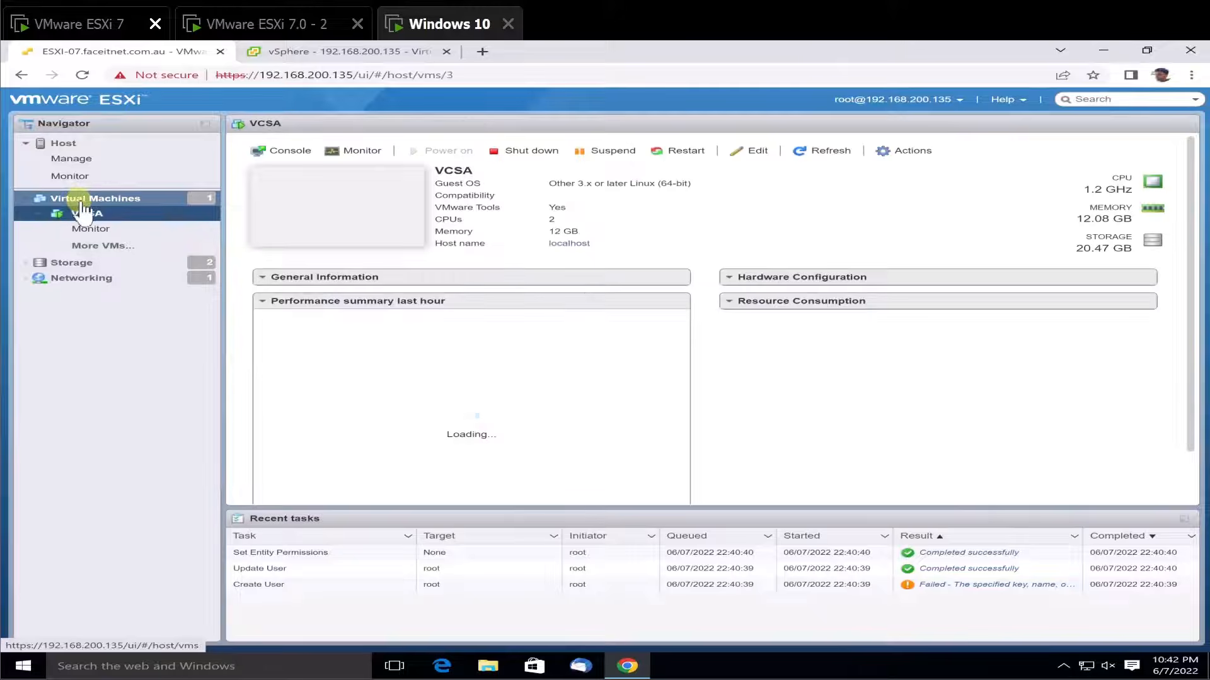
{"action": "left_click", "coordinate": [421, 50]}
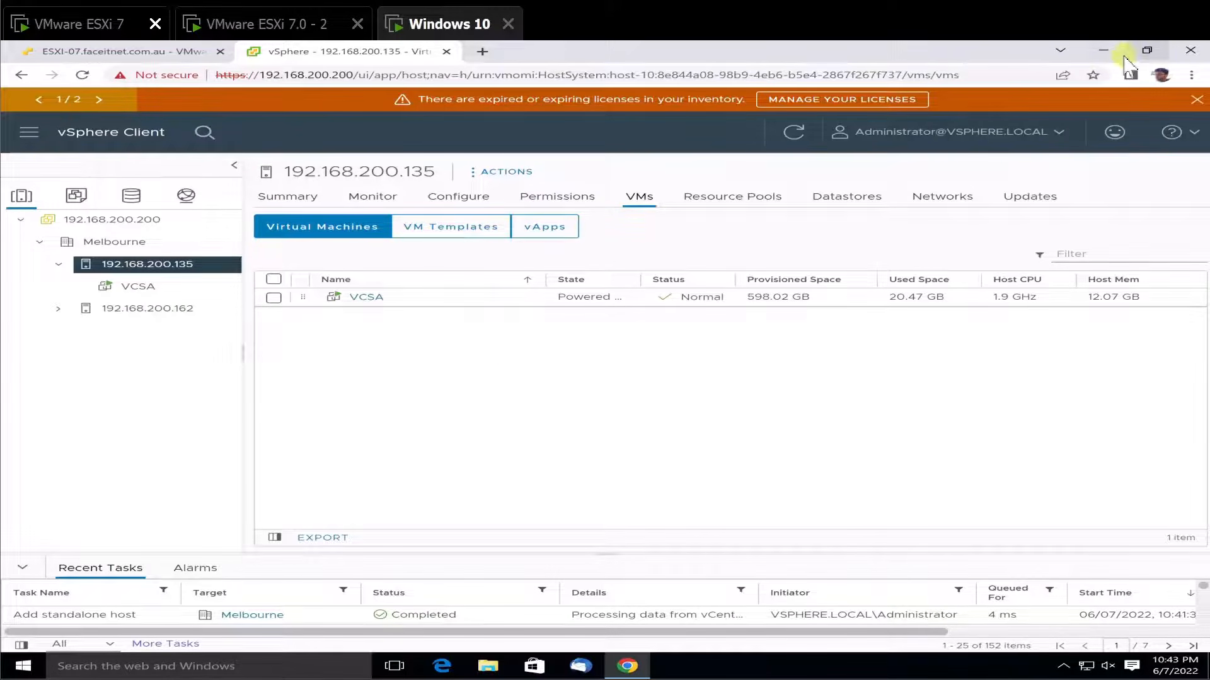
Locate the installer application in the vcsa-ui-installer\win32 folder of the VMware VCSA DVD drive (E:), and return to the vSphere Client.
{"action": "left_click", "coordinate": [1103, 49]}
{"action": "left_click", "coordinate": [111, 267]}
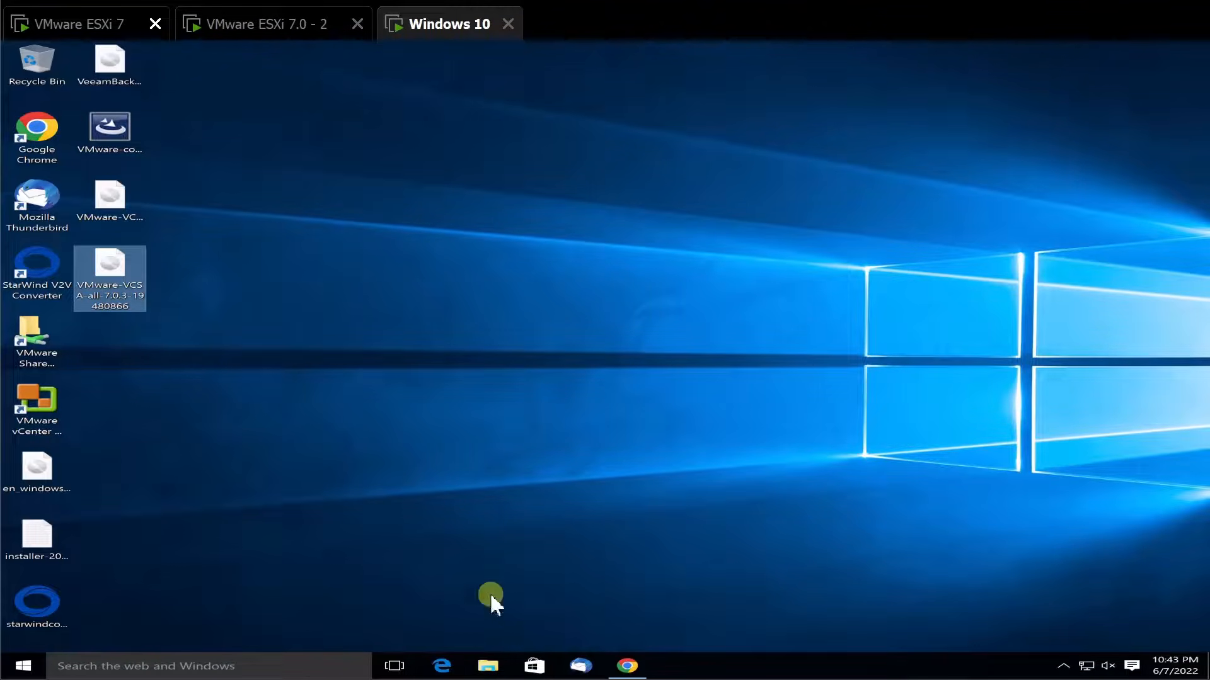
{"action": "left_click", "coordinate": [488, 666]}
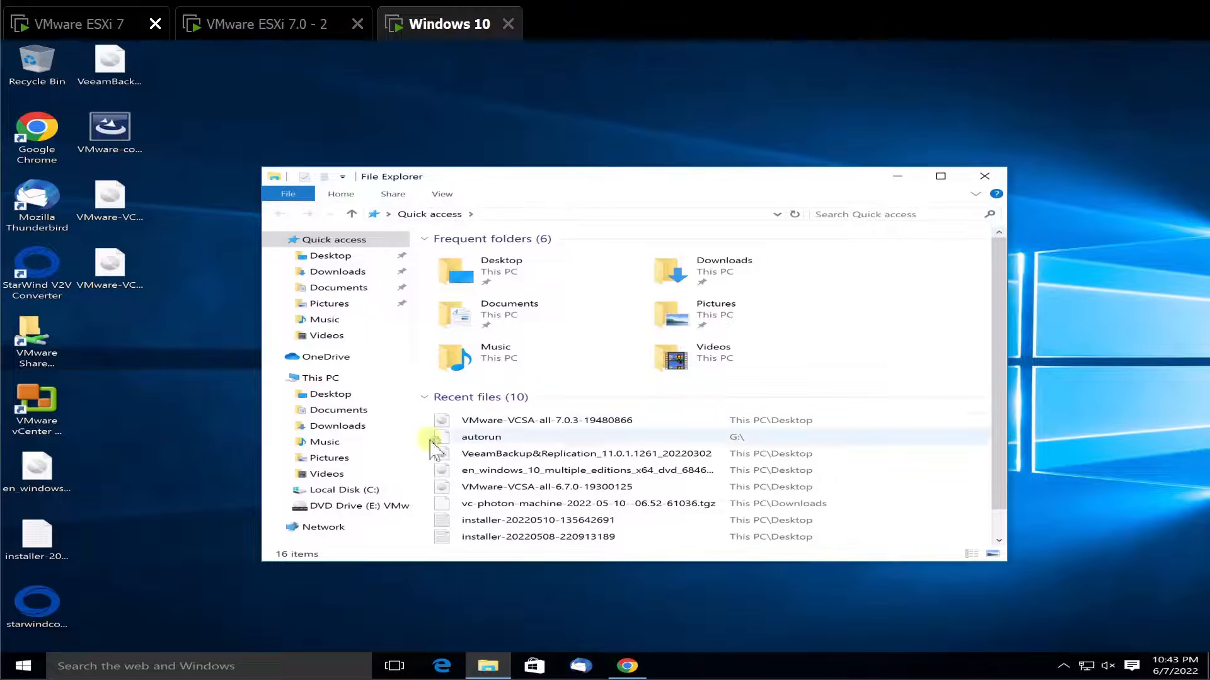
{"action": "left_click", "coordinate": [370, 509]}
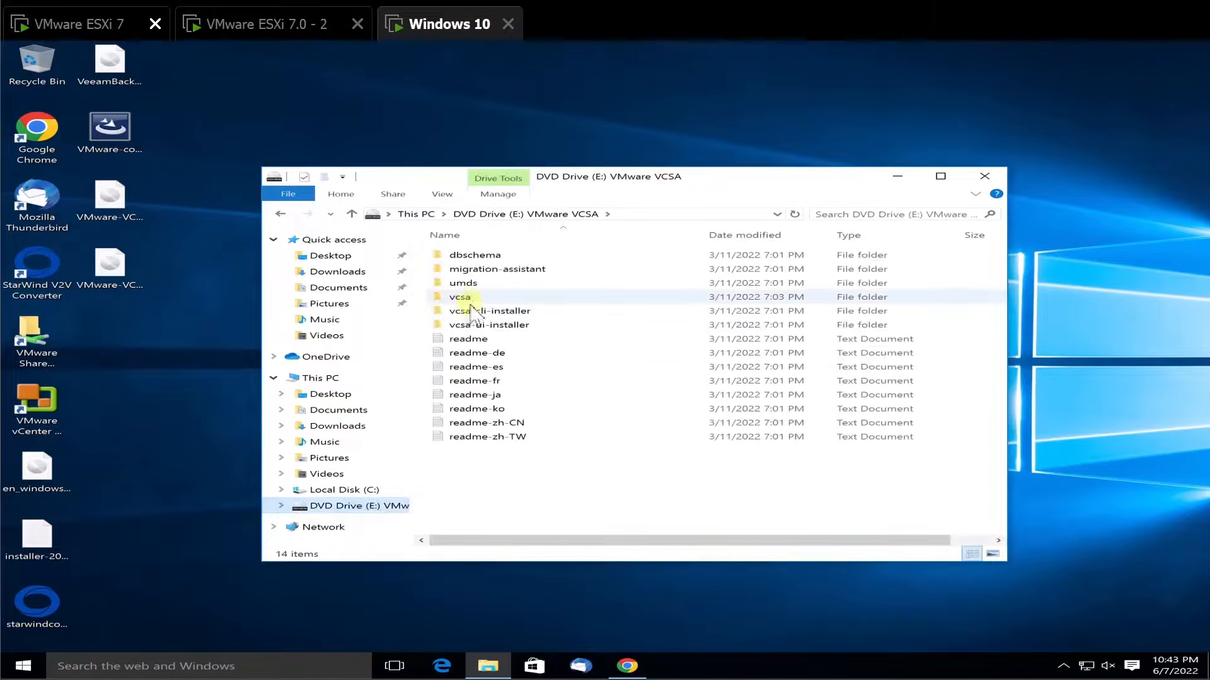
{"action": "double_click", "coordinate": [473, 323]}
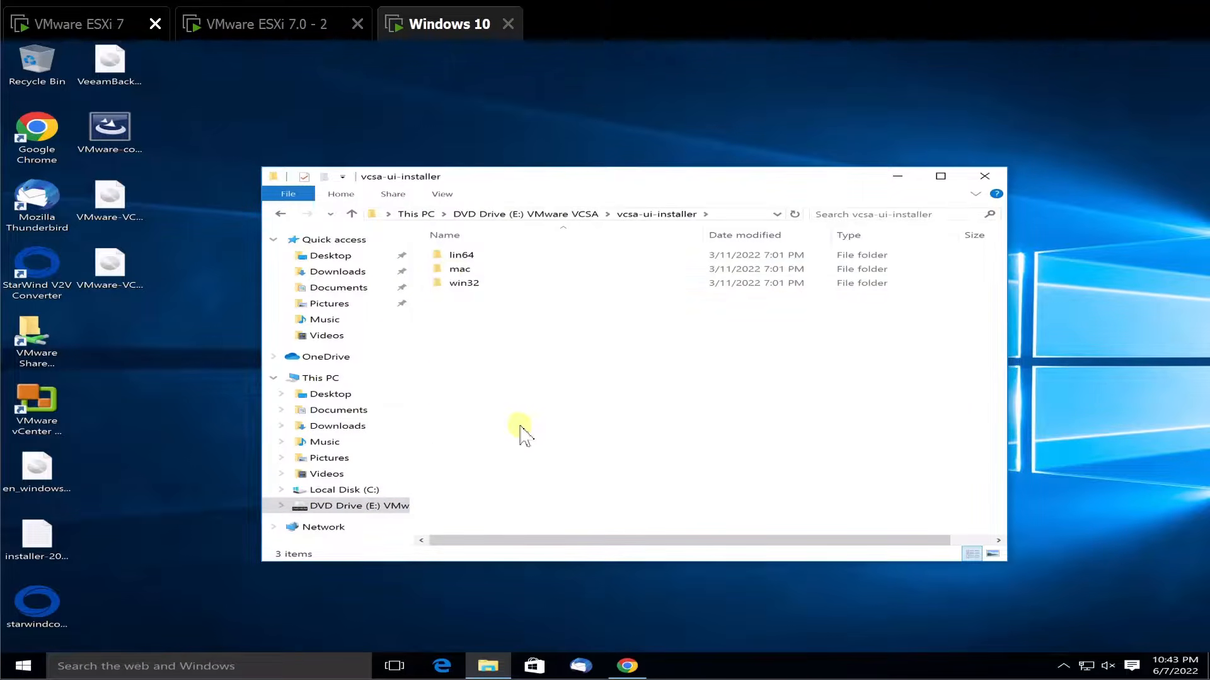
{"action": "left_click", "coordinate": [467, 289]}
{"action": "double_click", "coordinate": [466, 285]}
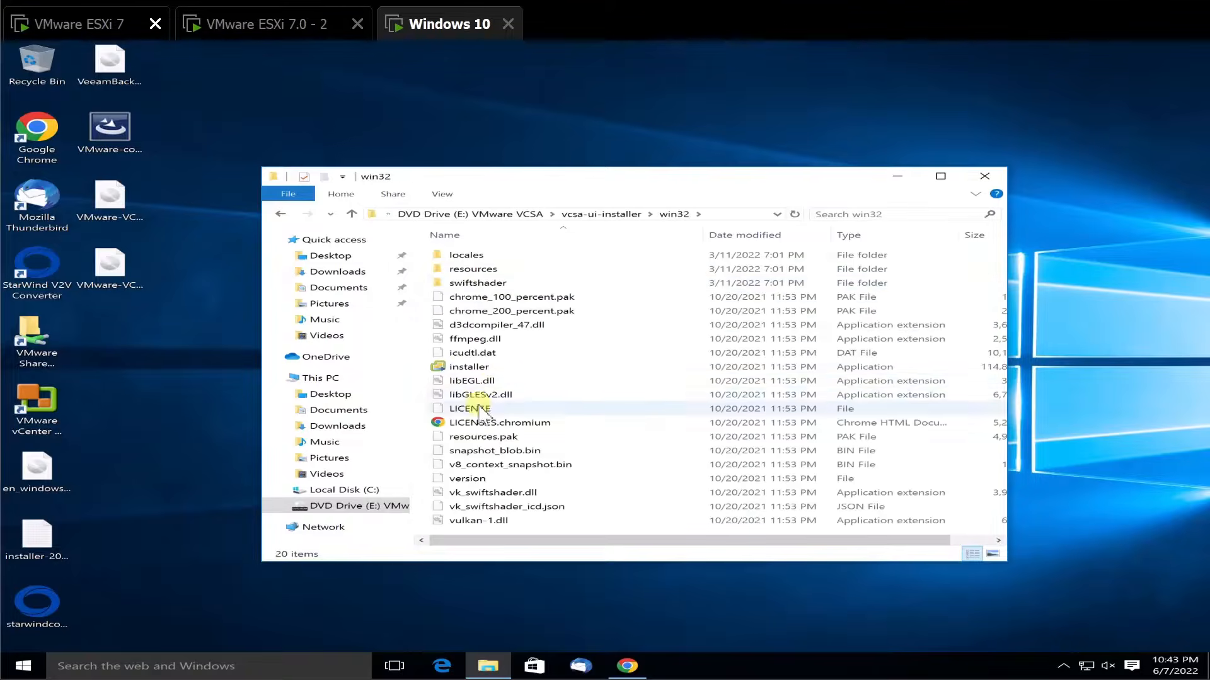
{"action": "left_click", "coordinate": [472, 368]}
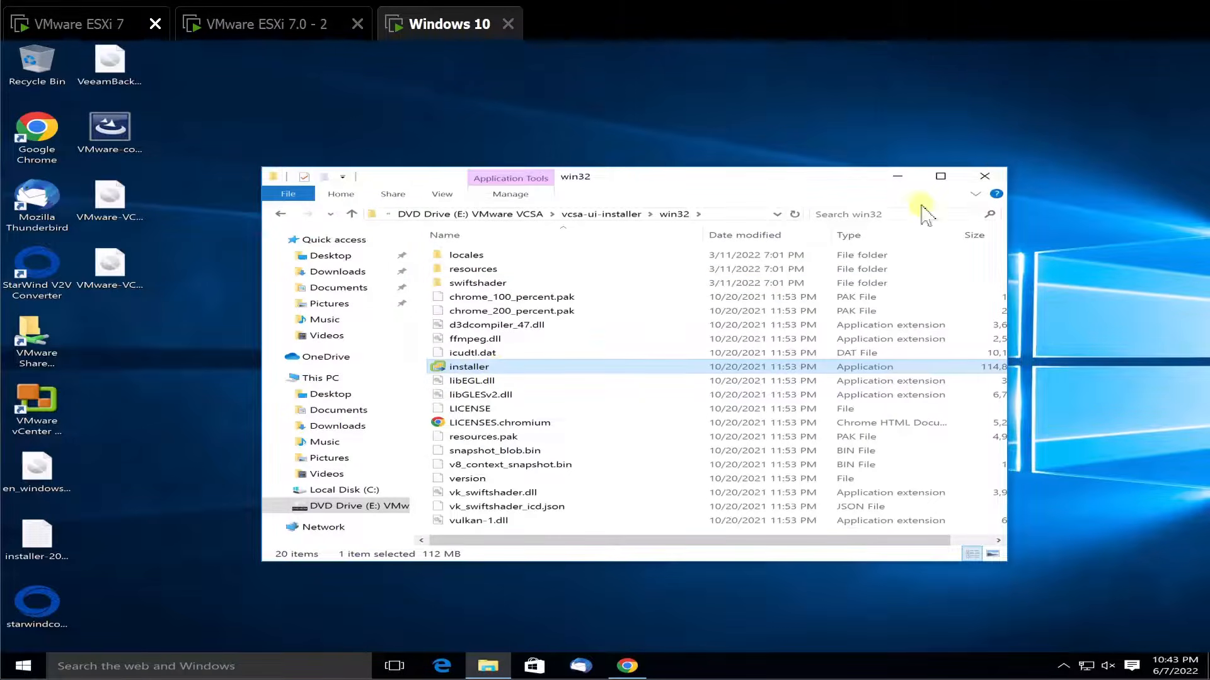
{"action": "left_click", "coordinate": [984, 176]}
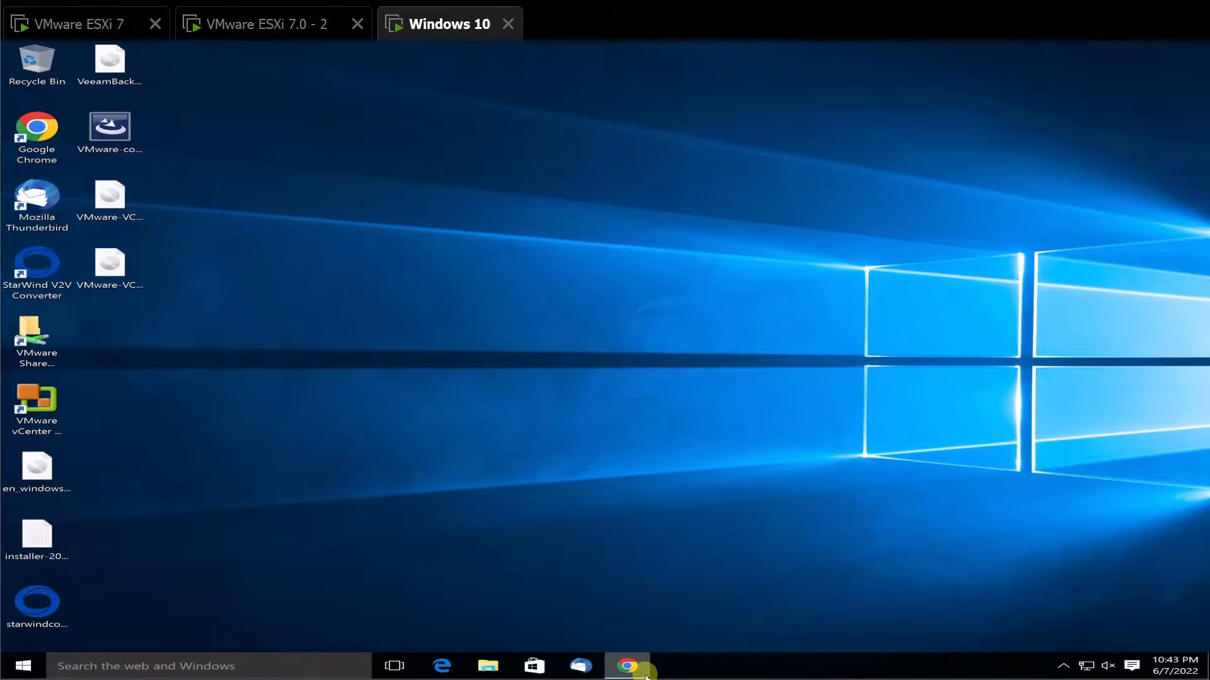
{"action": "left_click", "coordinate": [628, 664]}
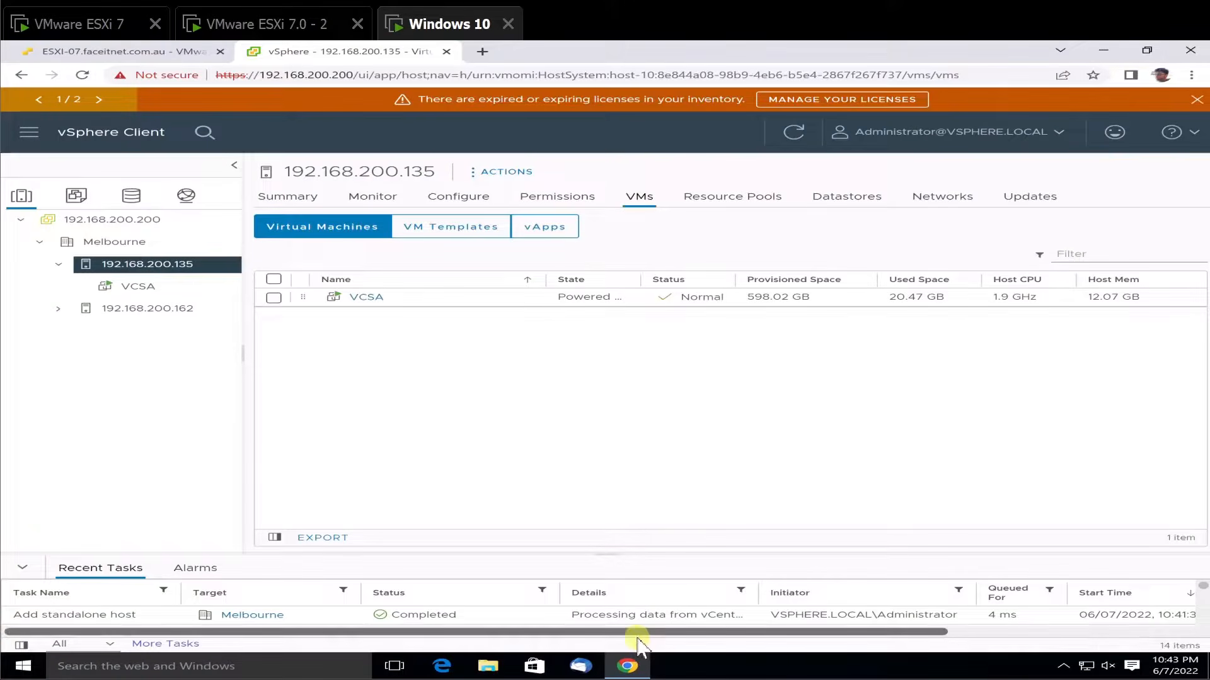